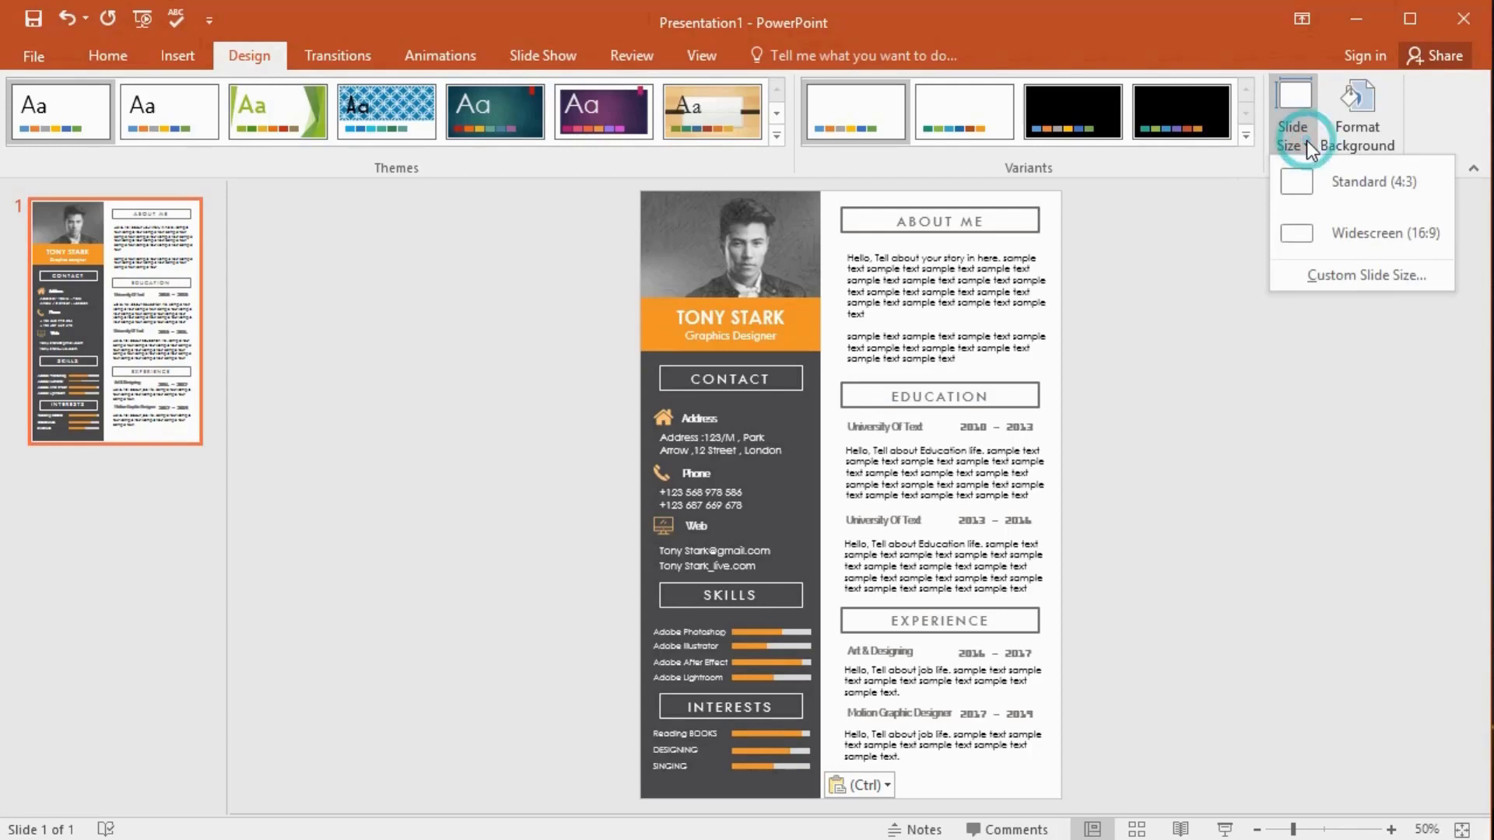
- Set the slide size to A4 Paper (210x297 mm) with portrait slides and notes
left_click(1314, 279)
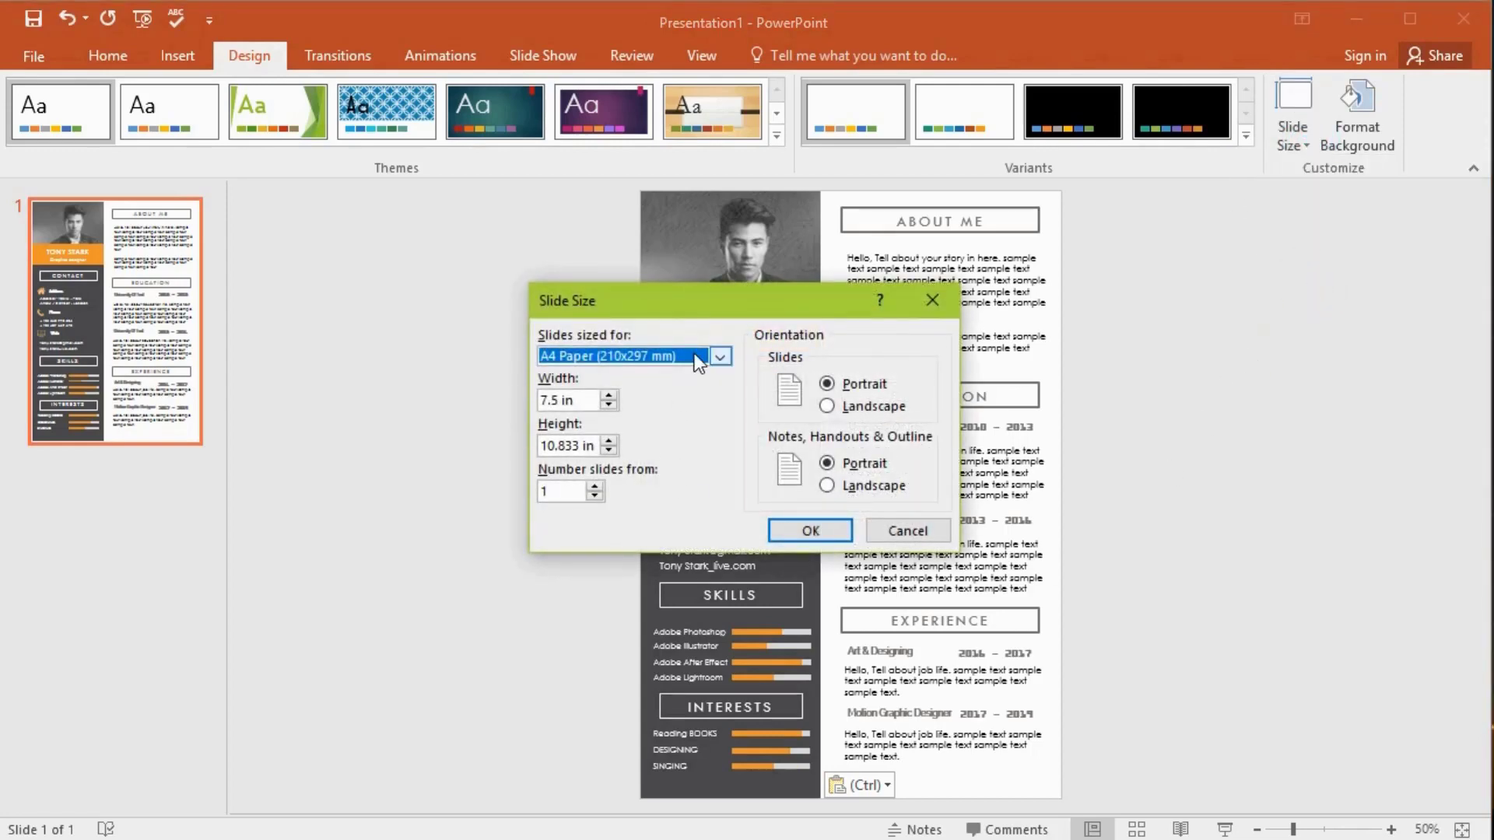
left_click(722, 354)
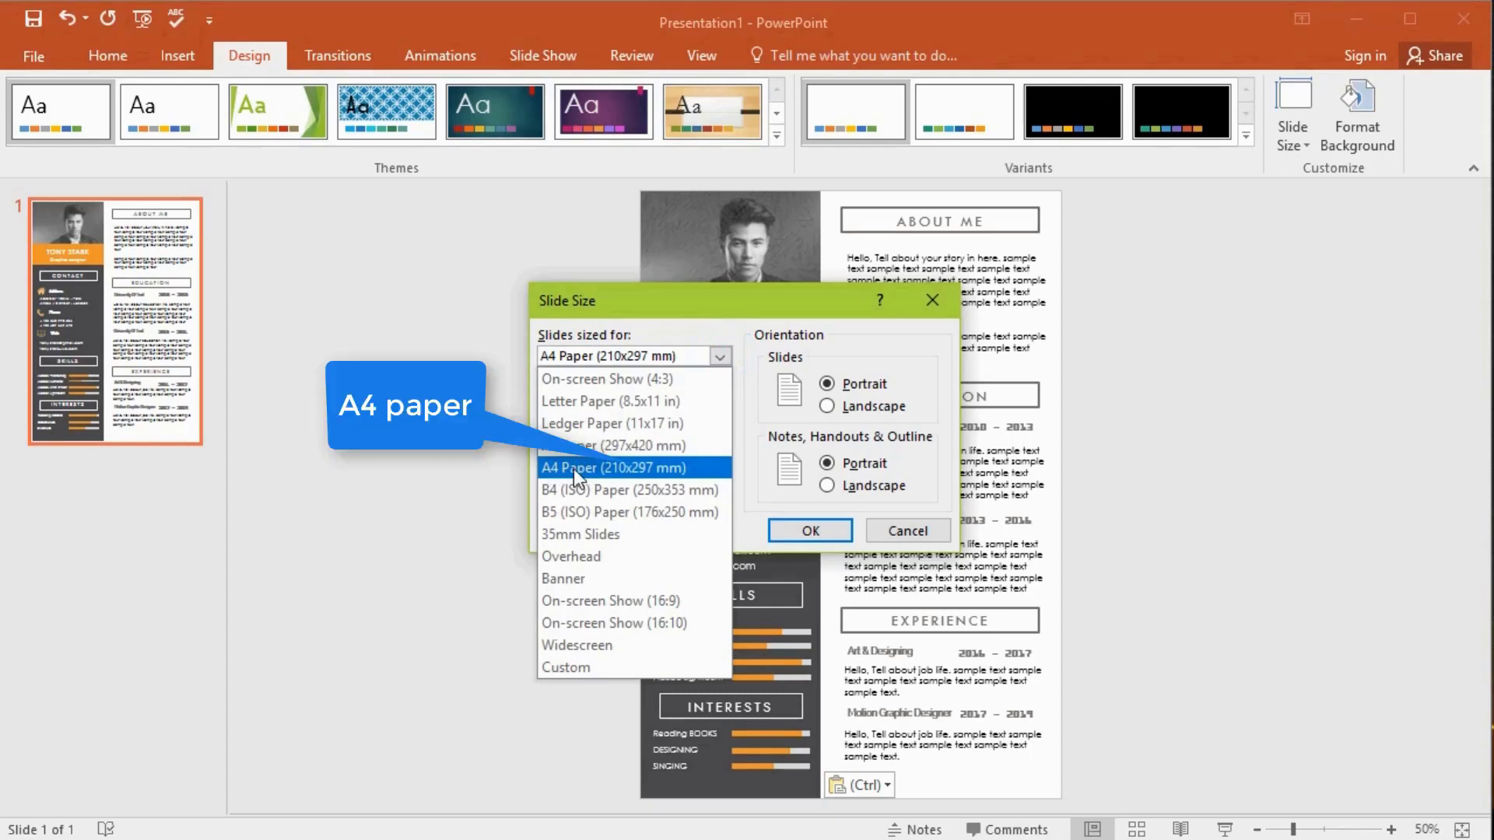
left_click(643, 469)
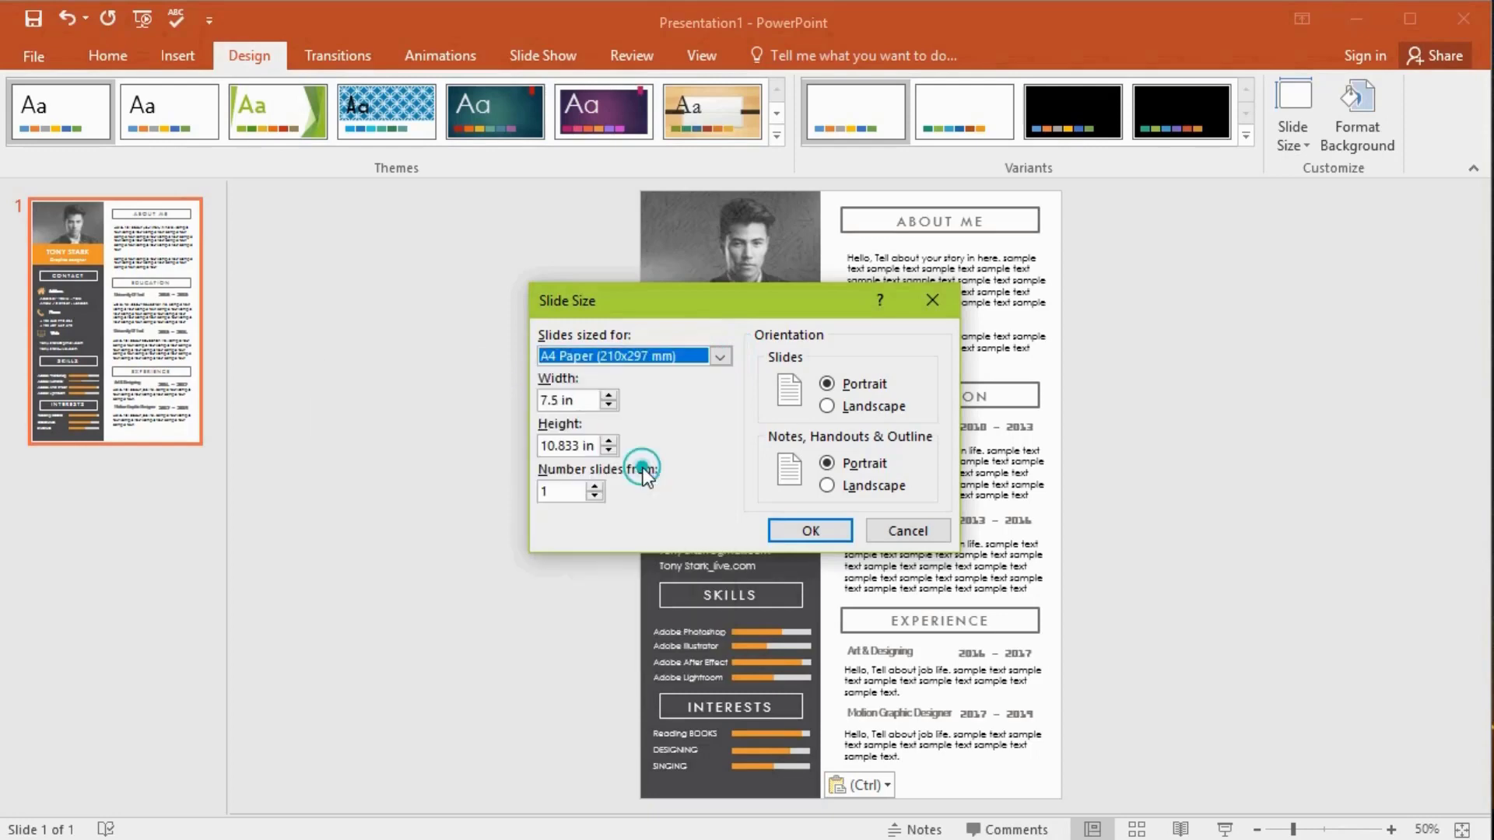
left_click(830, 385)
left_click(833, 465)
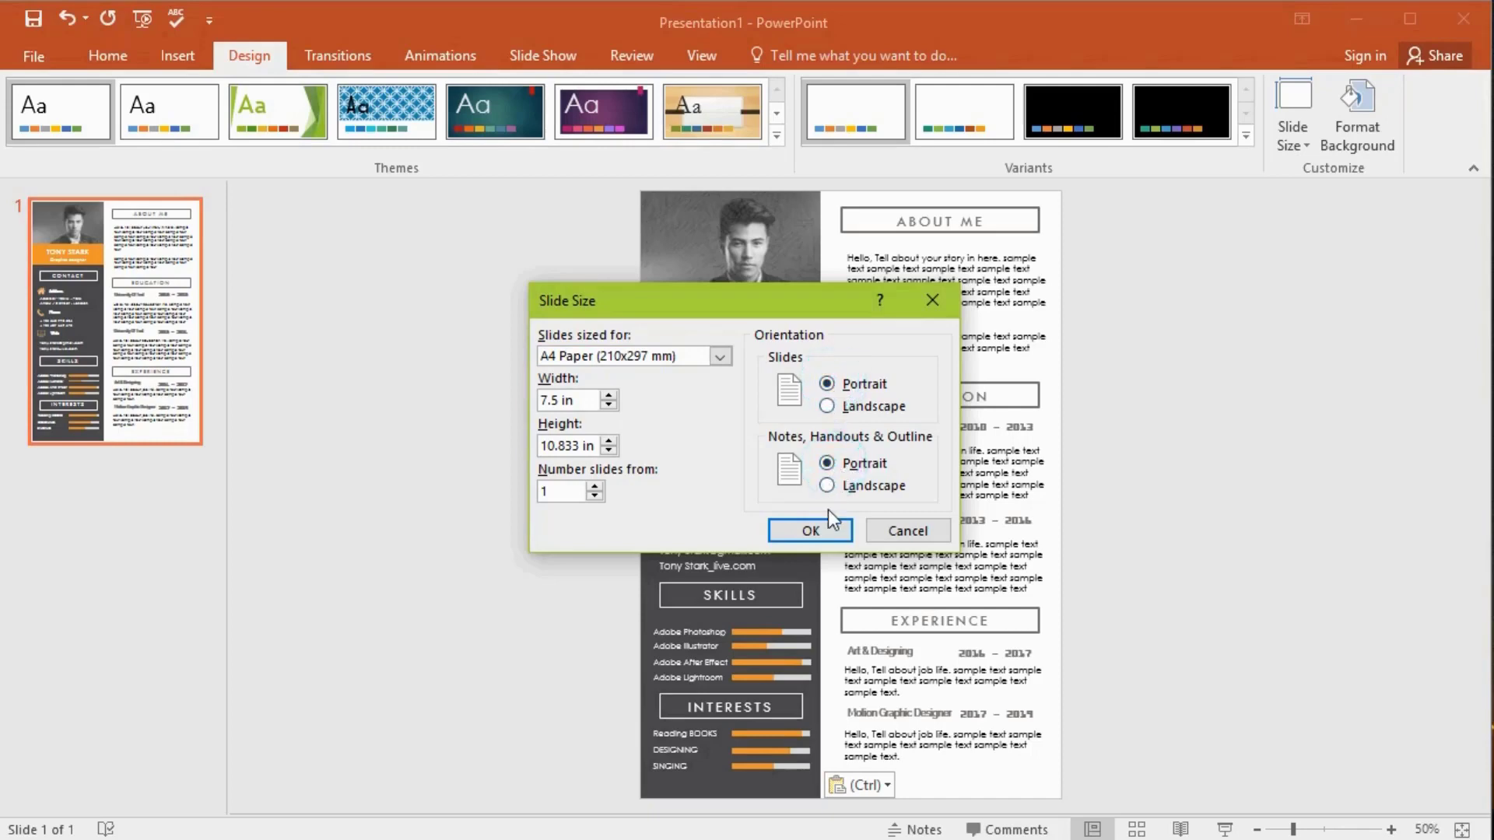
left_click(829, 529)
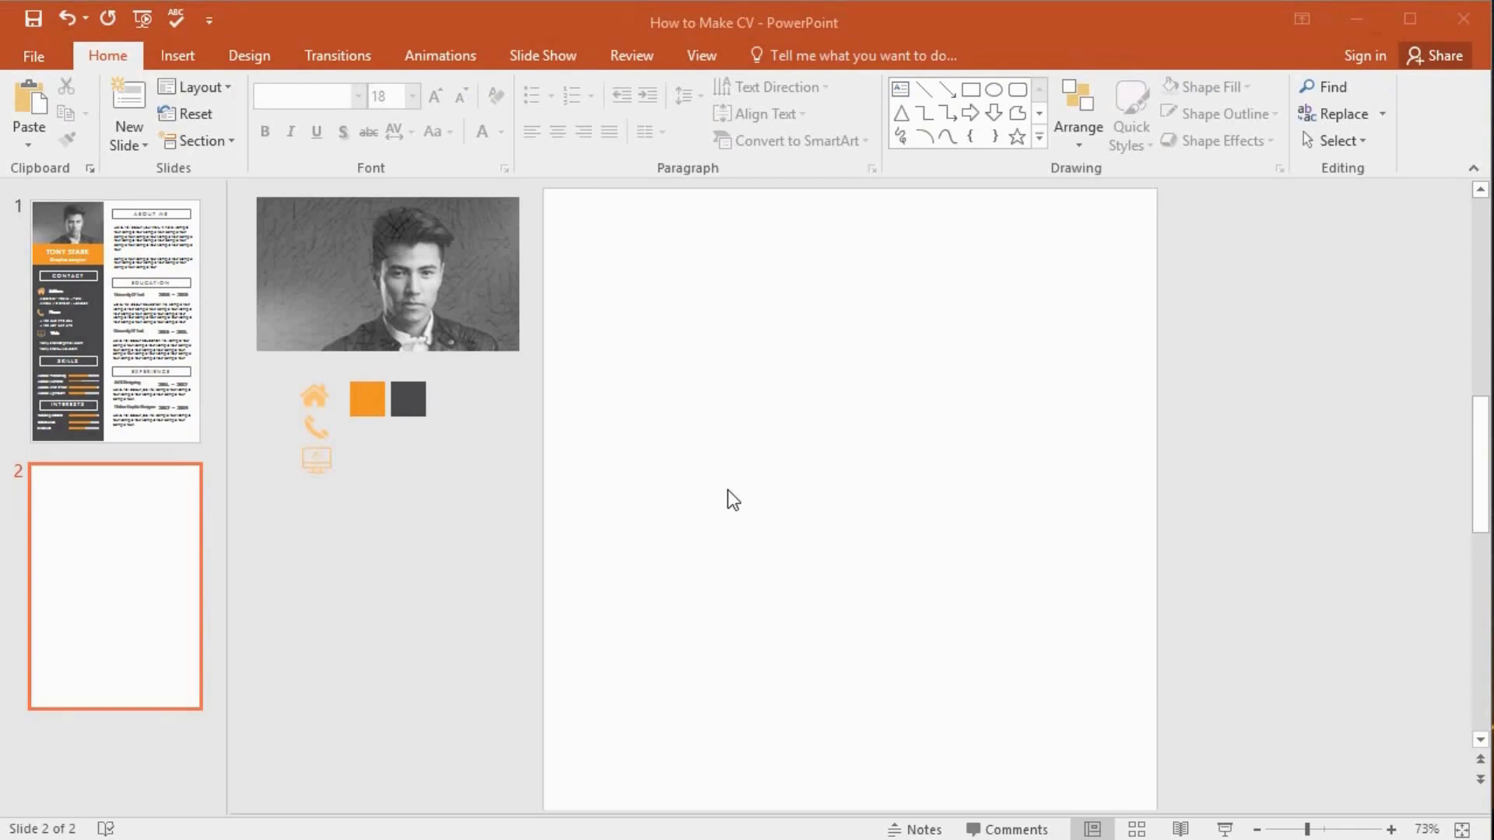
- Drag the black-and-white portrait photo into the second slide's top-left corner
left_click(431, 263)
left_click_drag(430, 263, 721, 260)
left_click(899, 403)
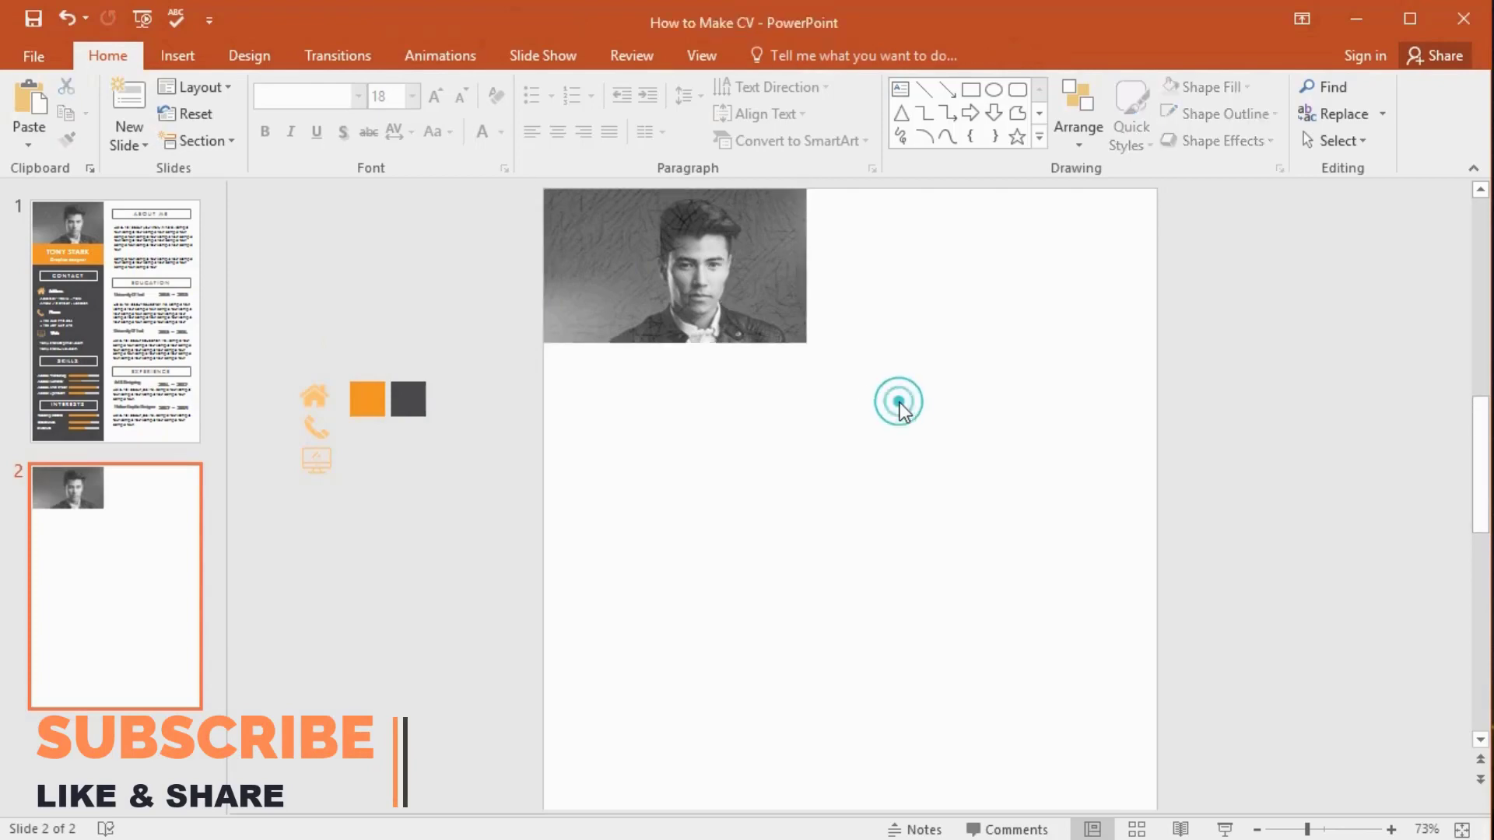
left_click(971, 90)
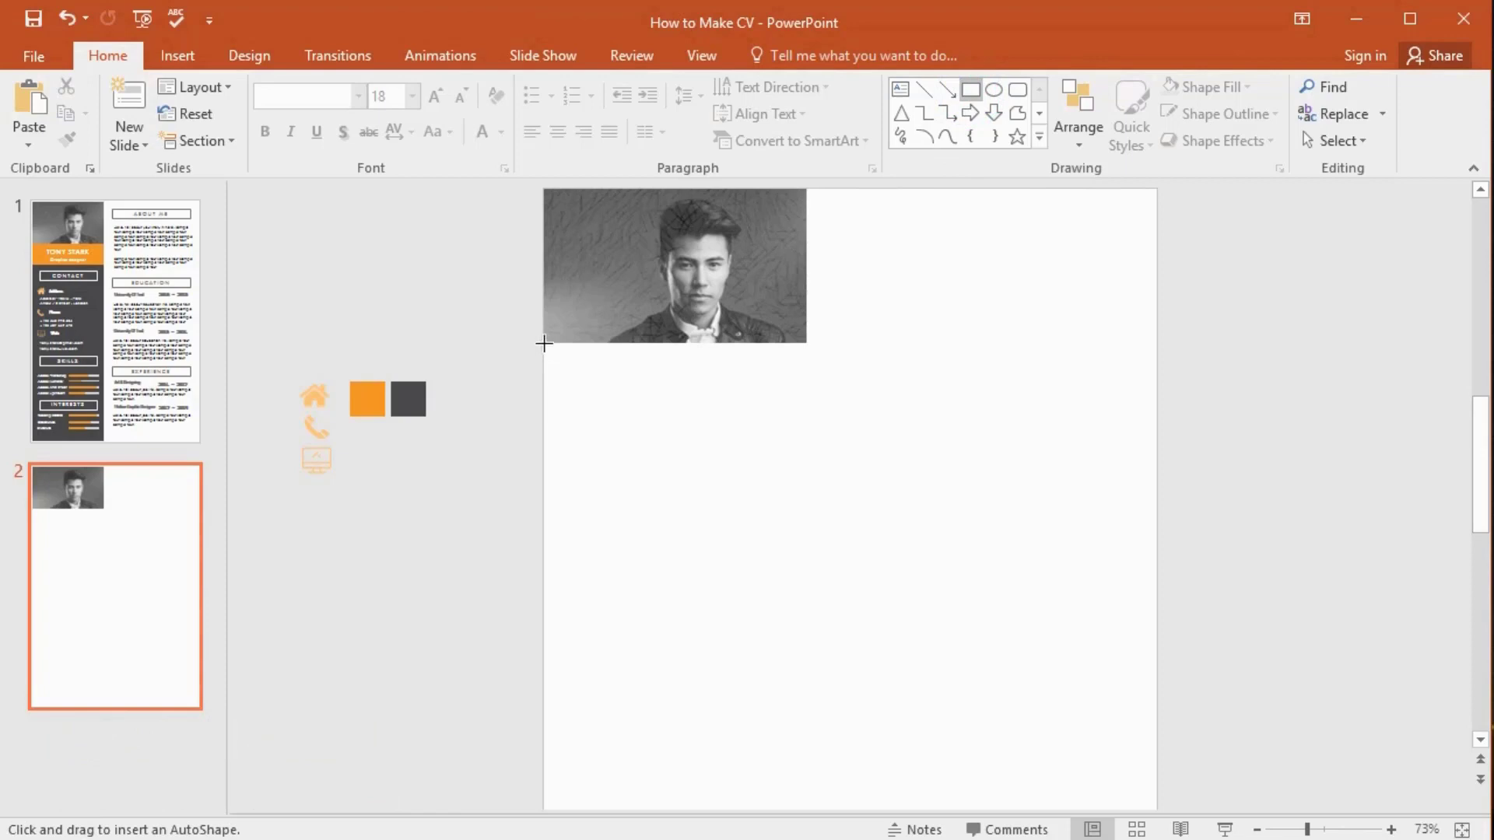
- Draw a photo-width rectangle under the photo, filled orange with no outline
mouse_move(544, 343)
left_mouse_down()
mouse_move(623, 390)
mouse_move(805, 410)
mouse_move(814, 452)
left_mouse_up()
right_click(736, 399)
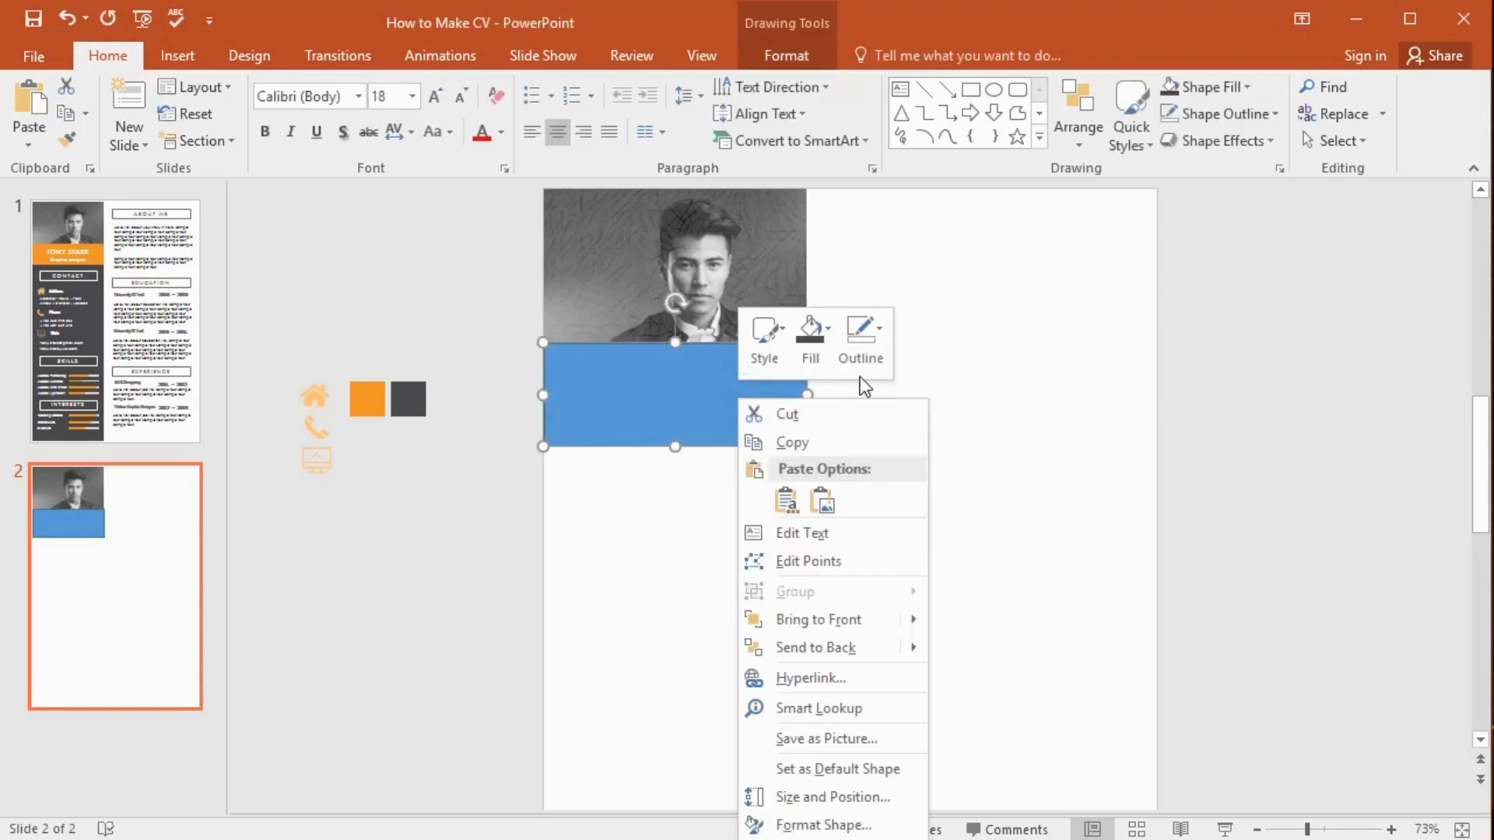
left_click(868, 357)
left_click(878, 614)
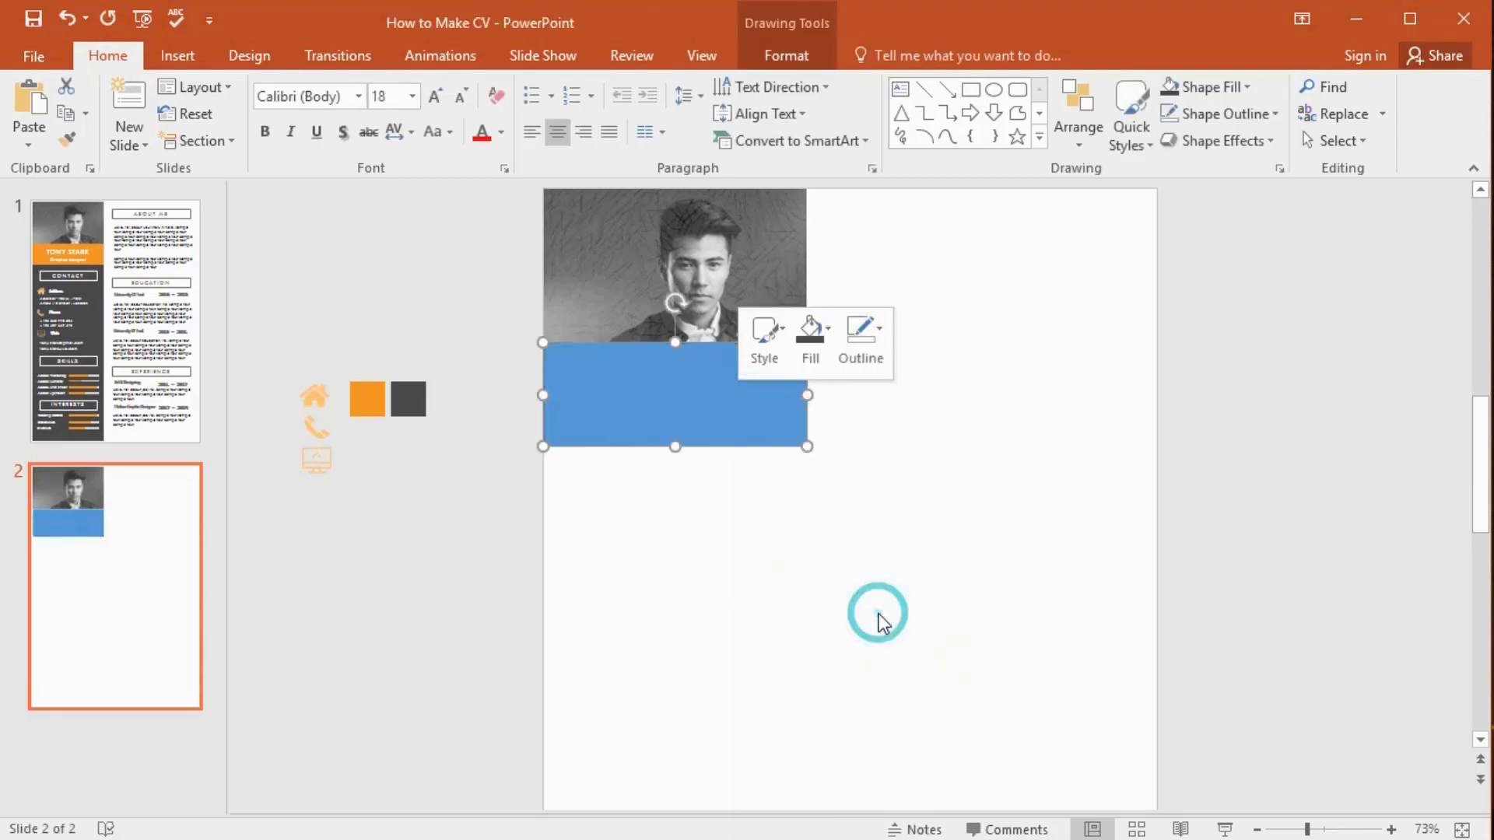
left_click(820, 338)
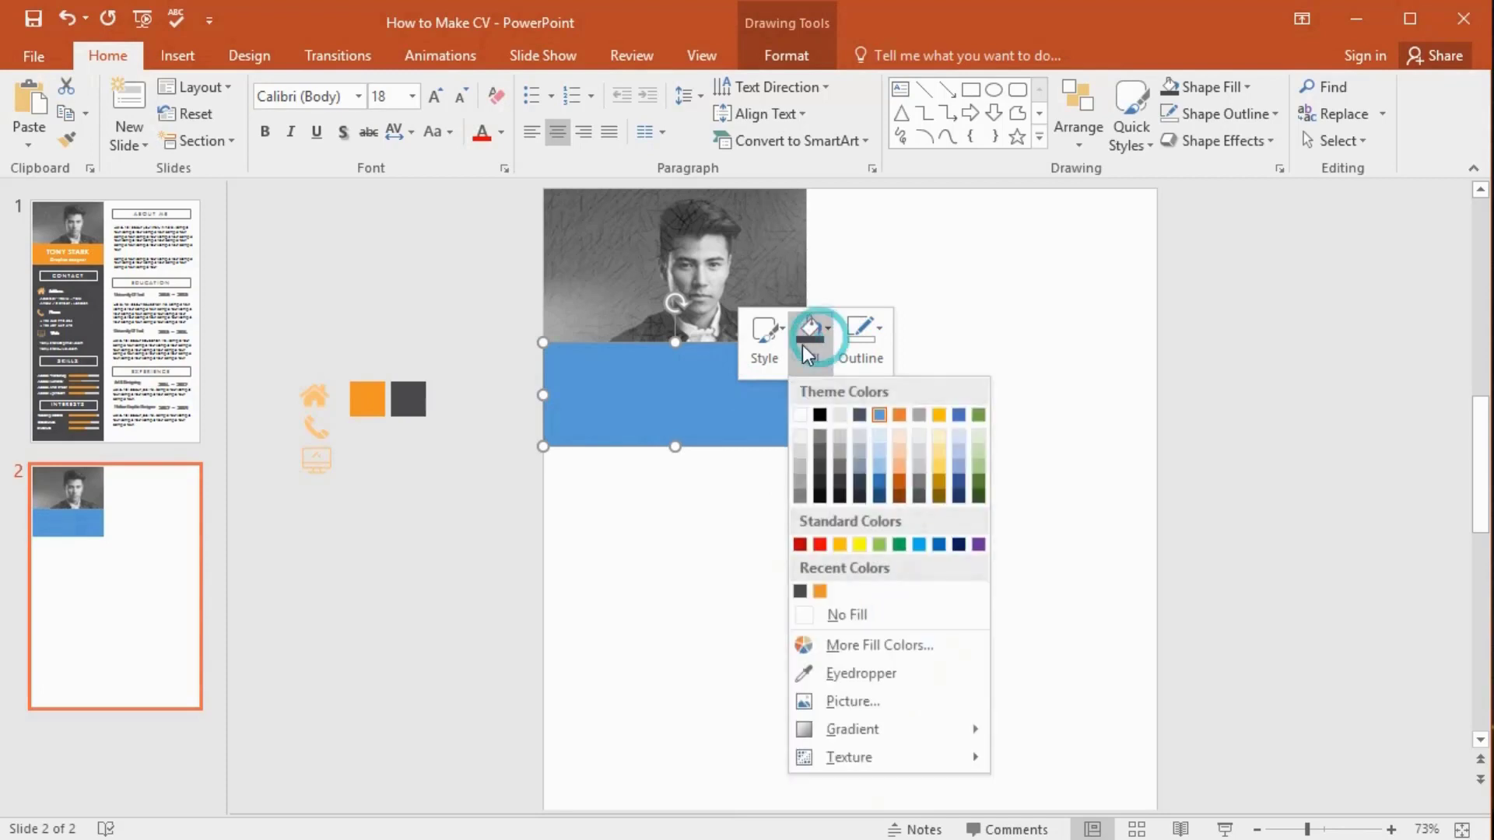
left_click(819, 592)
left_click(702, 400)
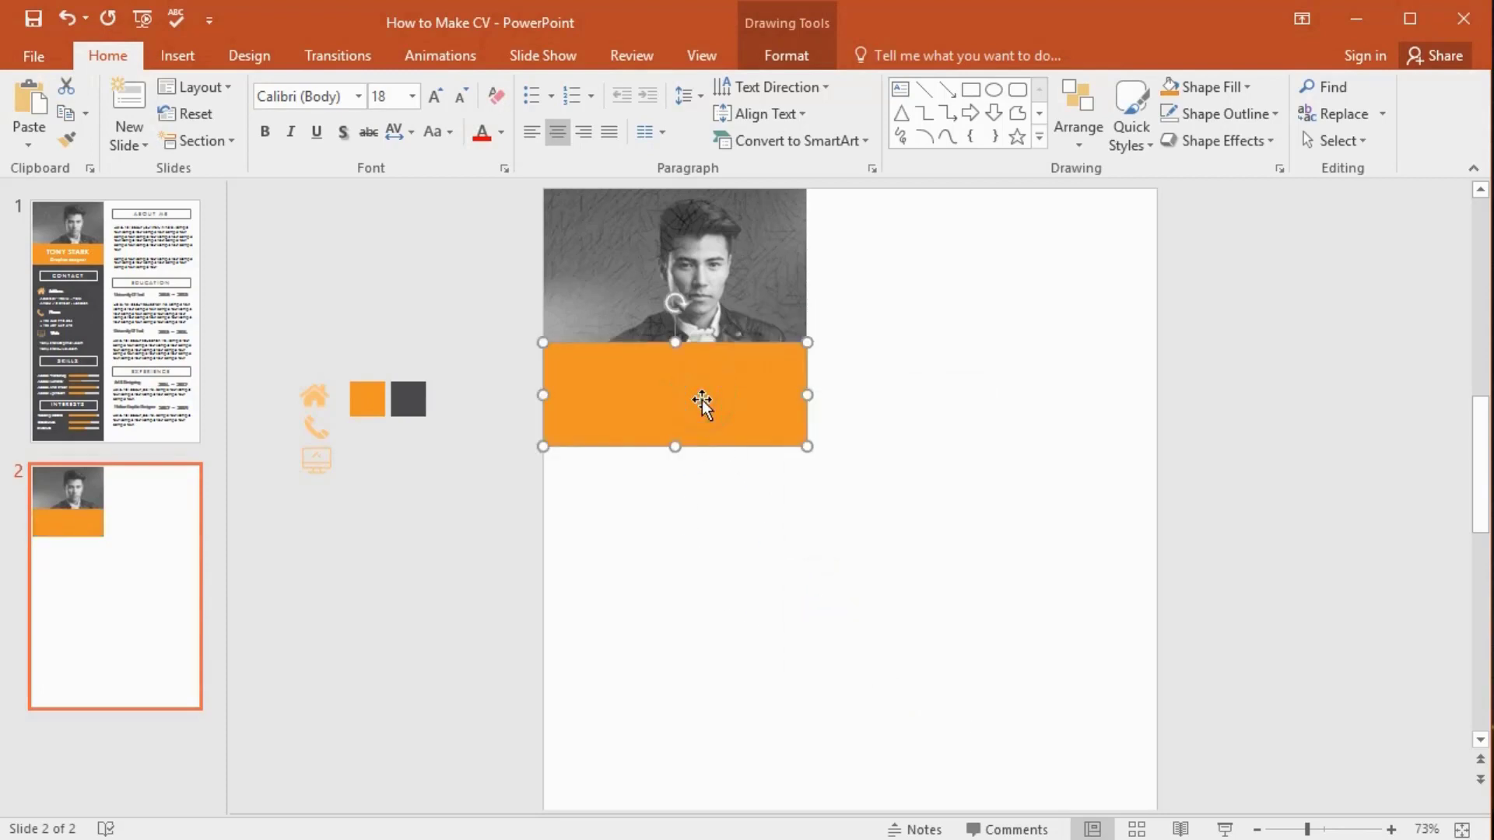
right_click(701, 400)
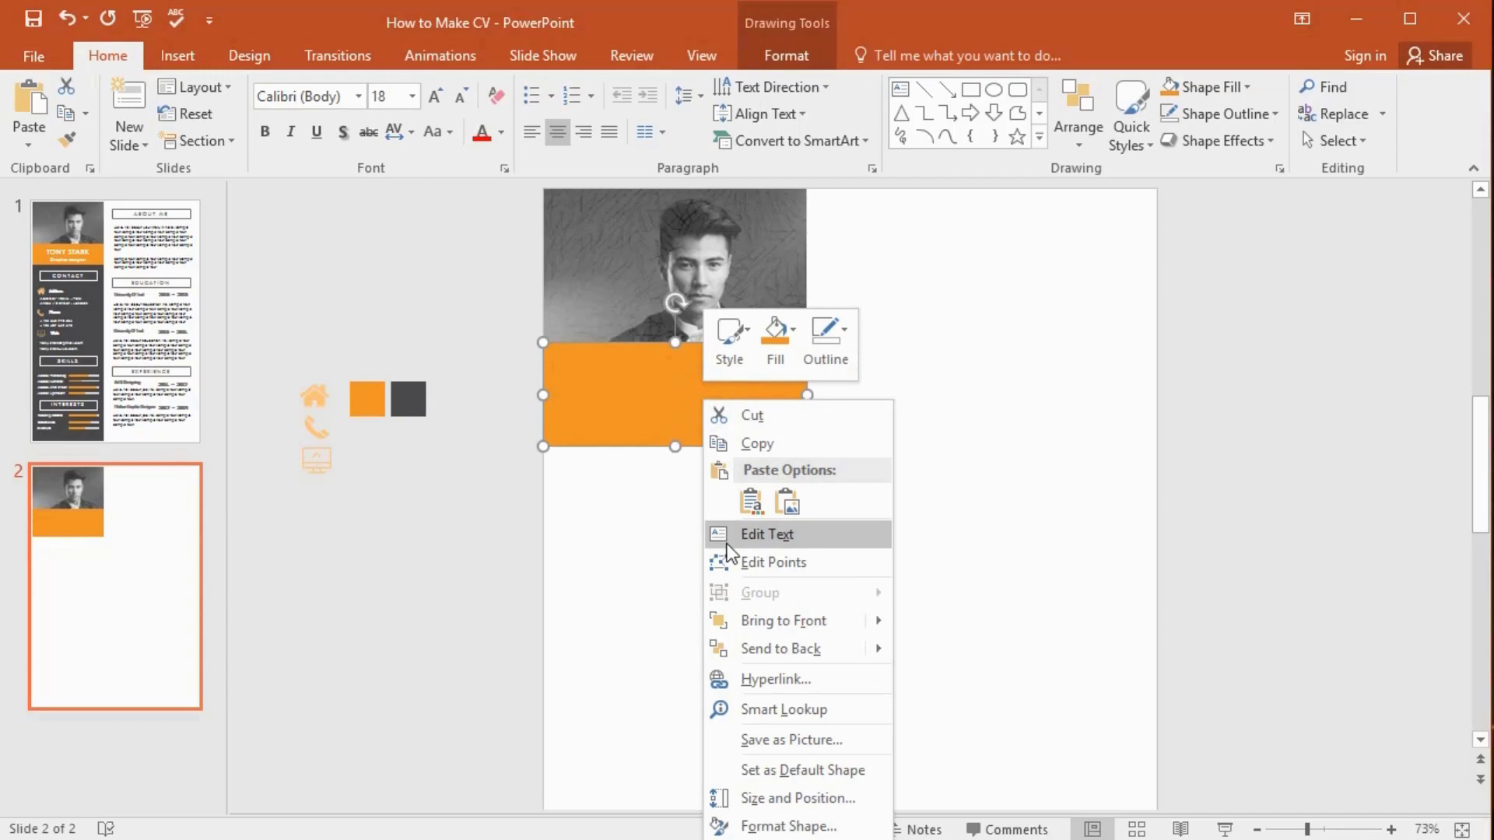
- Type the CV owner's name in capitals in the banner, in Century Gothic 24
left_click(766, 535)
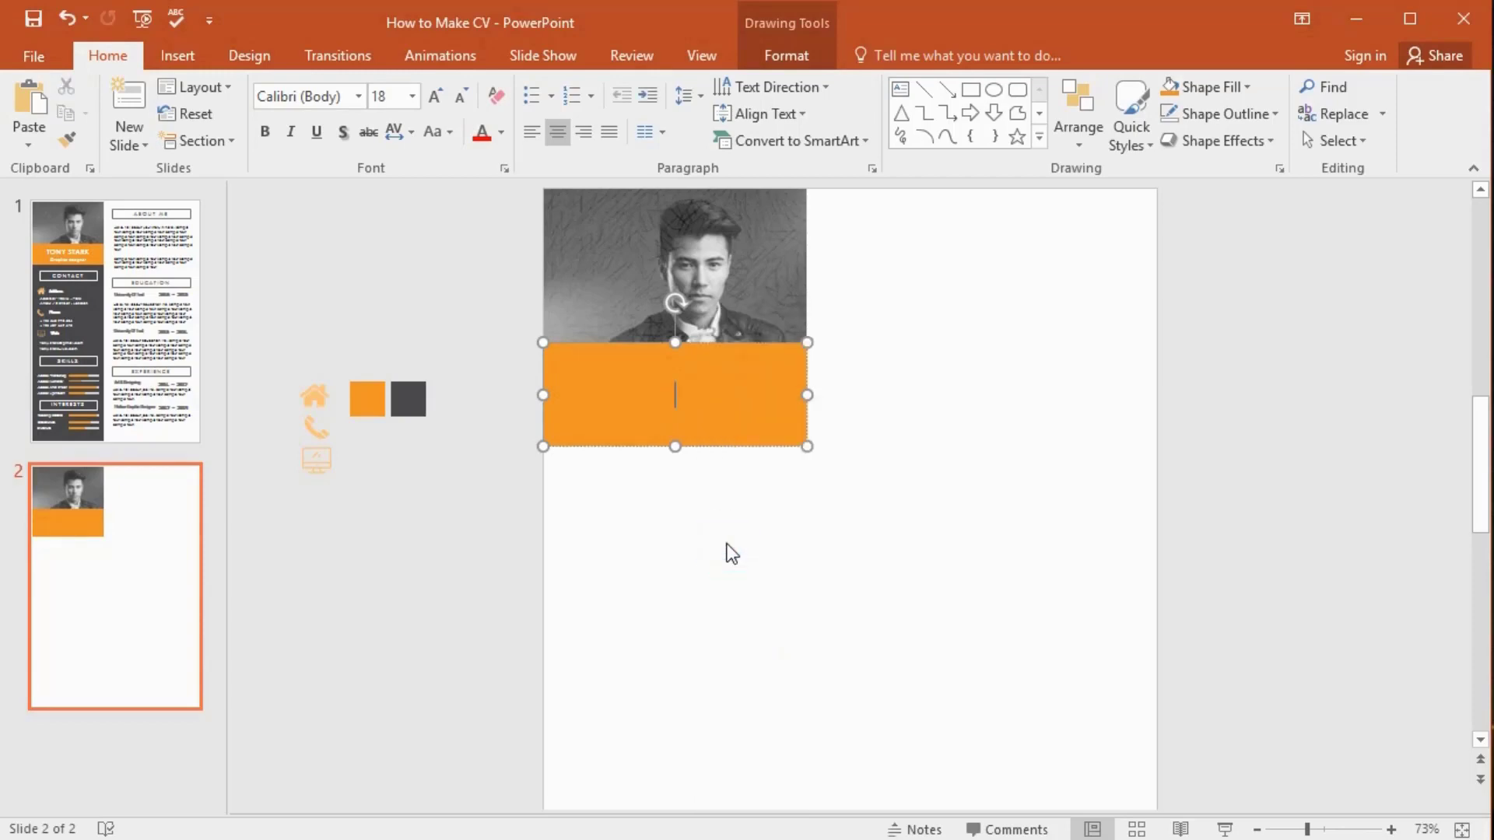
type("TONY STARK")
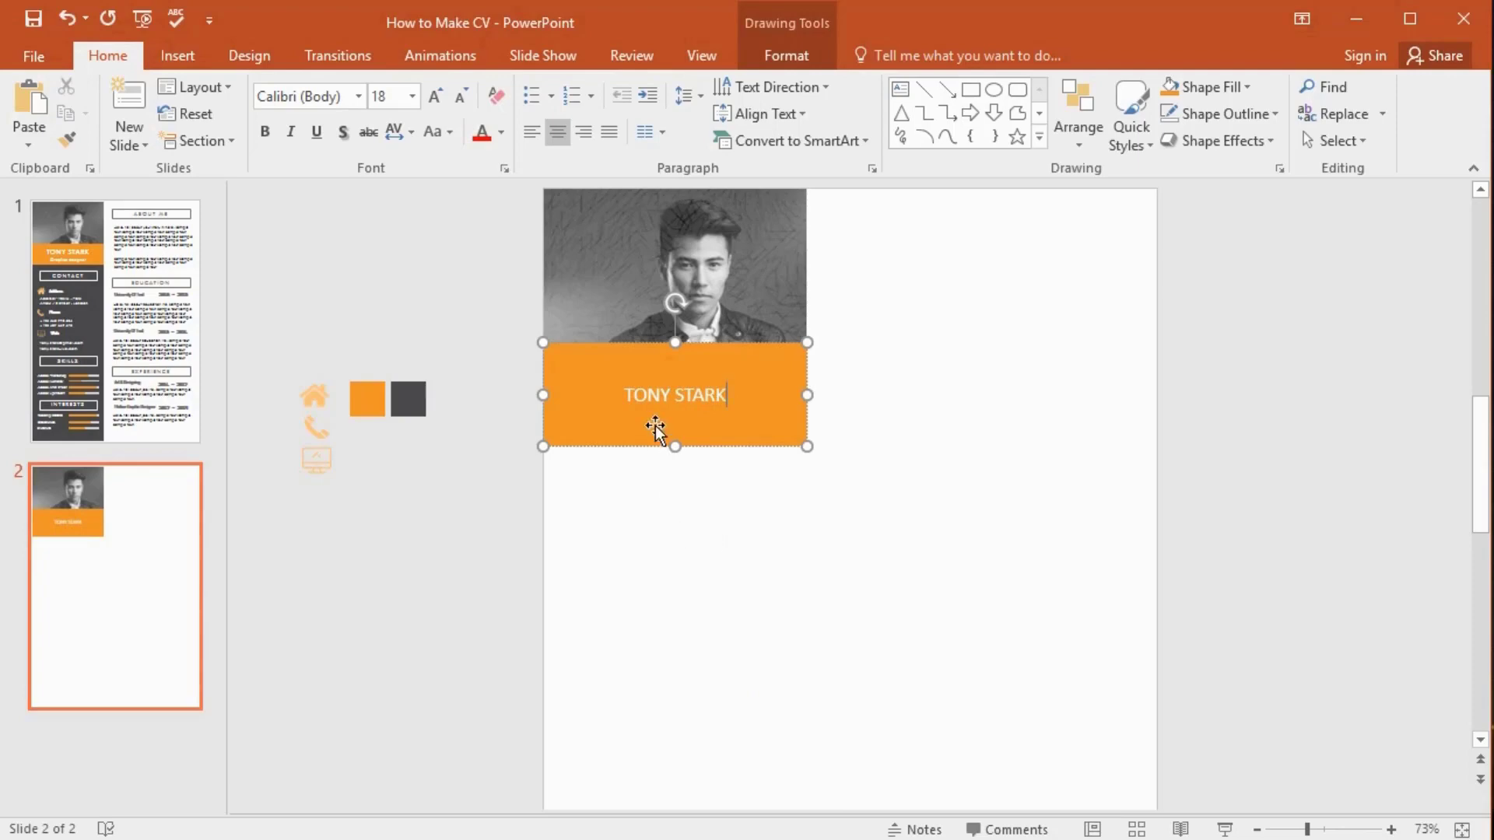
left_click_drag(625, 396, 722, 398)
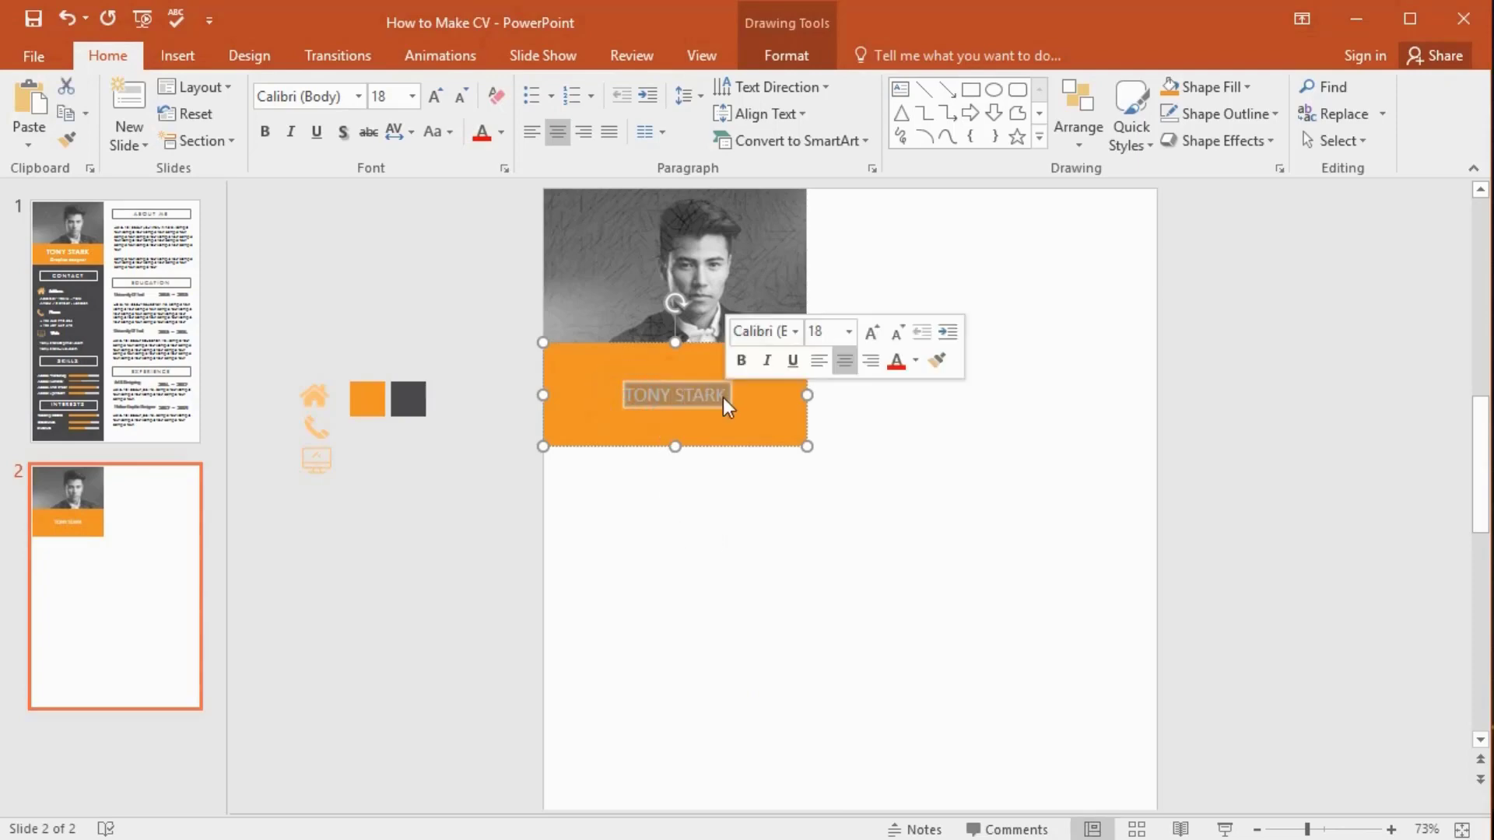
left_click(311, 96)
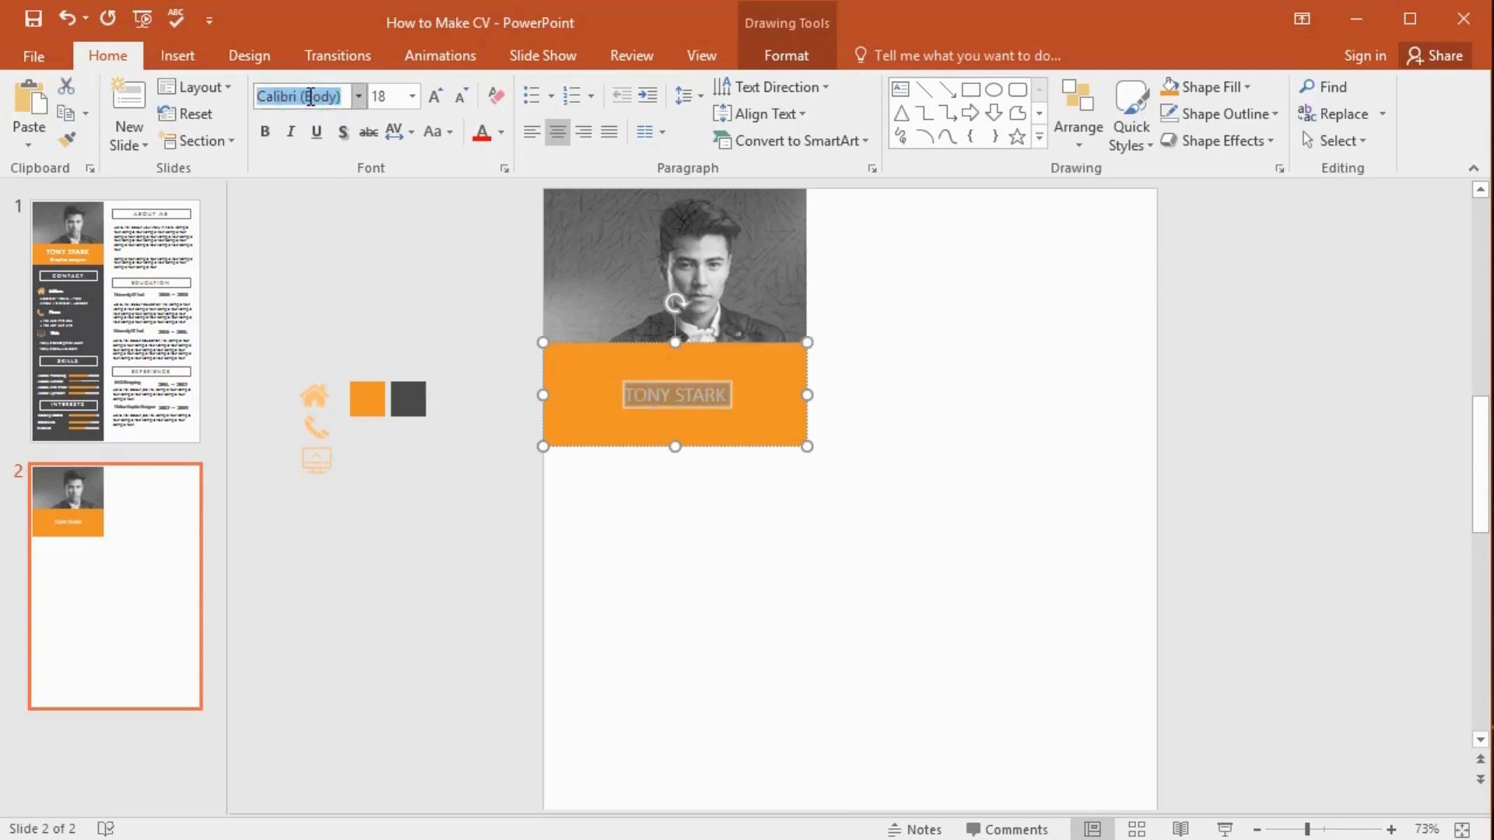
type("Century Gothic")
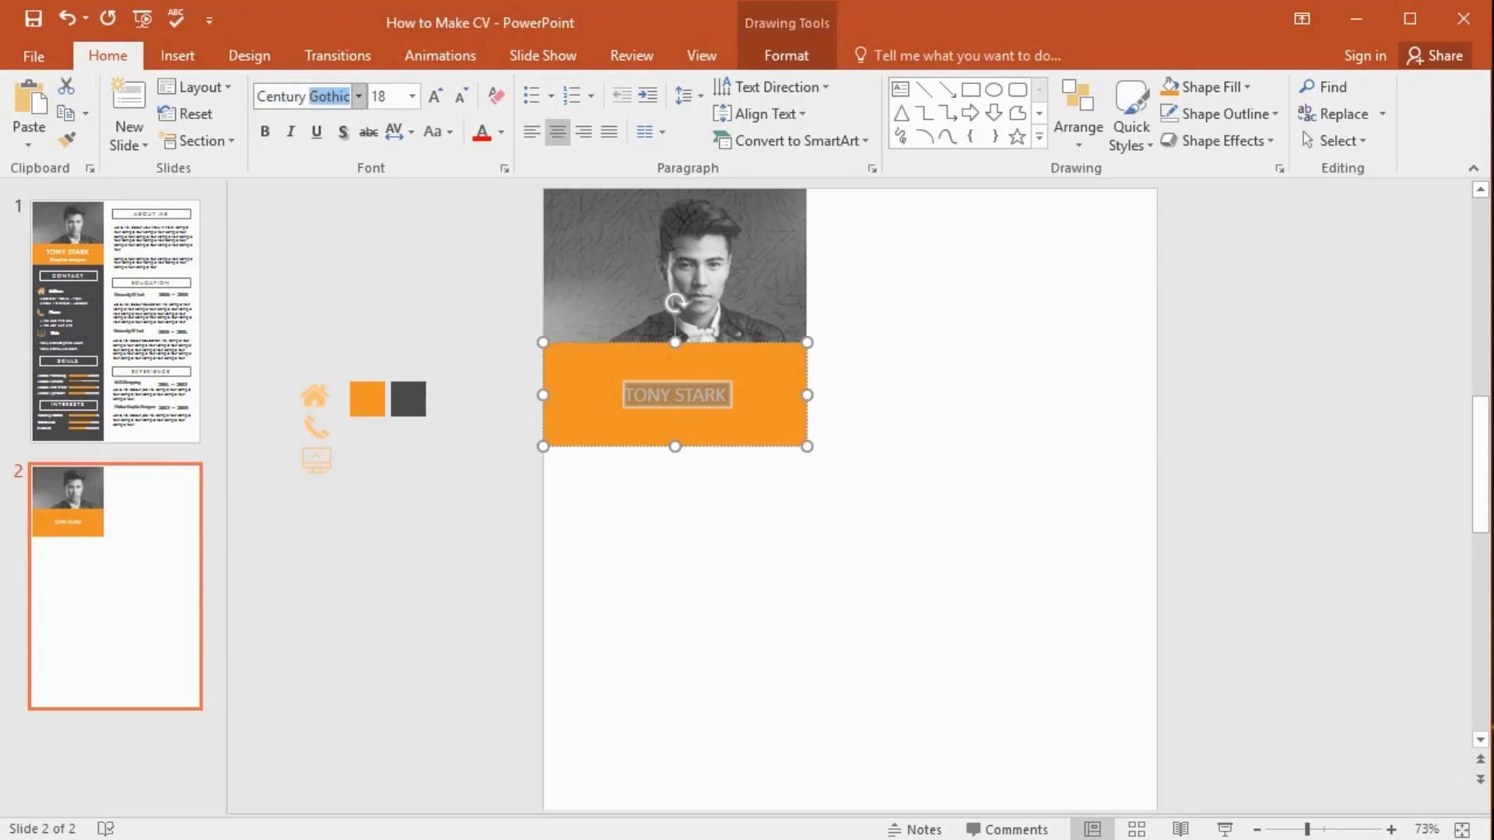
key("Return")
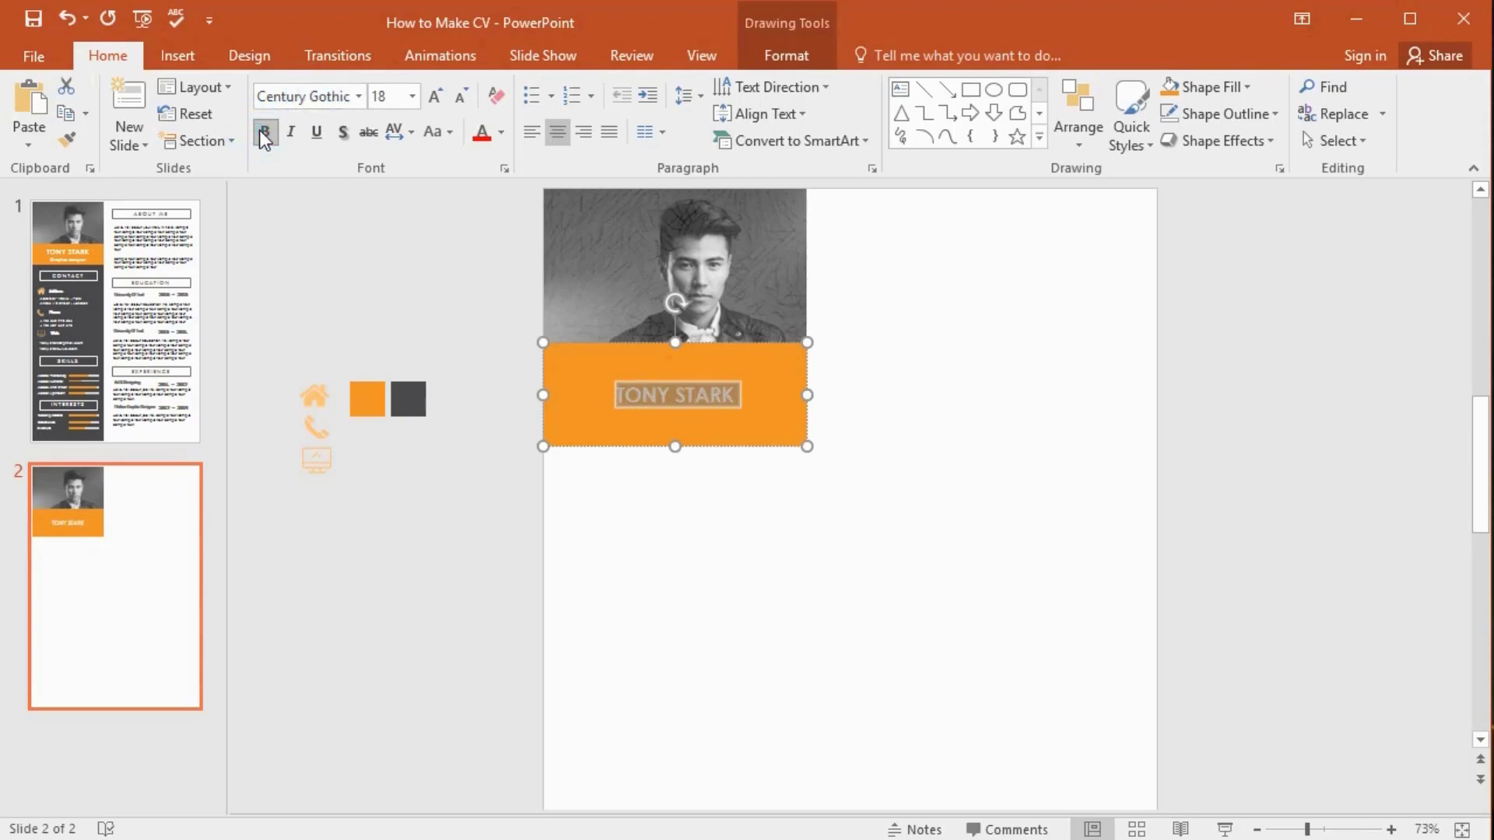
left_click(412, 105)
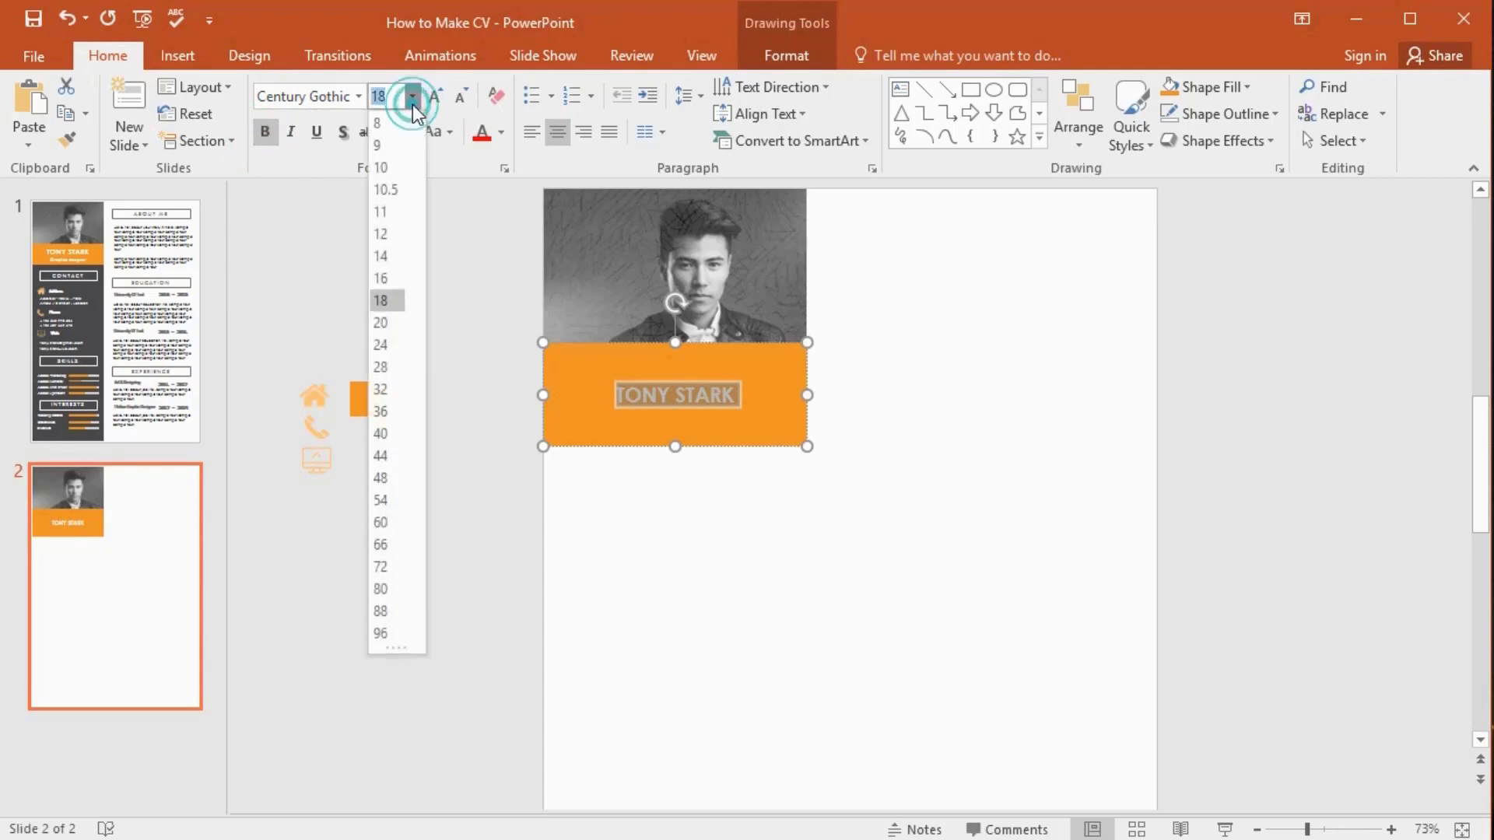
left_click(380, 345)
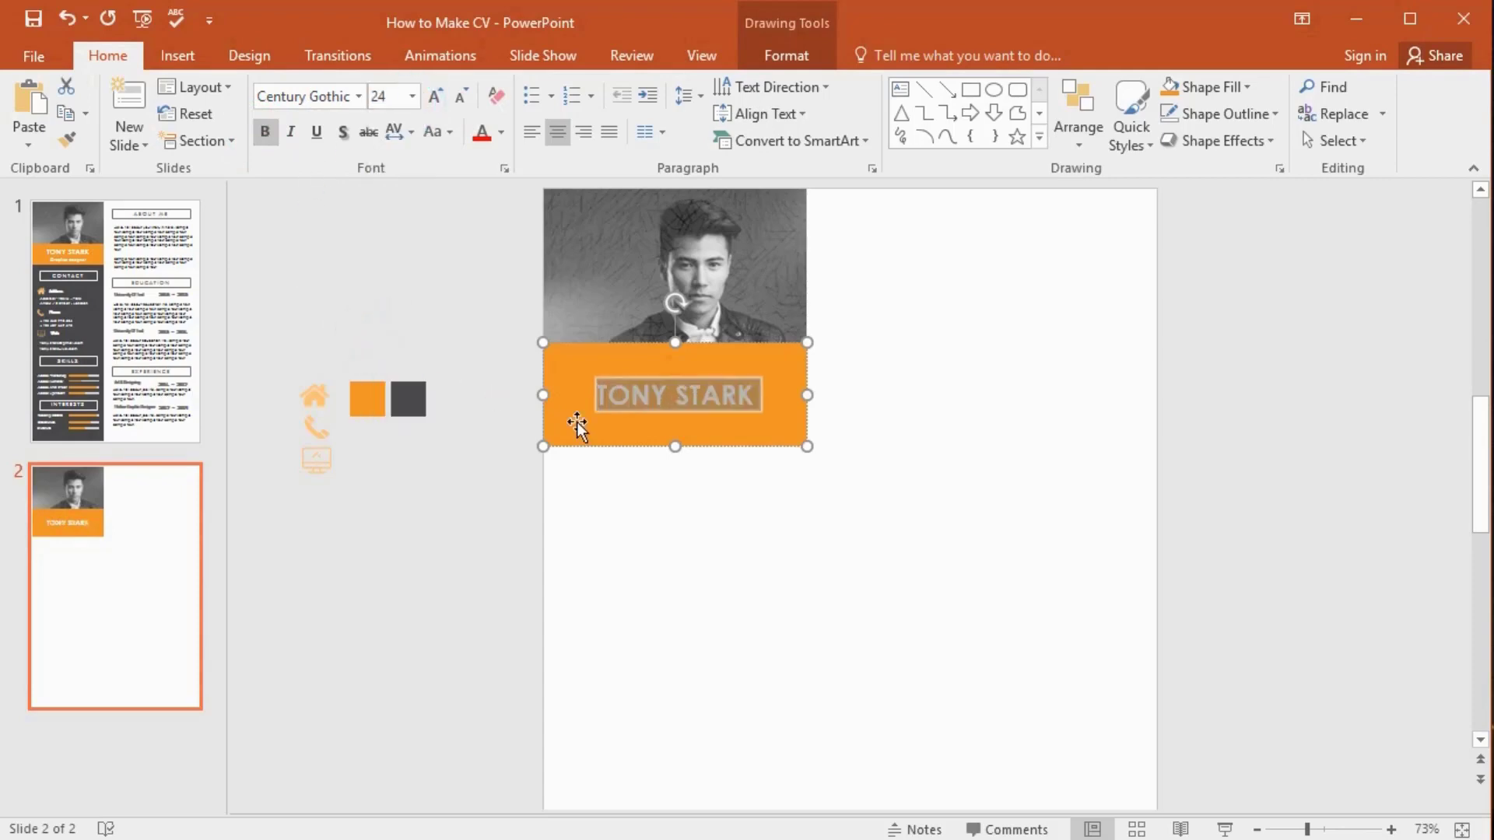
- Add a 'Graphic Designer' line at size 16 below the name
left_click(753, 396)
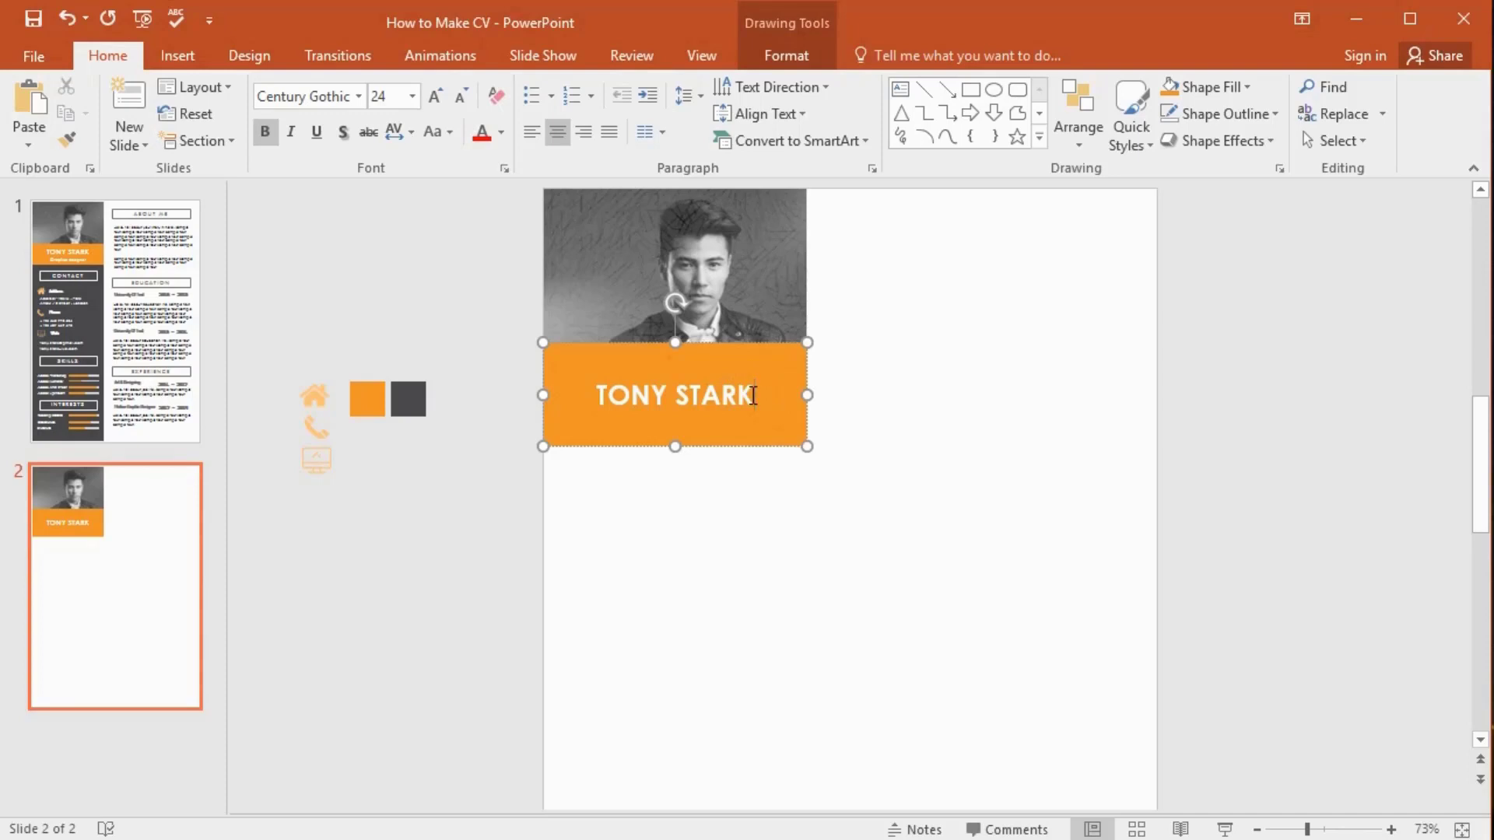
key("Return")
left_click(417, 98)
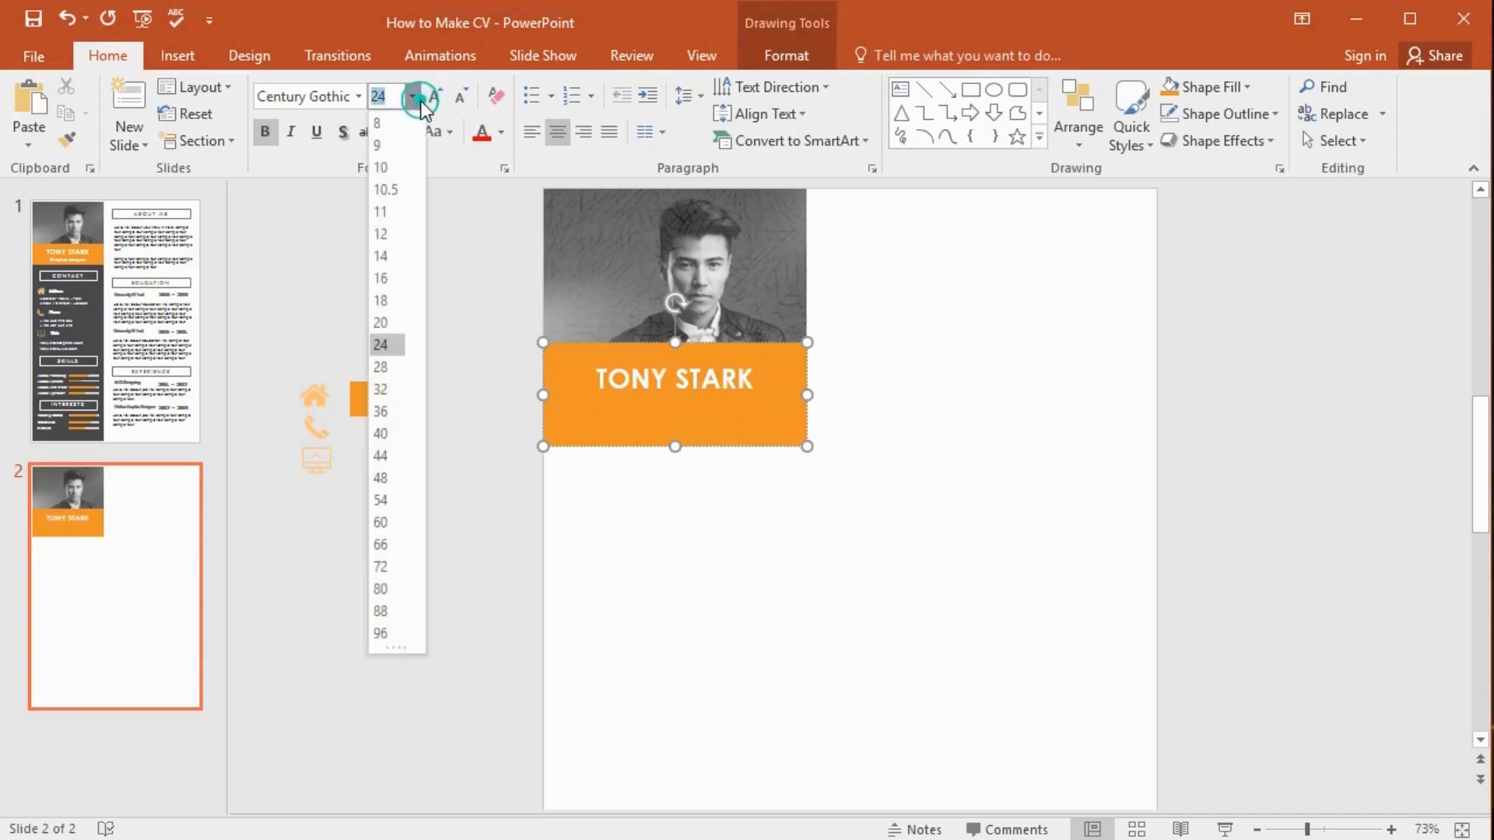
left_click(376, 279)
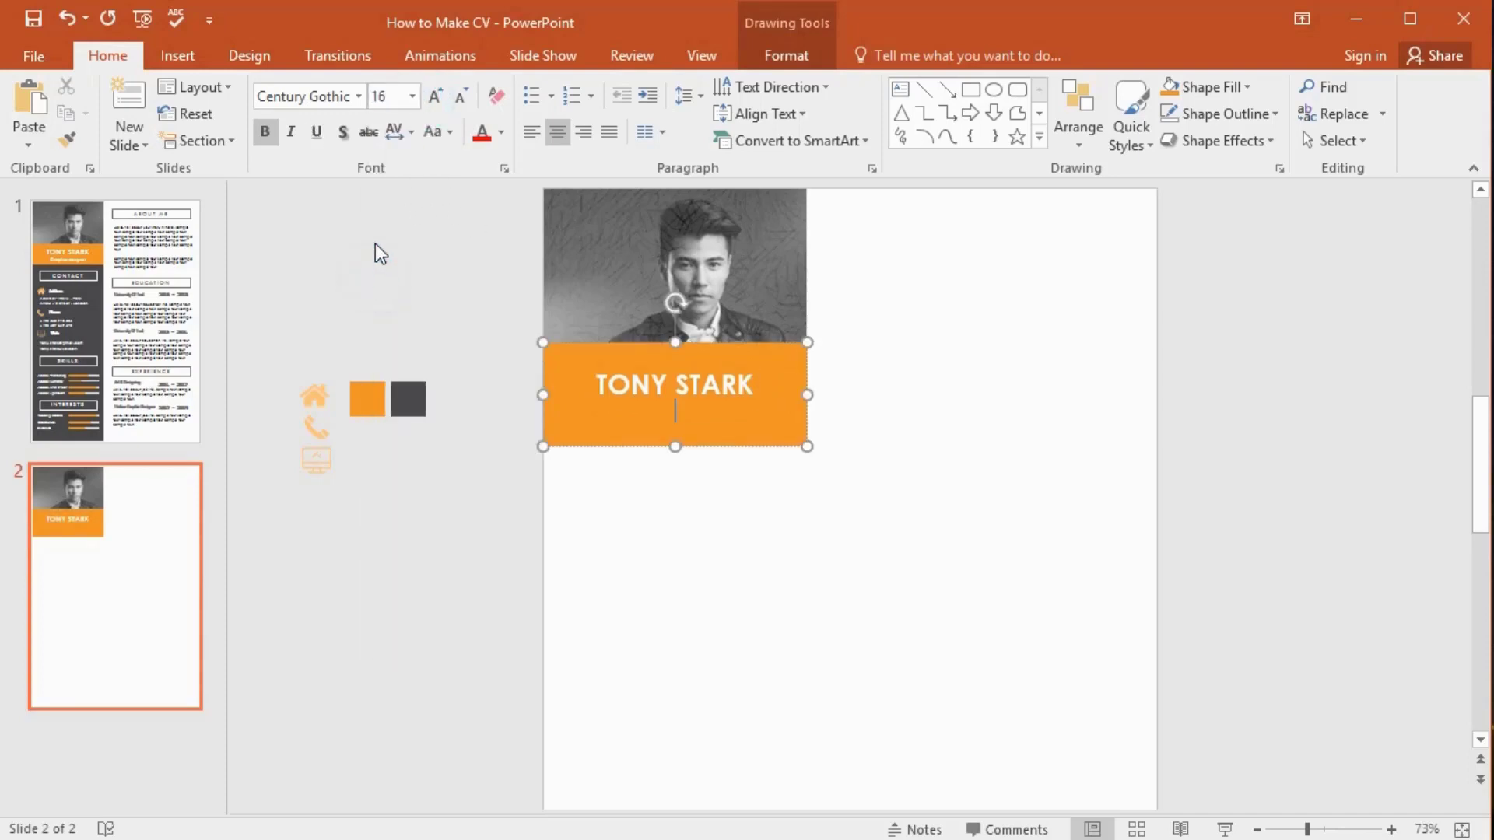
type("Graphic D")
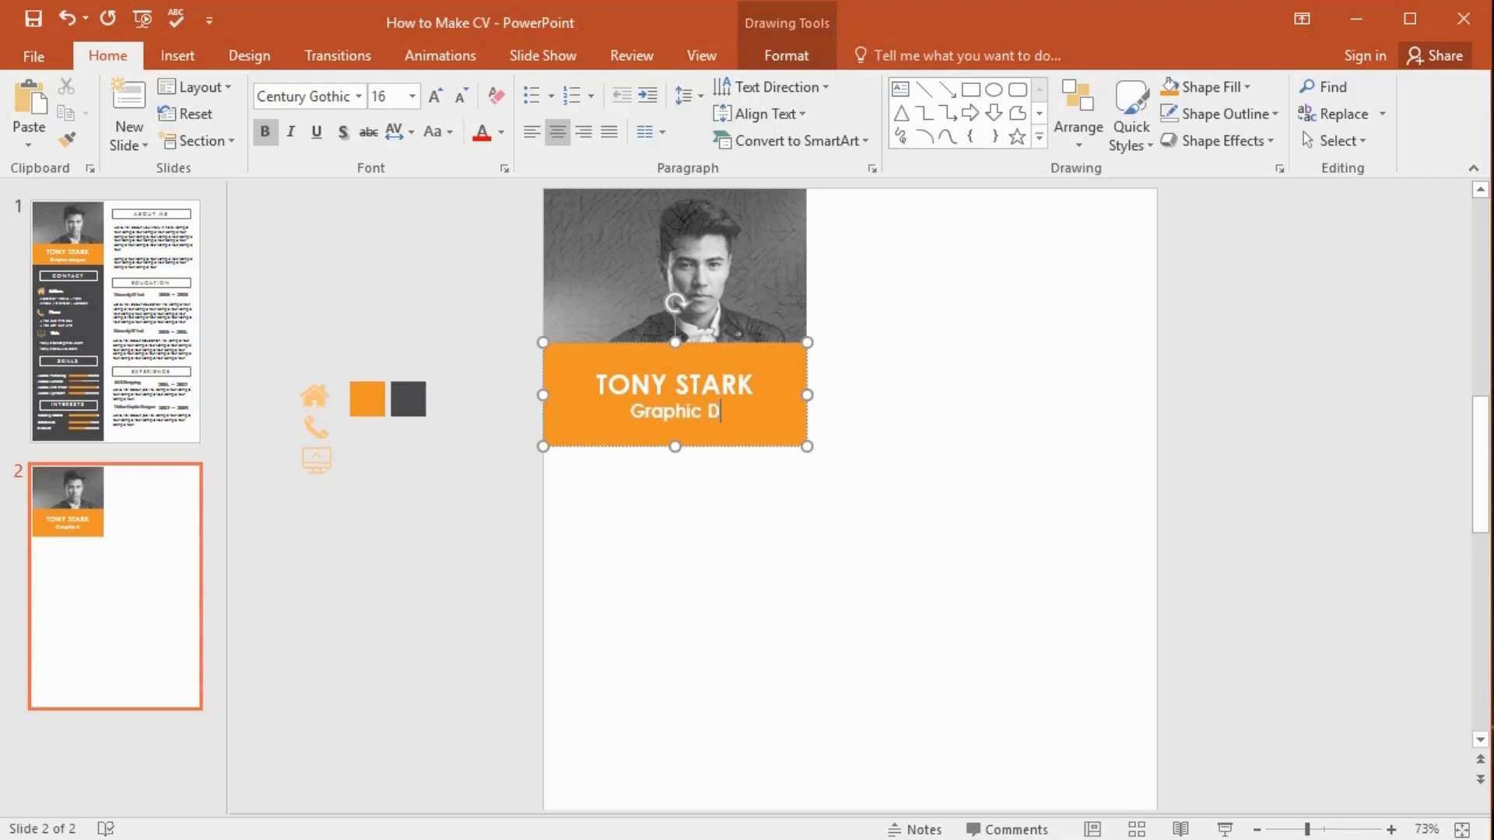
type("esigner")
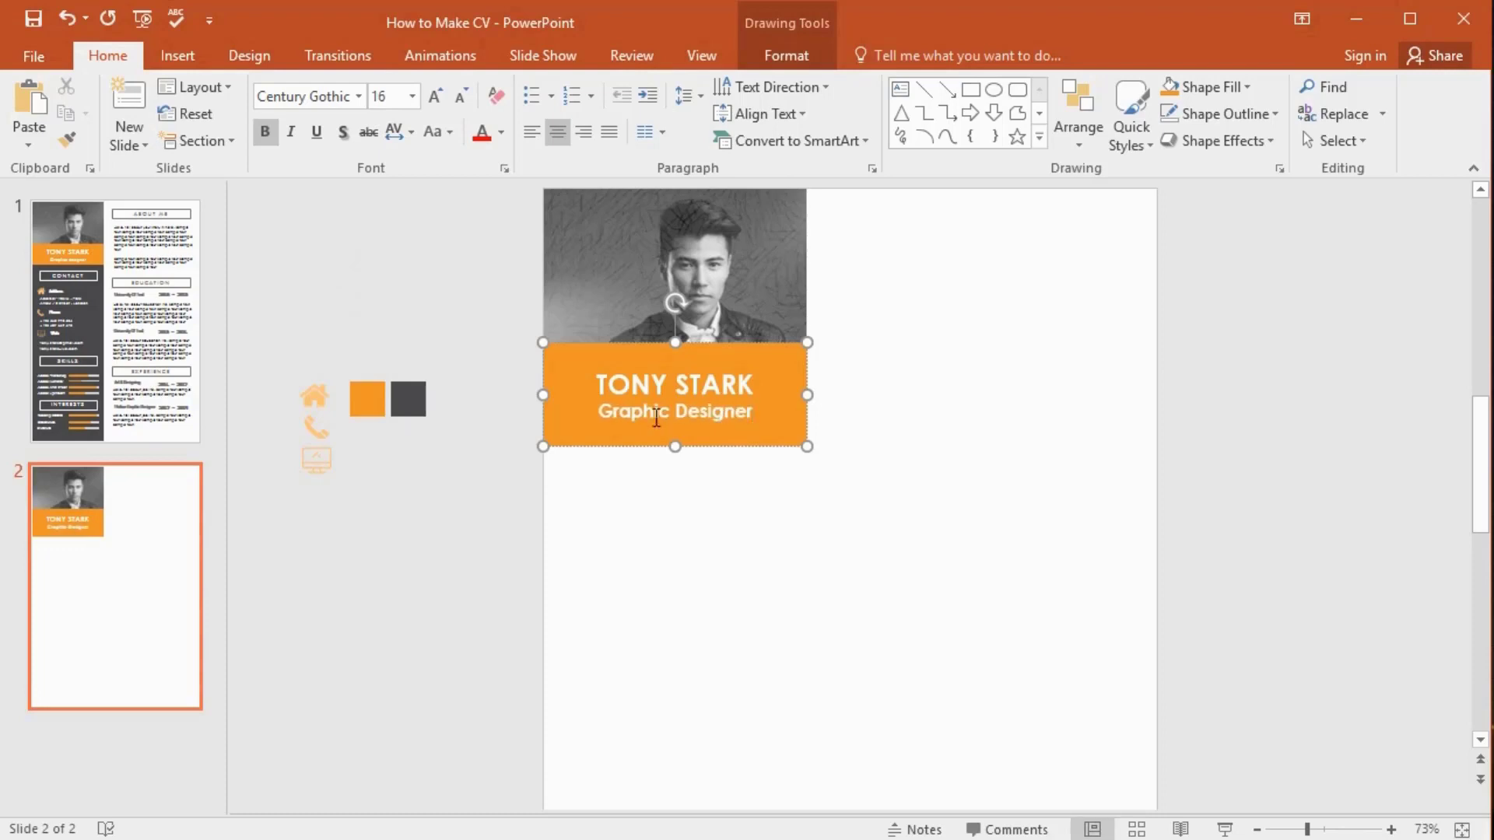
- Set the 'Graphic Designer' line to the Tw Cen MT font
left_click(603, 411)
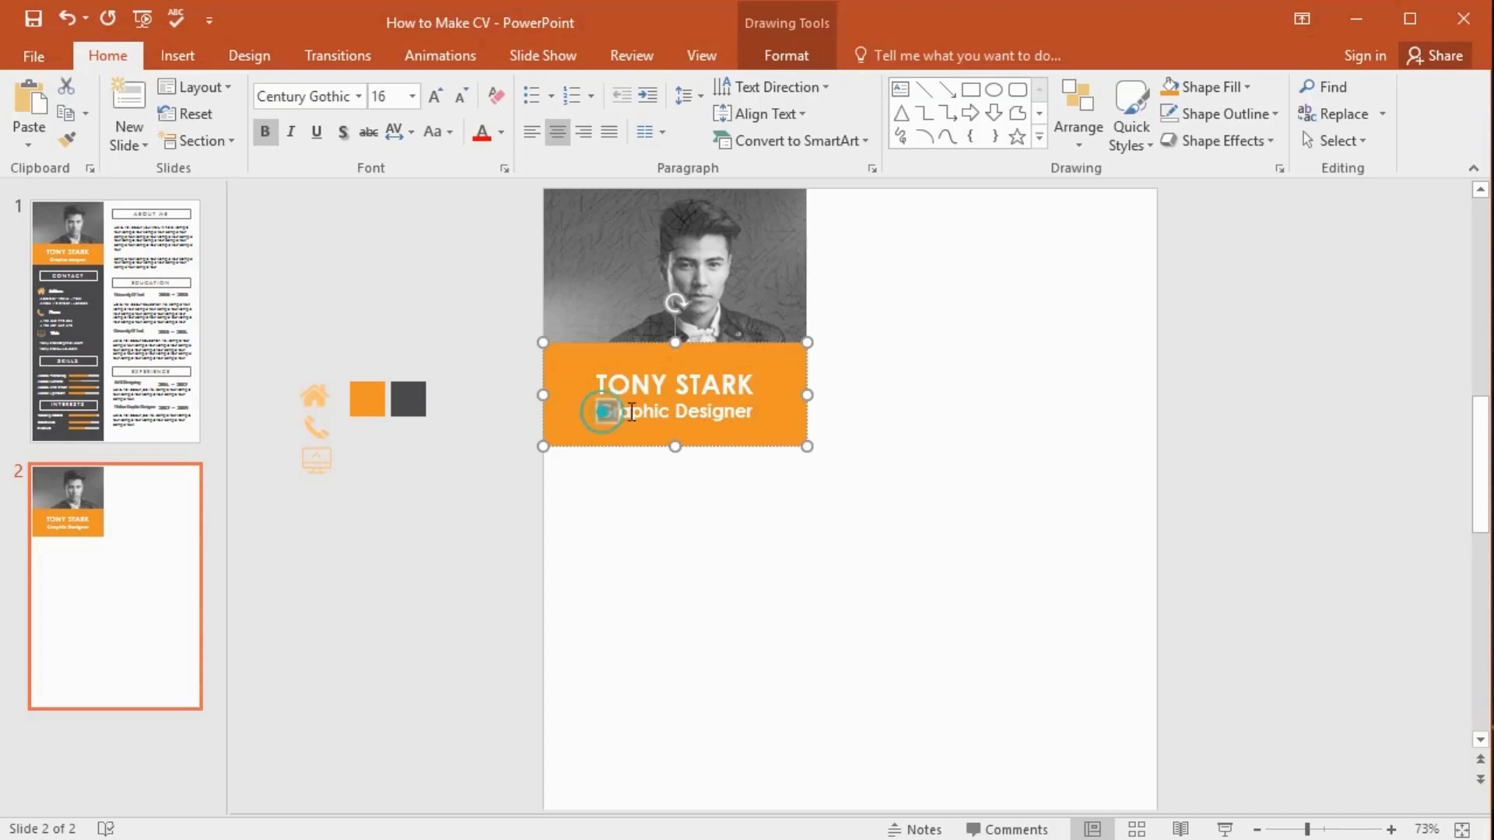
left_click_drag(632, 413, 756, 414)
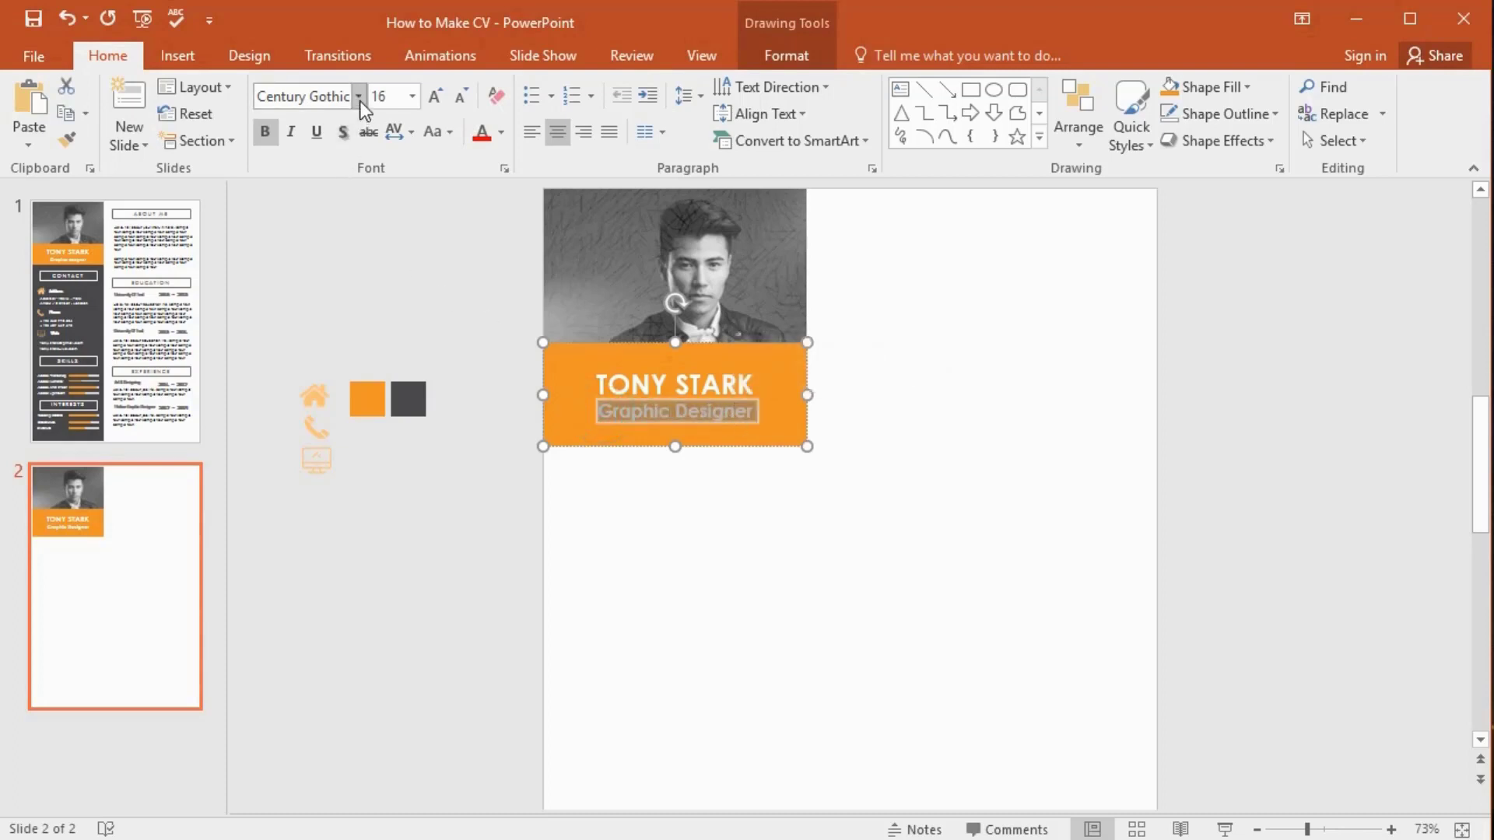
left_click(316, 95)
type("Tw Cen MT")
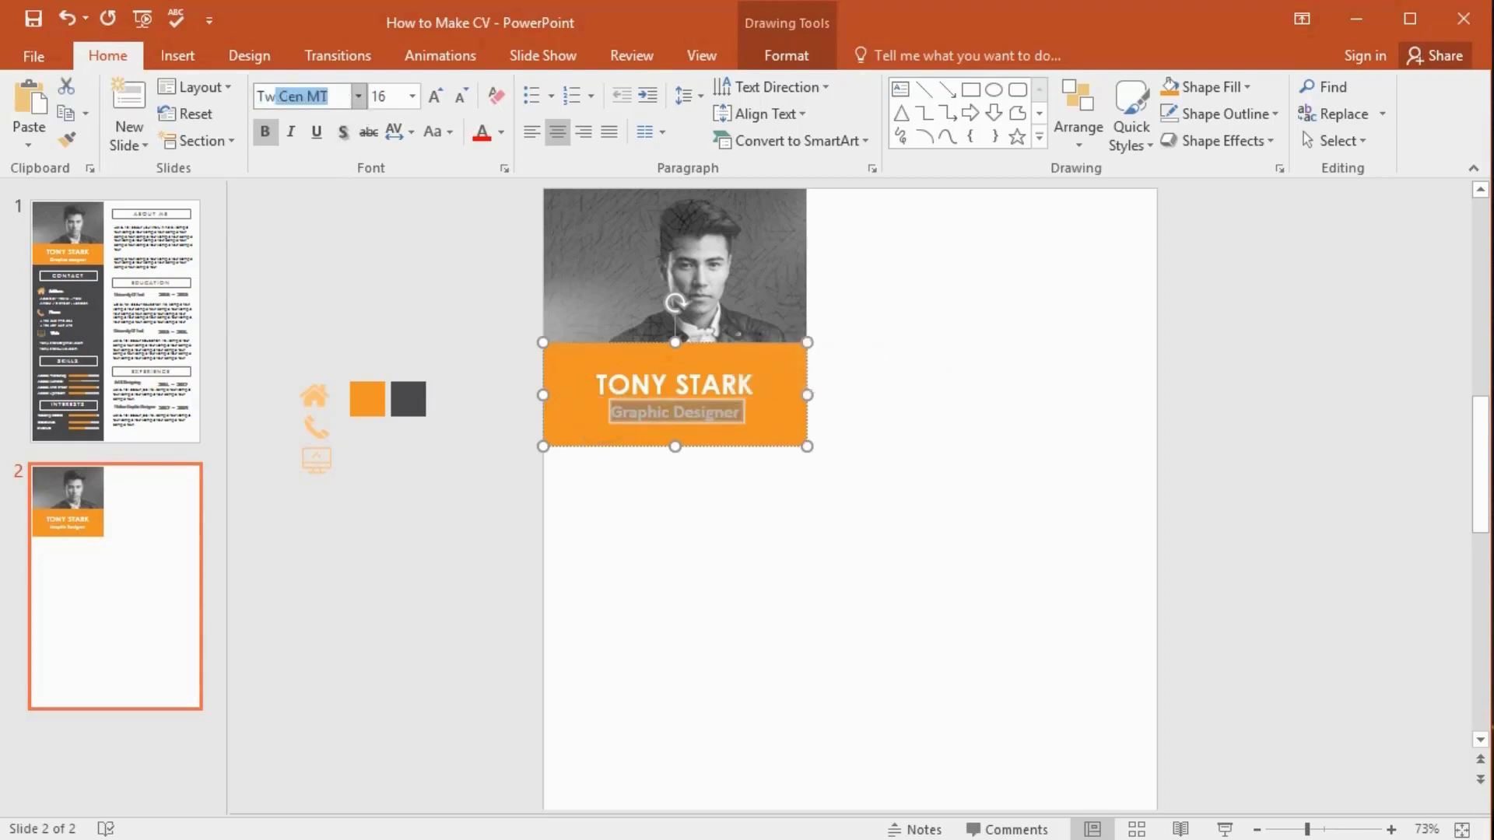
left_click(267, 132)
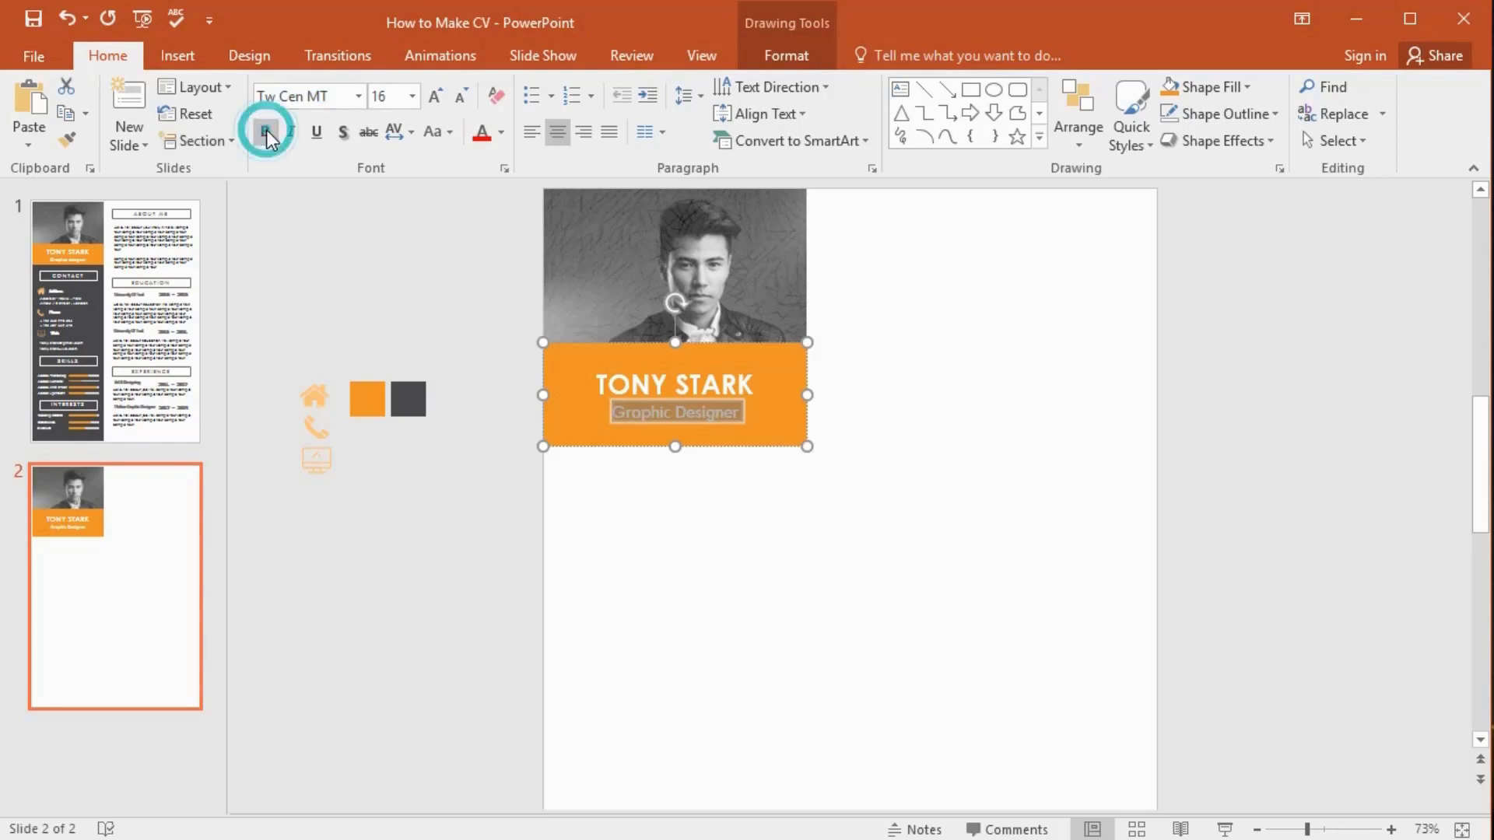
left_click(886, 358)
left_click(971, 89)
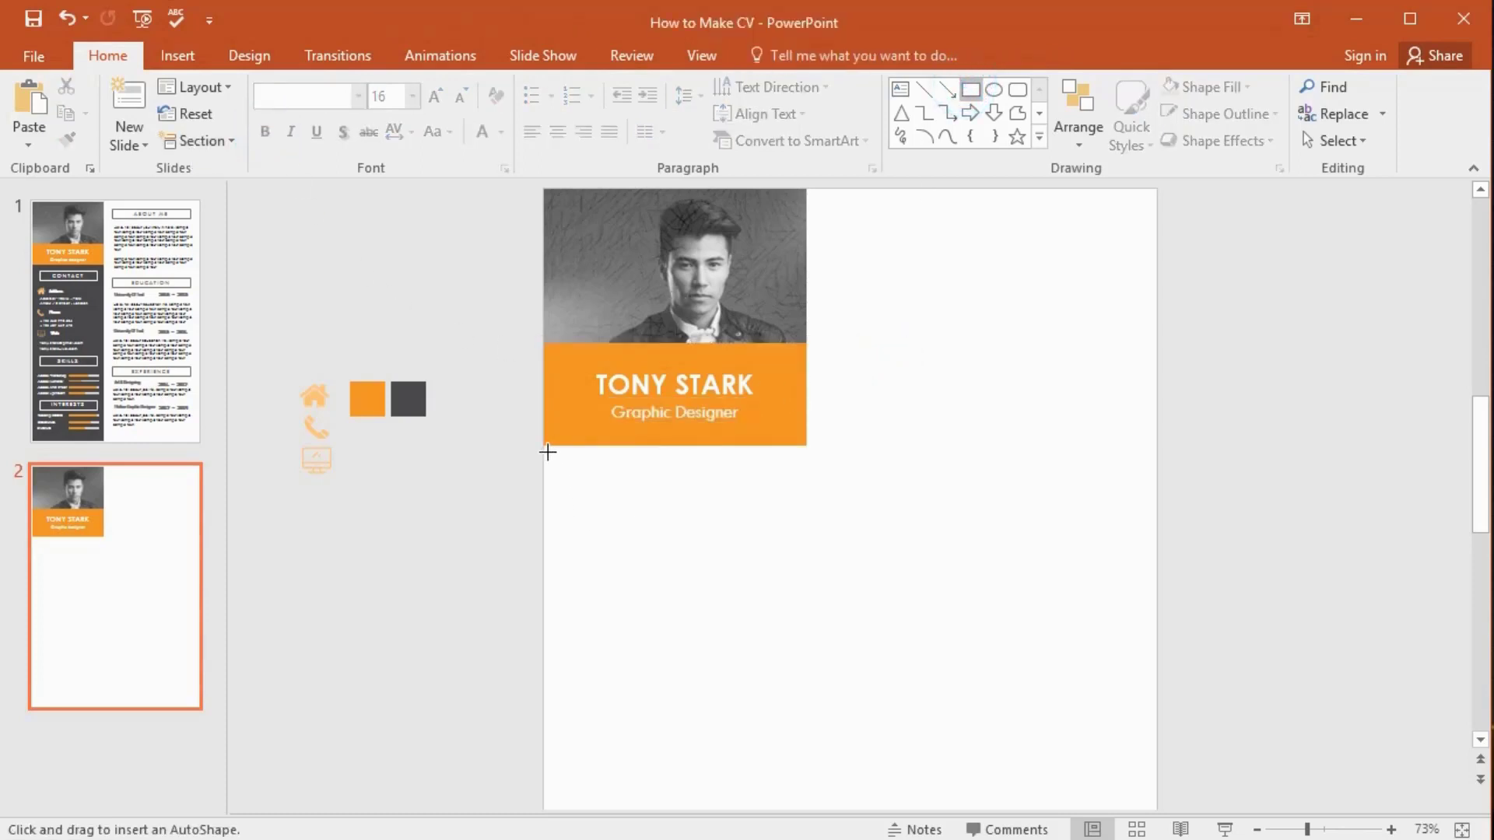
- Draw a tall rectangle below the banner with dark grey fill and outline
left_click_drag(544, 449, 794, 807)
right_click(753, 628)
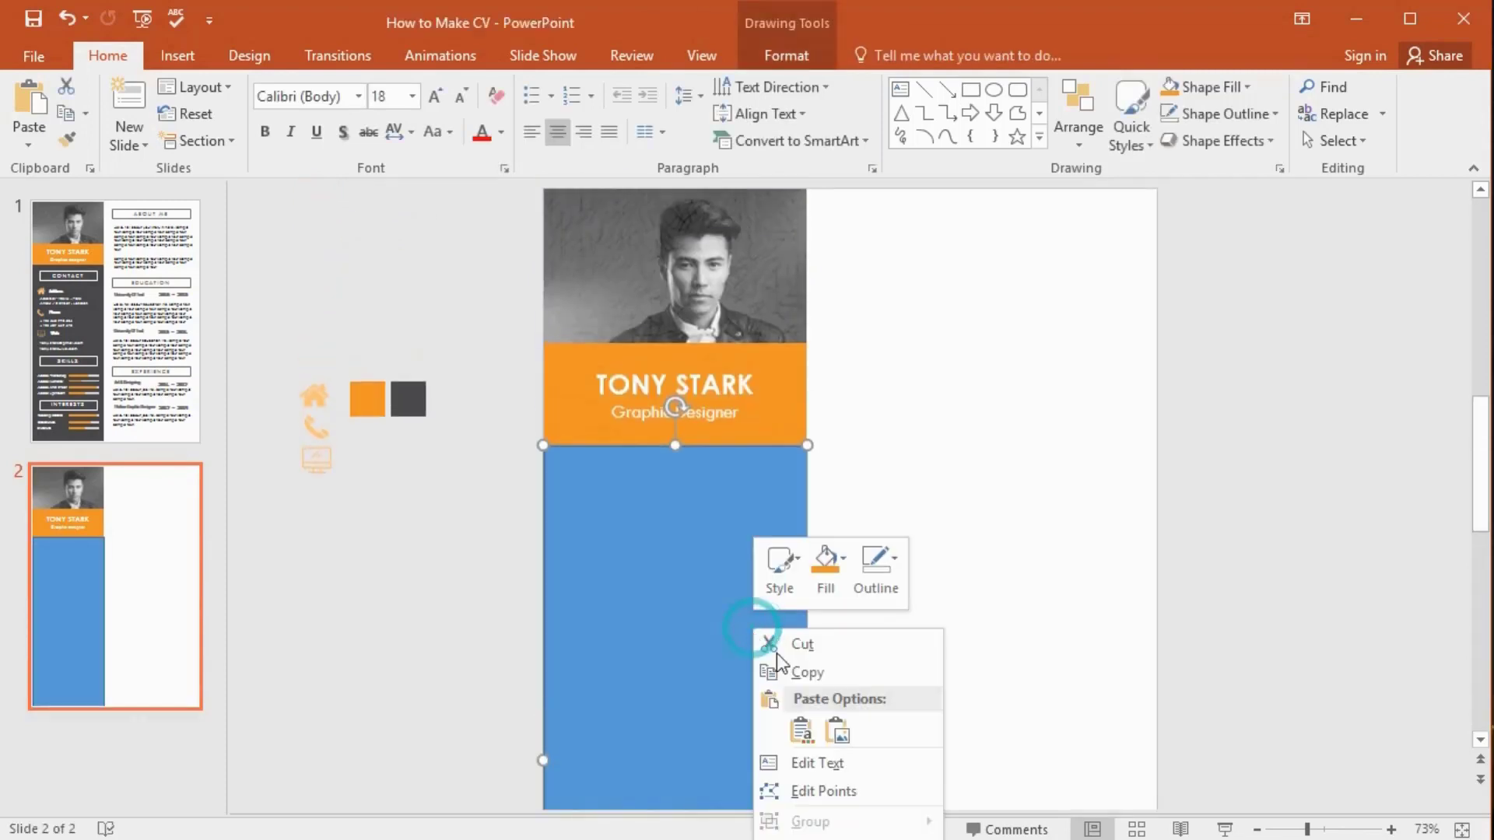
left_click(874, 585)
left_click(859, 734)
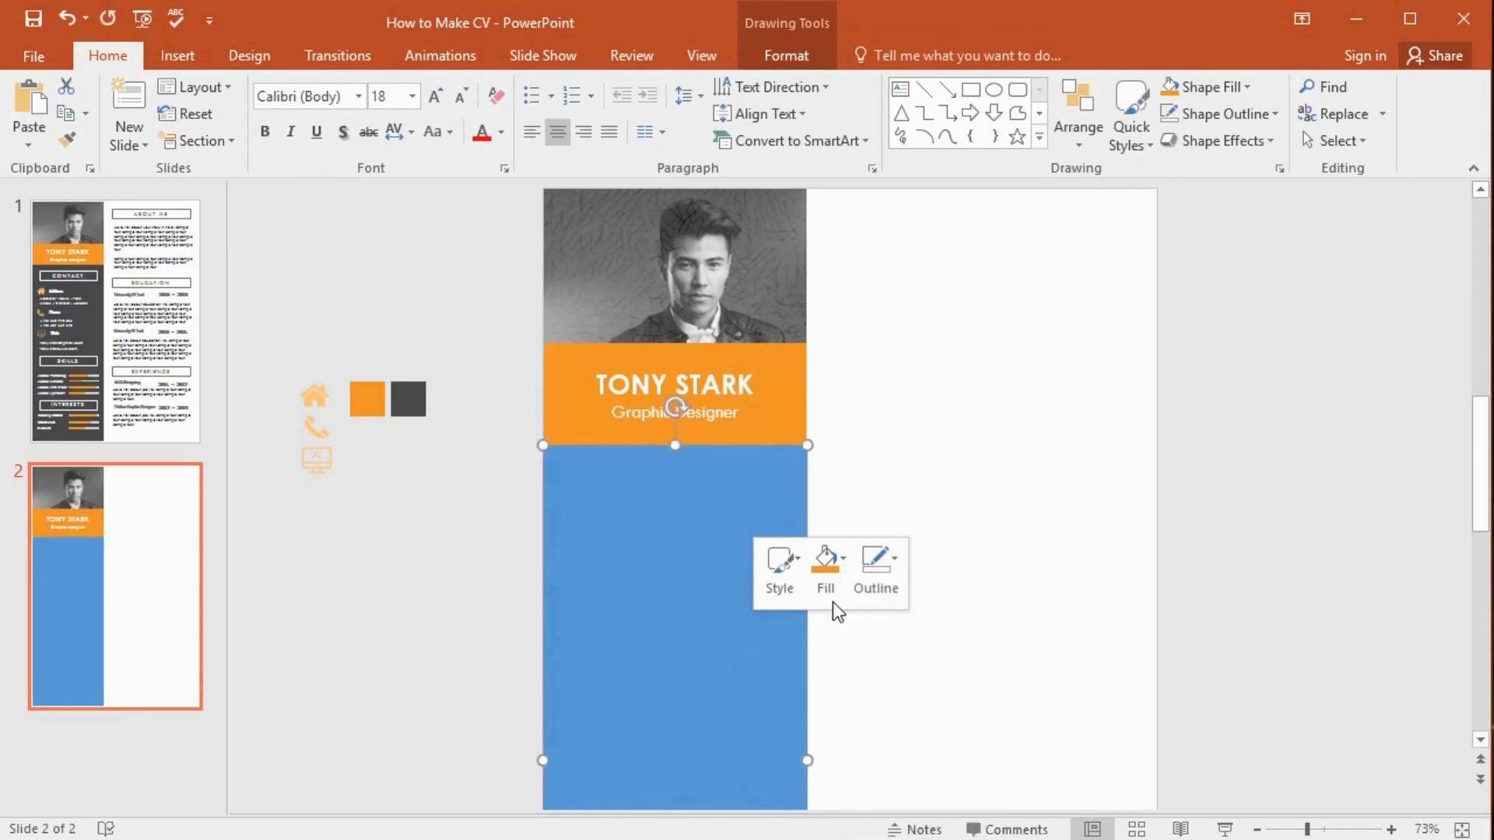
left_click(825, 574)
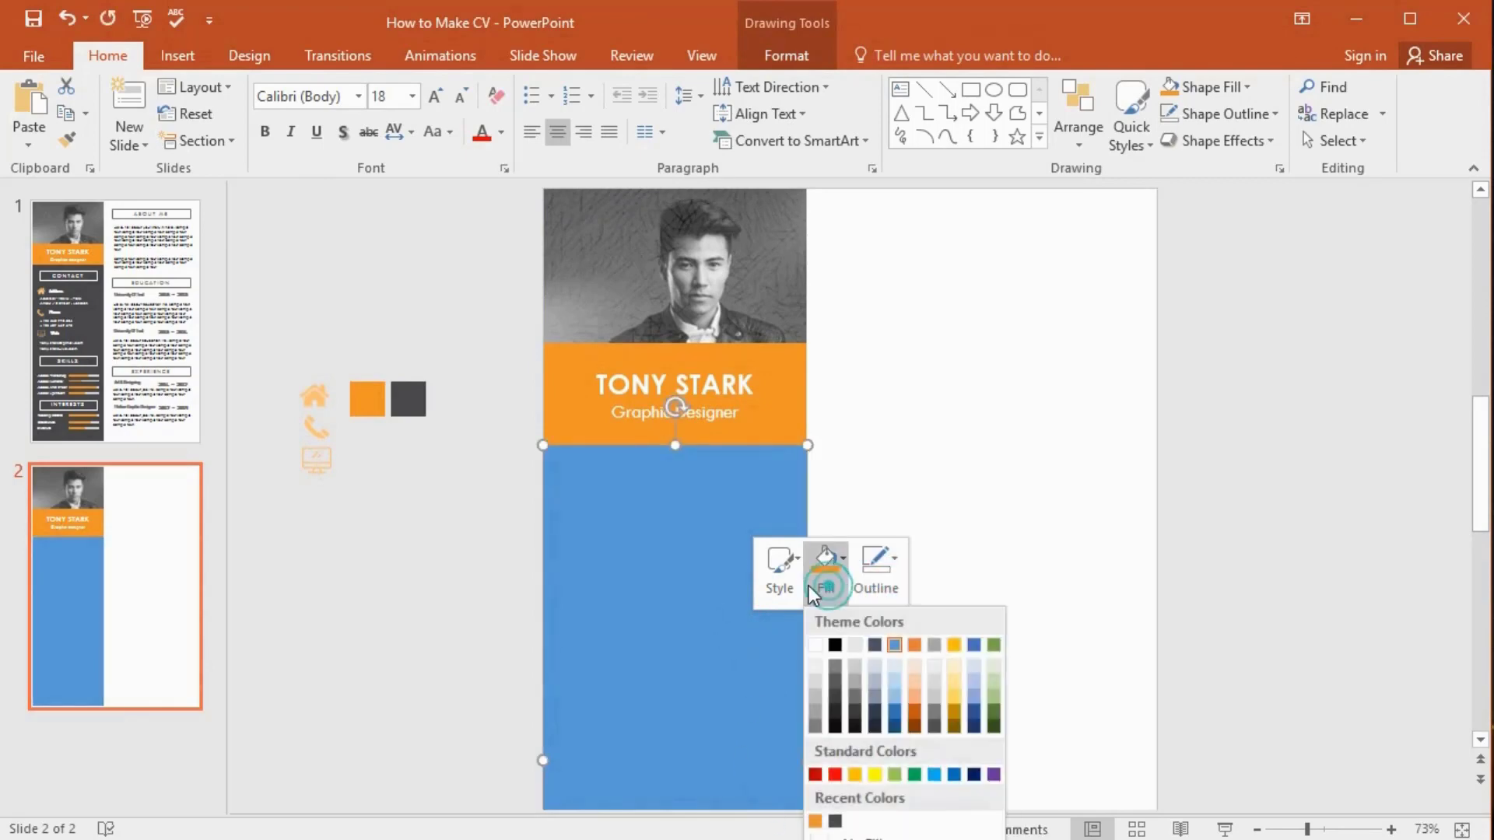
left_click(835, 821)
- Draw a text box across the top of the dark sidebar
left_click(495, 605)
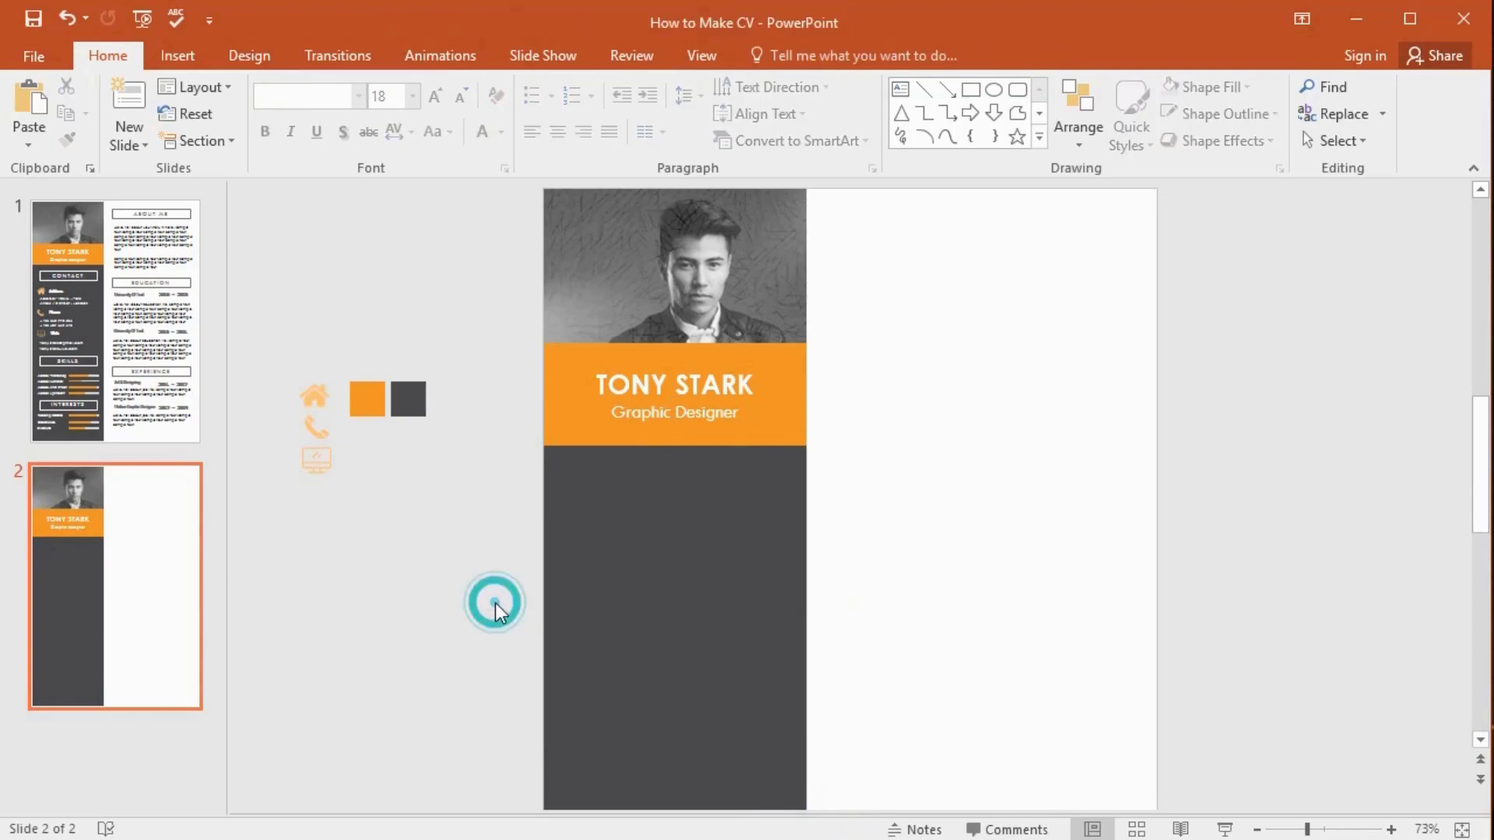
left_click(901, 88)
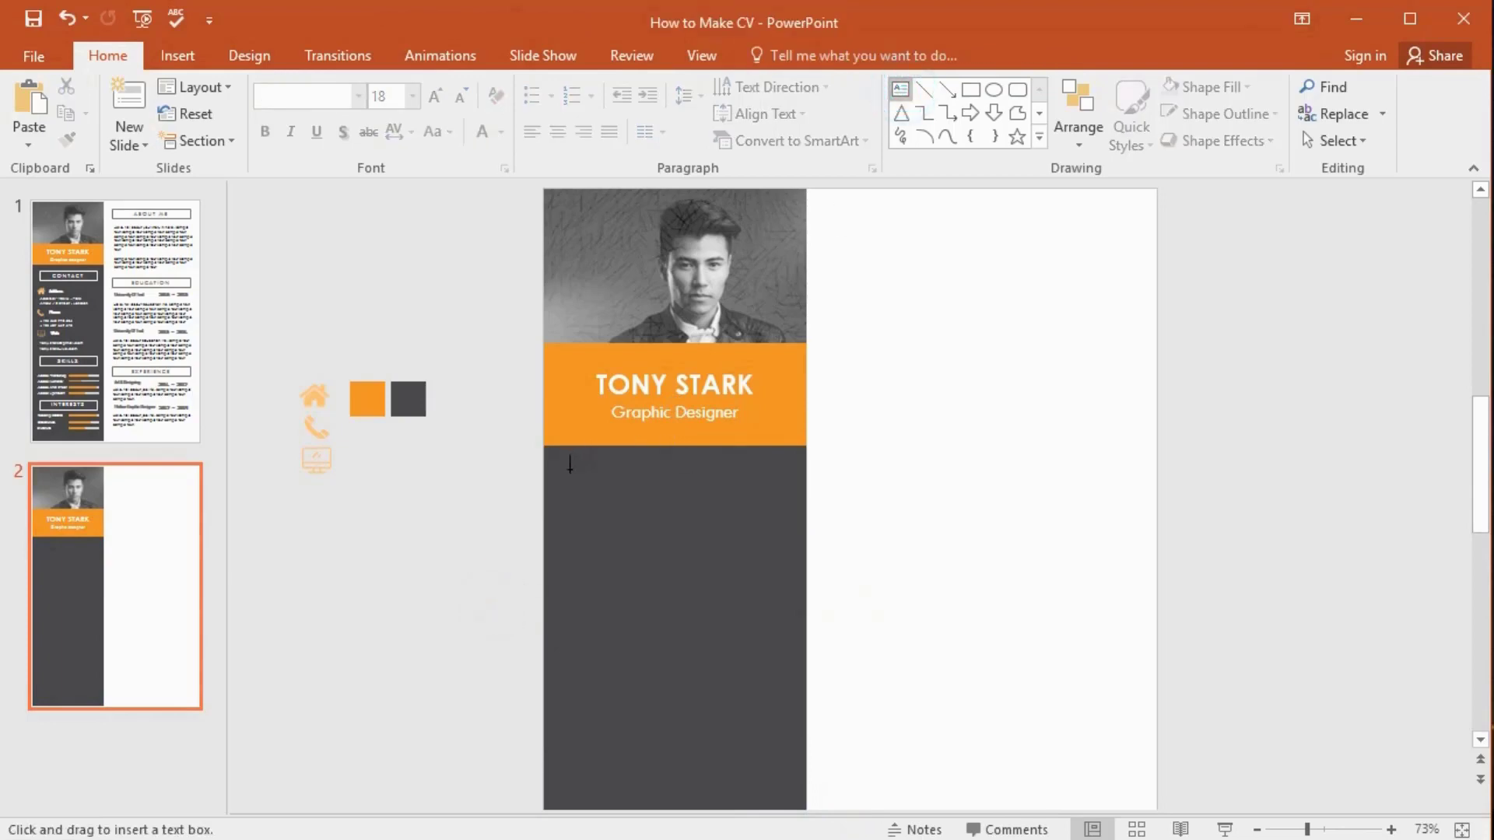
mouse_move(567, 475)
left_mouse_down()
mouse_move(641, 506)
mouse_move(774, 515)
left_mouse_up()
- Type CONTACT and make it white Tw Cen MT 20, centred, with loose character spacing
type("CONTACT")
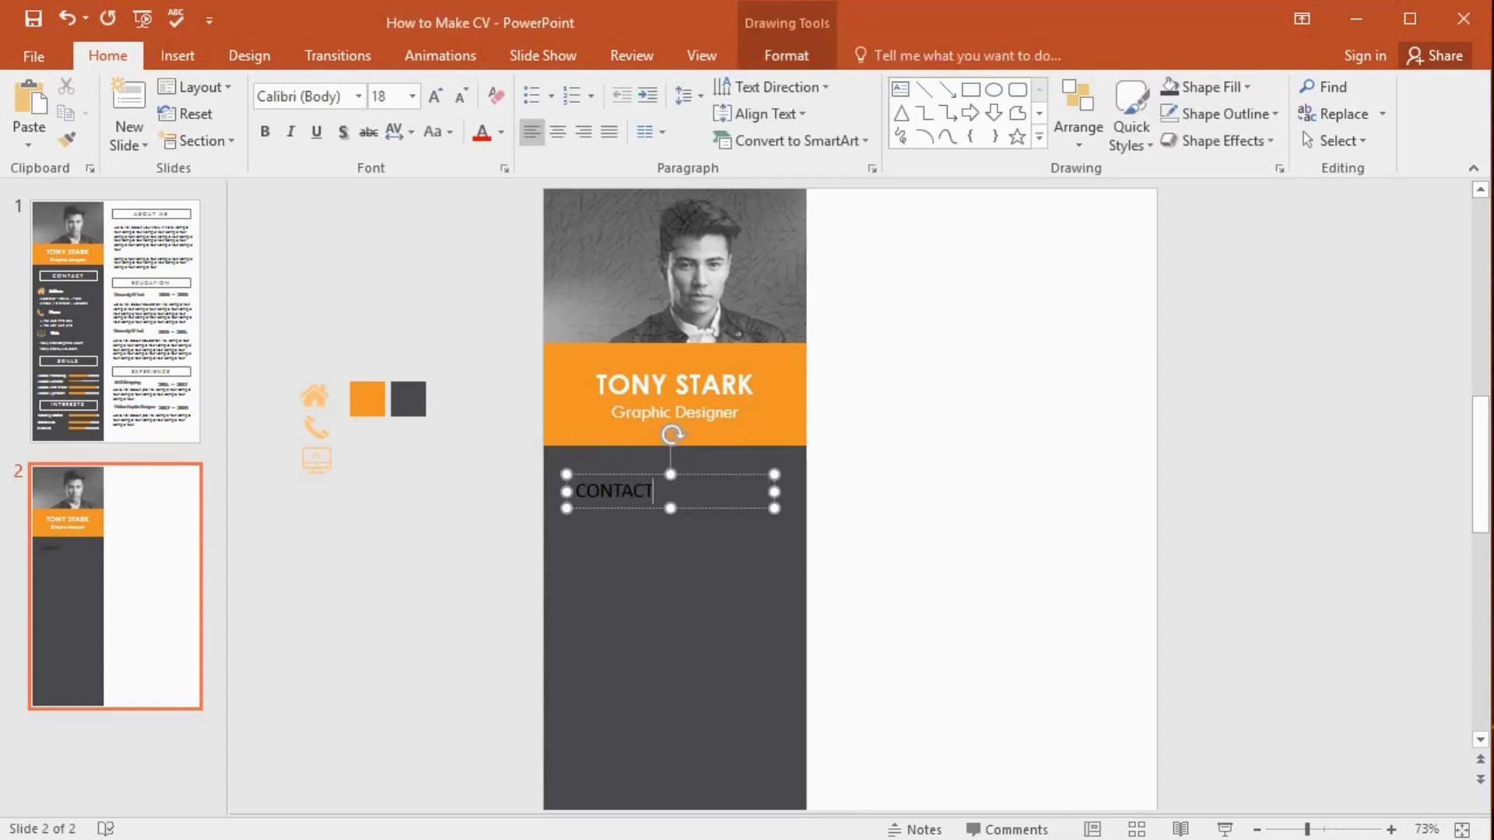
key("ctrl+a")
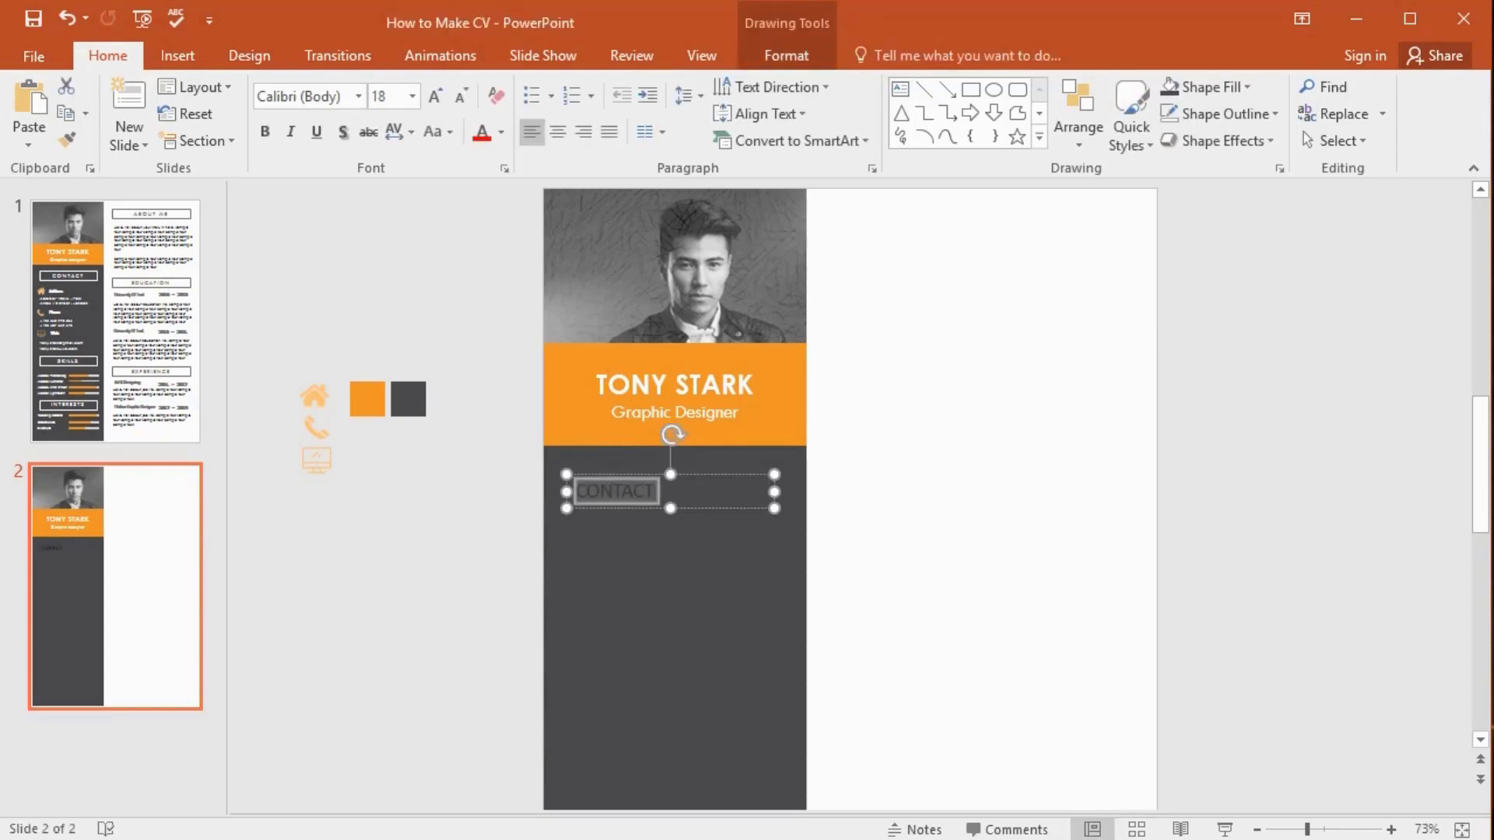
left_click(502, 132)
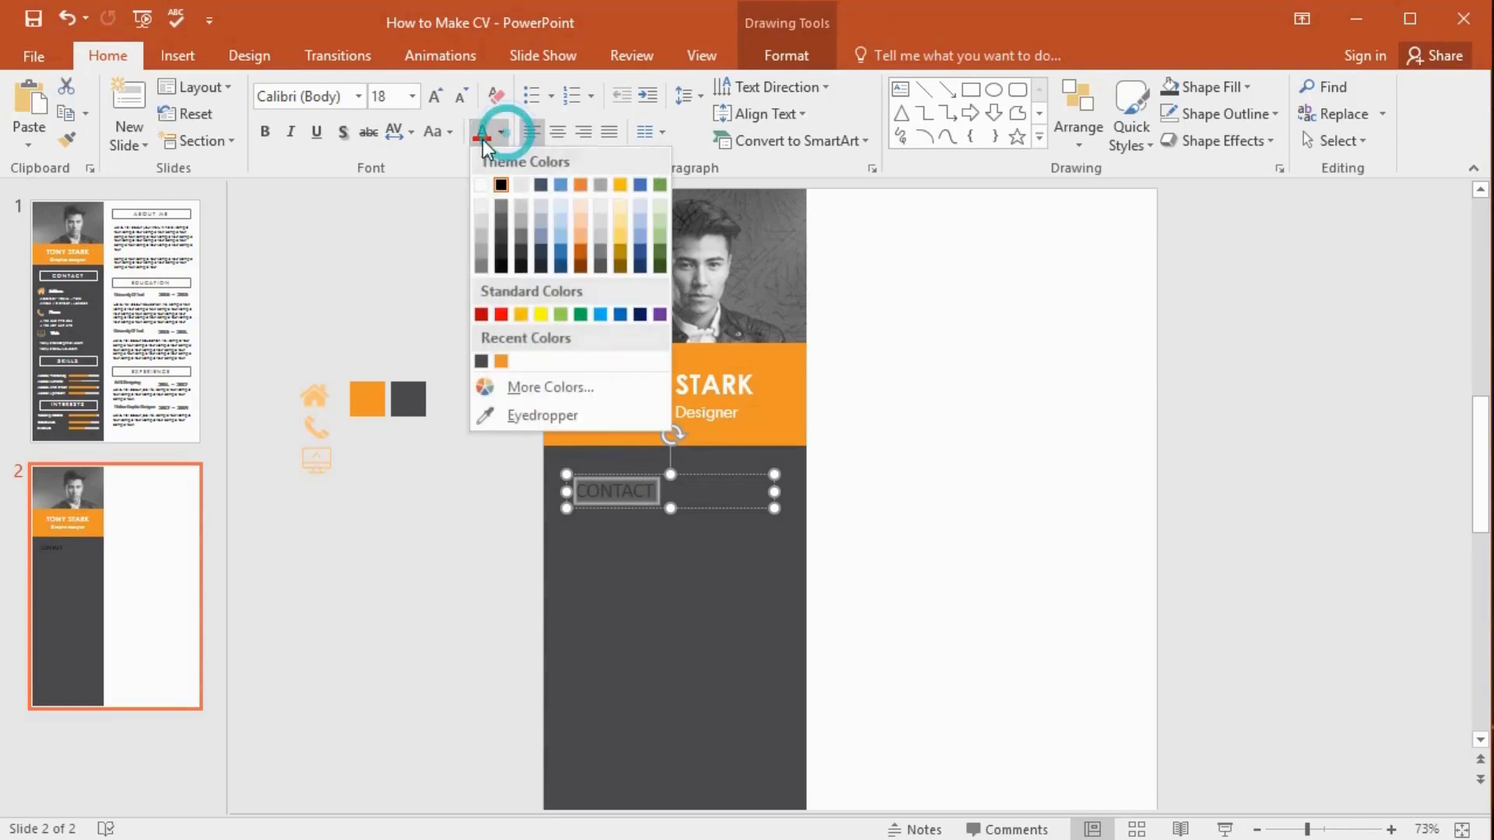
left_click(474, 184)
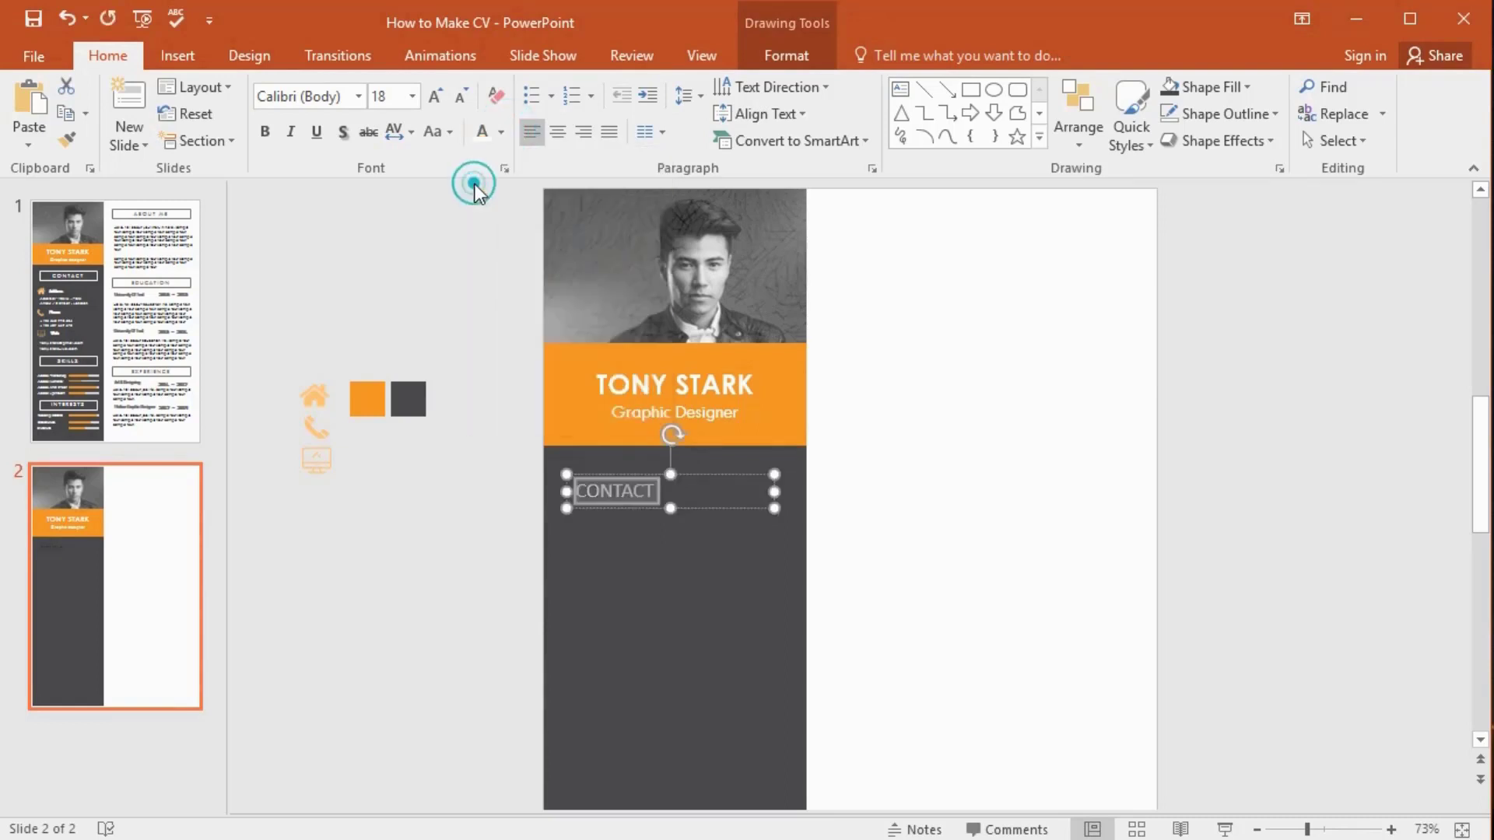
left_click(264, 106)
type("Tw Cen MT")
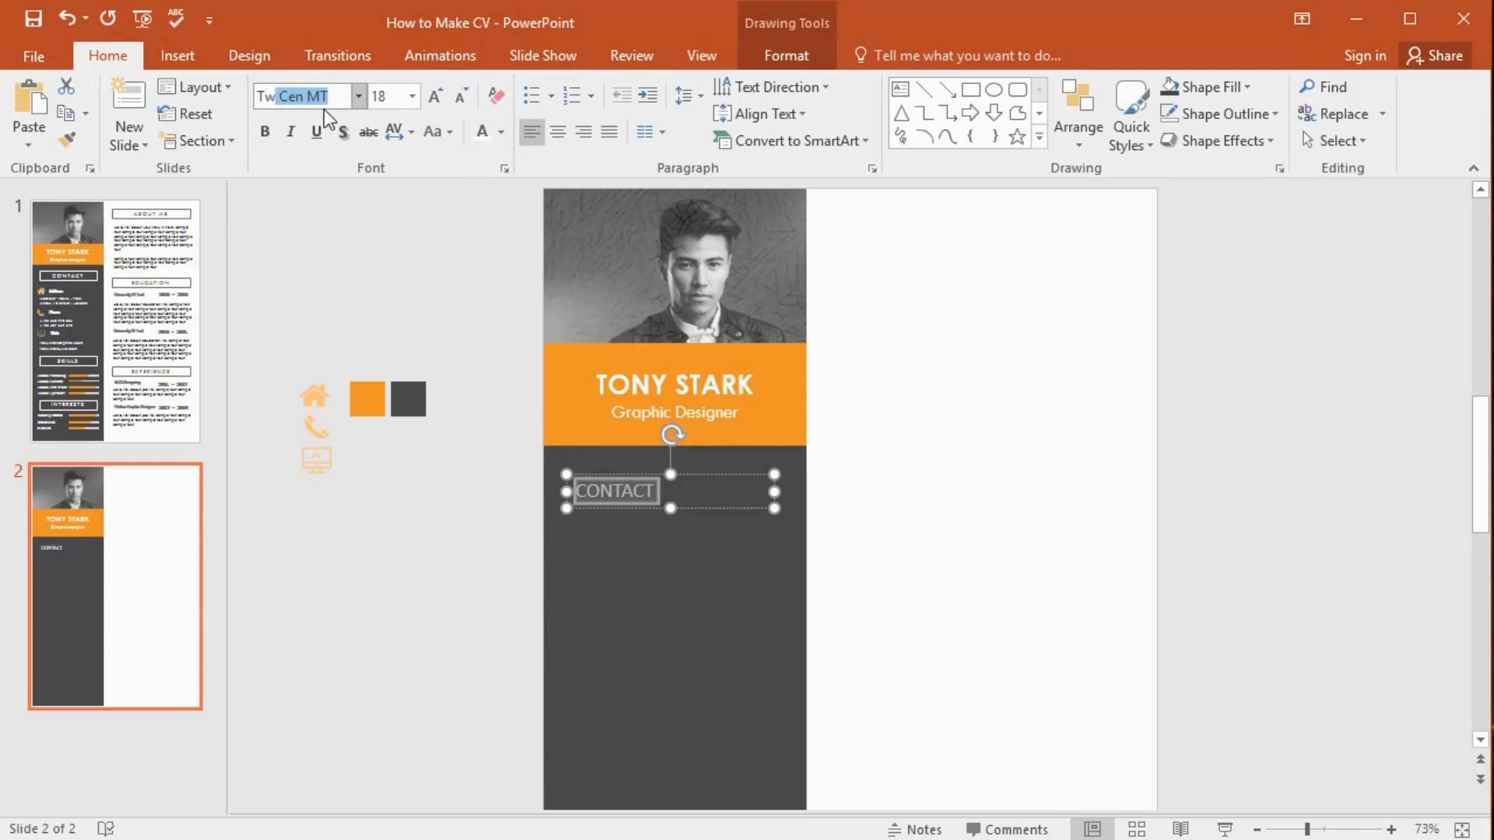
left_click(412, 98)
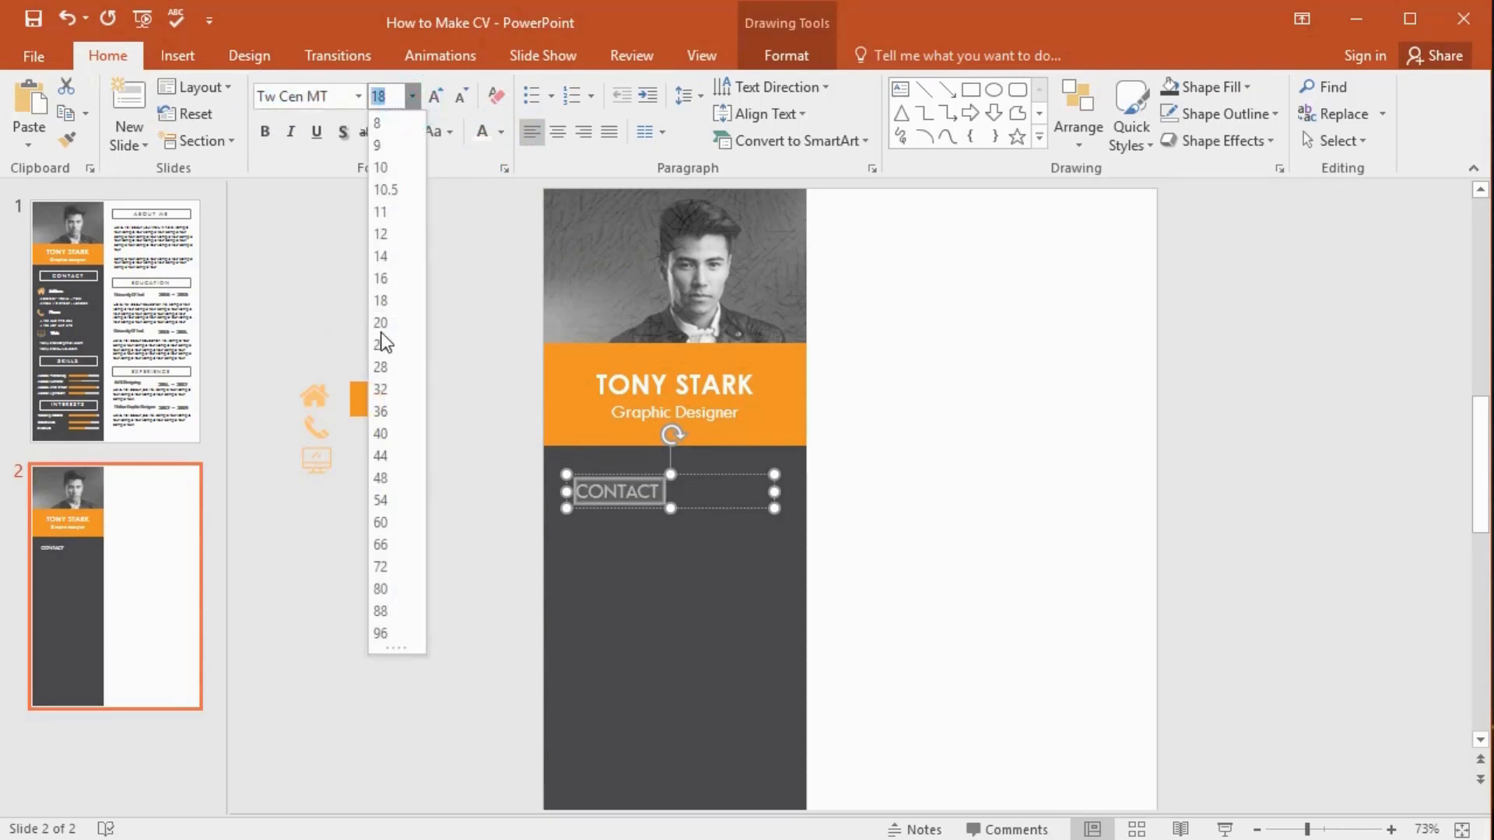
left_click(391, 330)
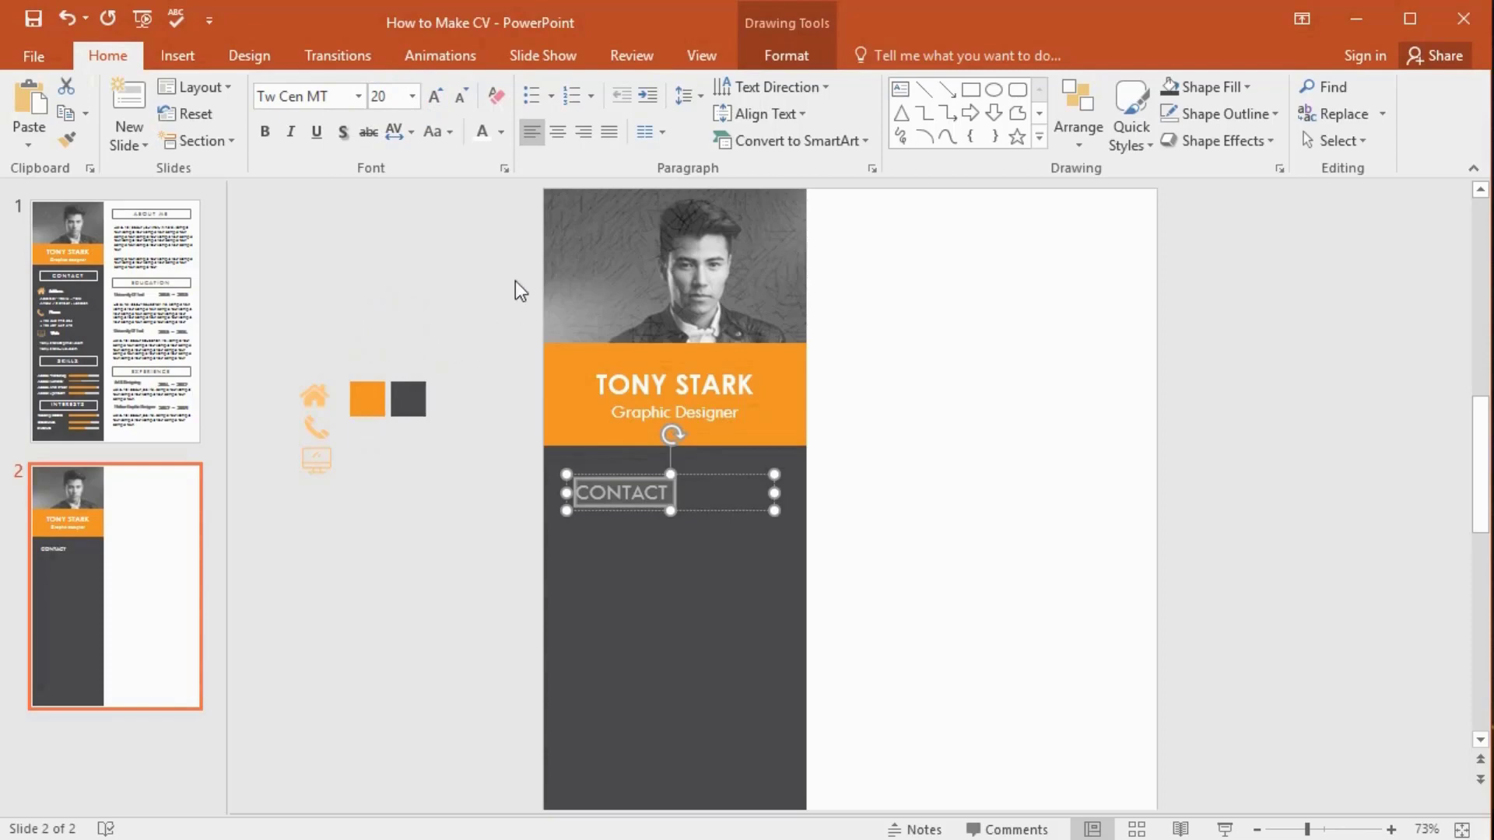
left_click(559, 134)
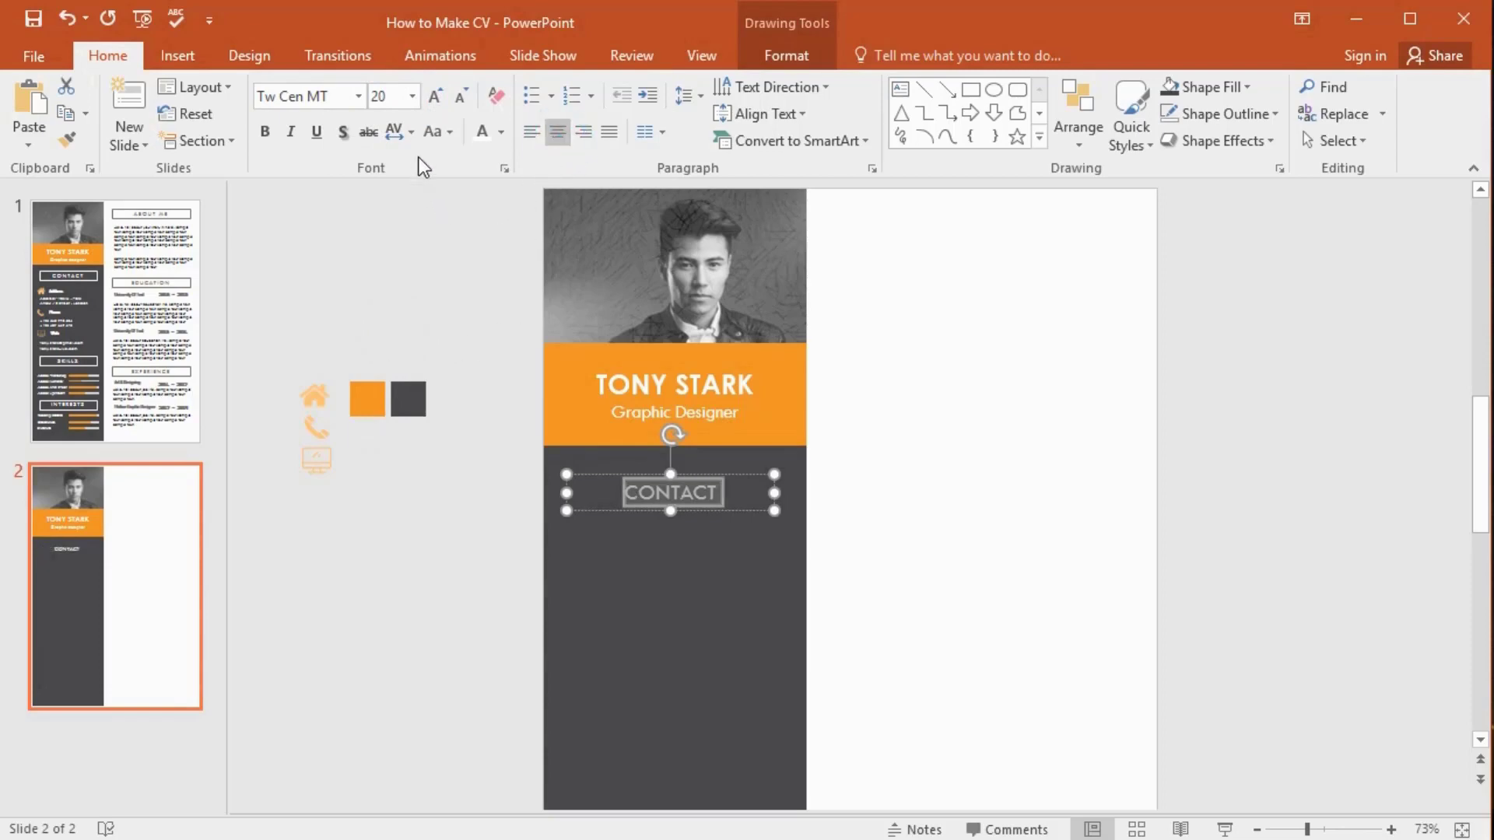
left_click(409, 134)
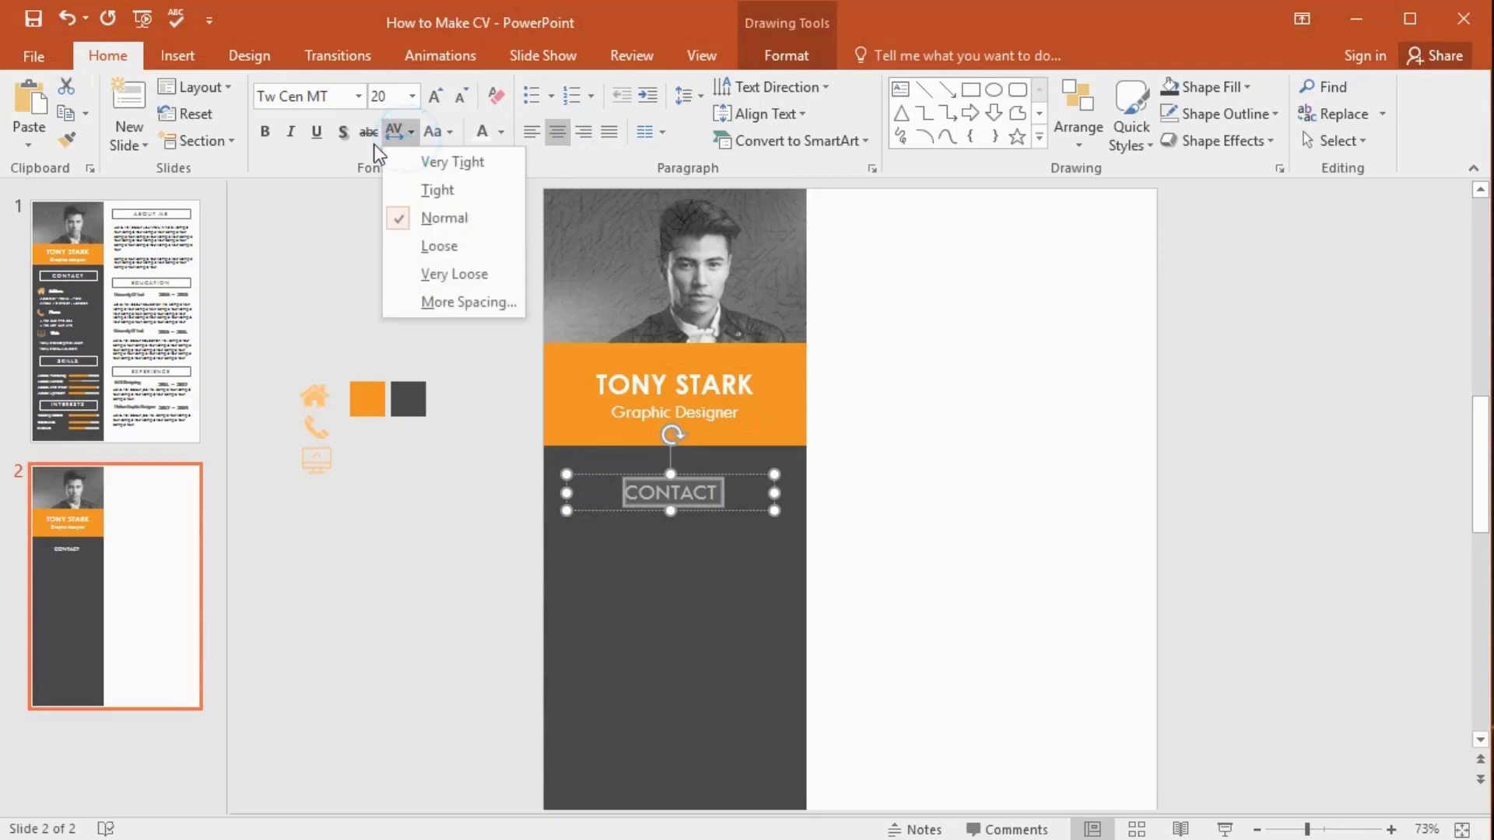
left_click(408, 251)
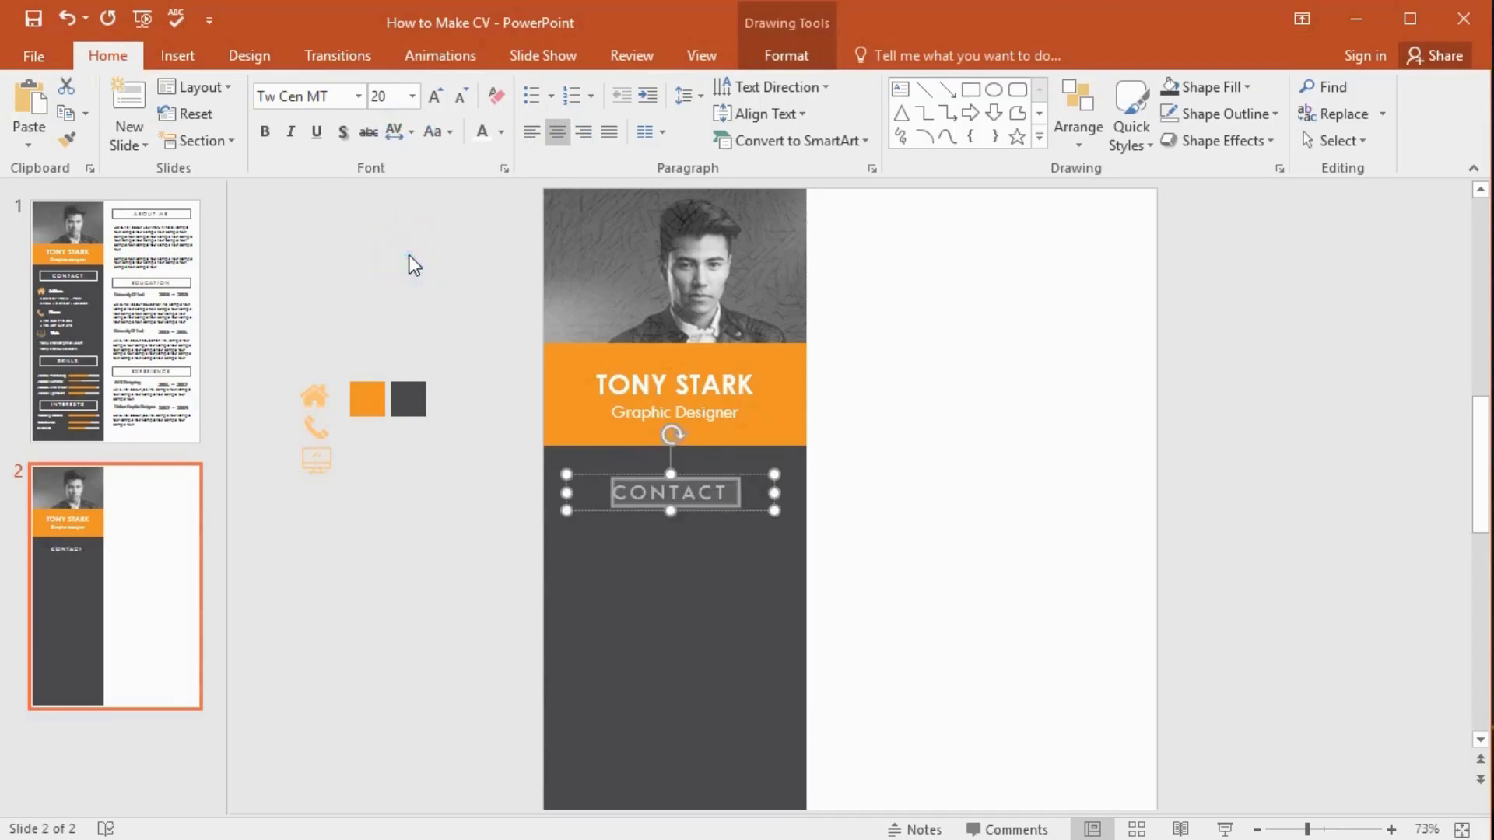
- Give the CONTACT heading box a thin white outline
right_click(746, 477)
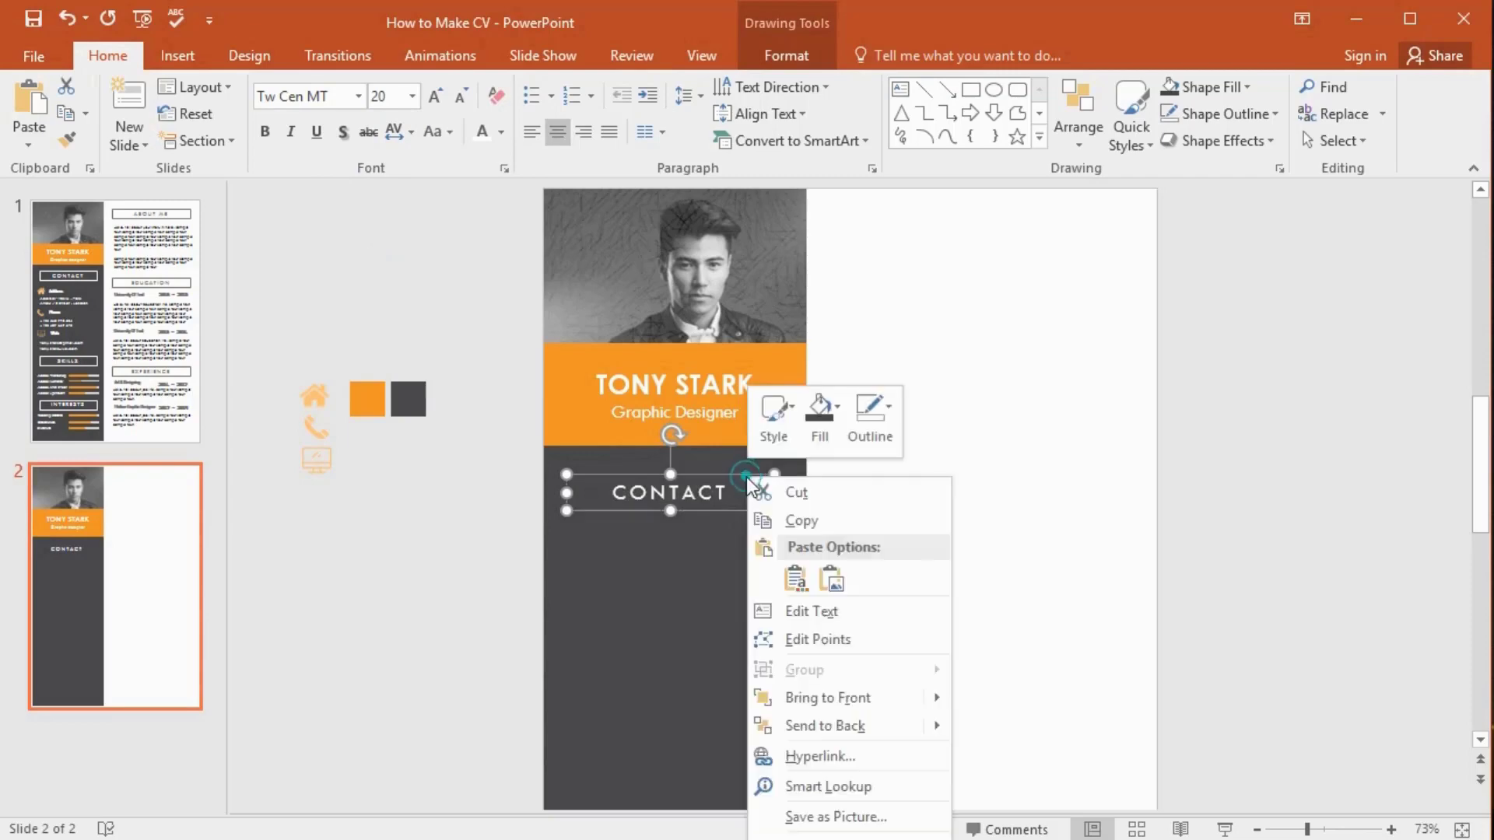
left_click(860, 438)
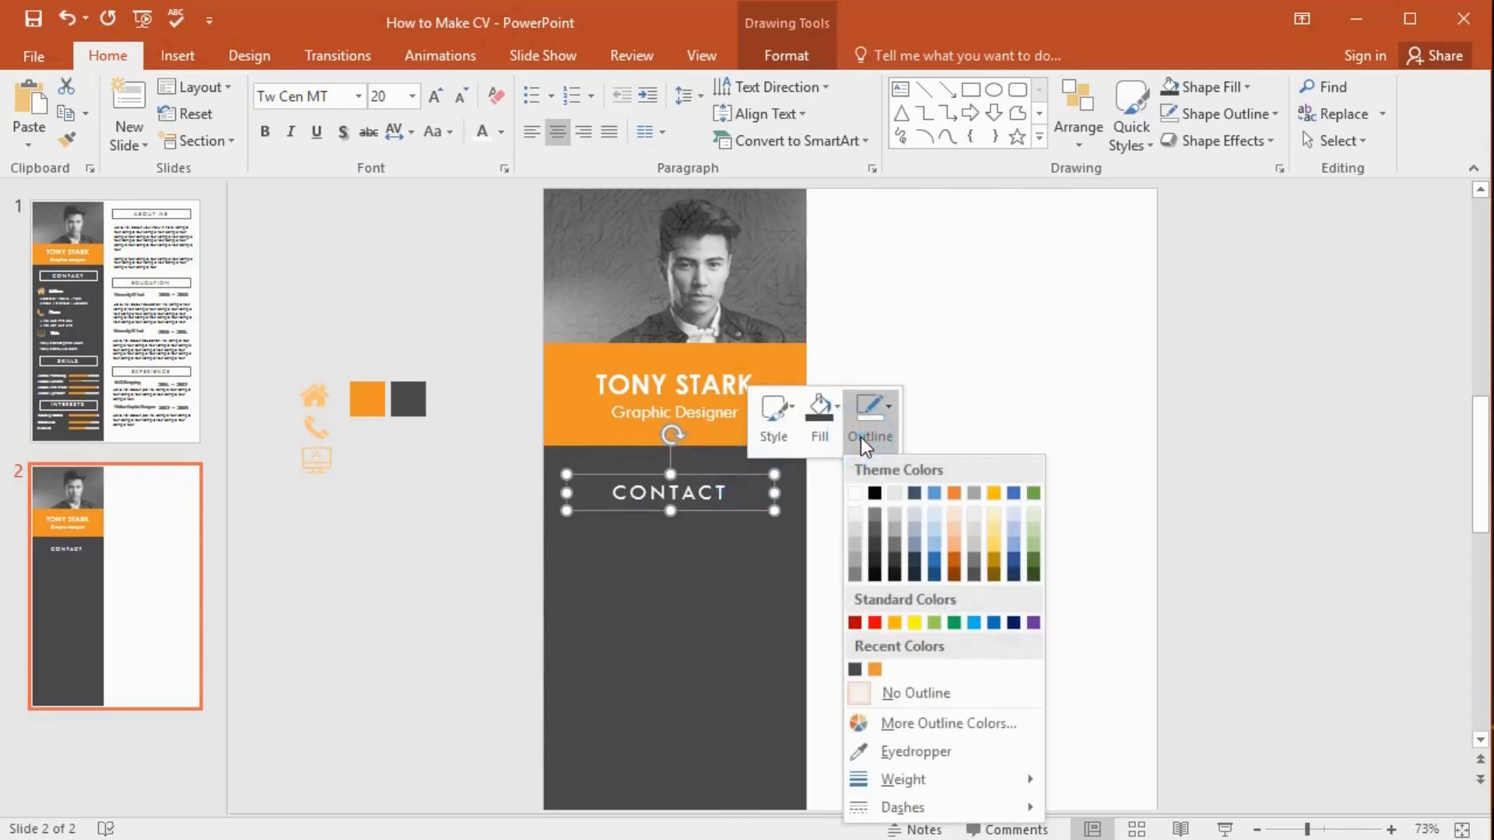
mouse_move(890, 781)
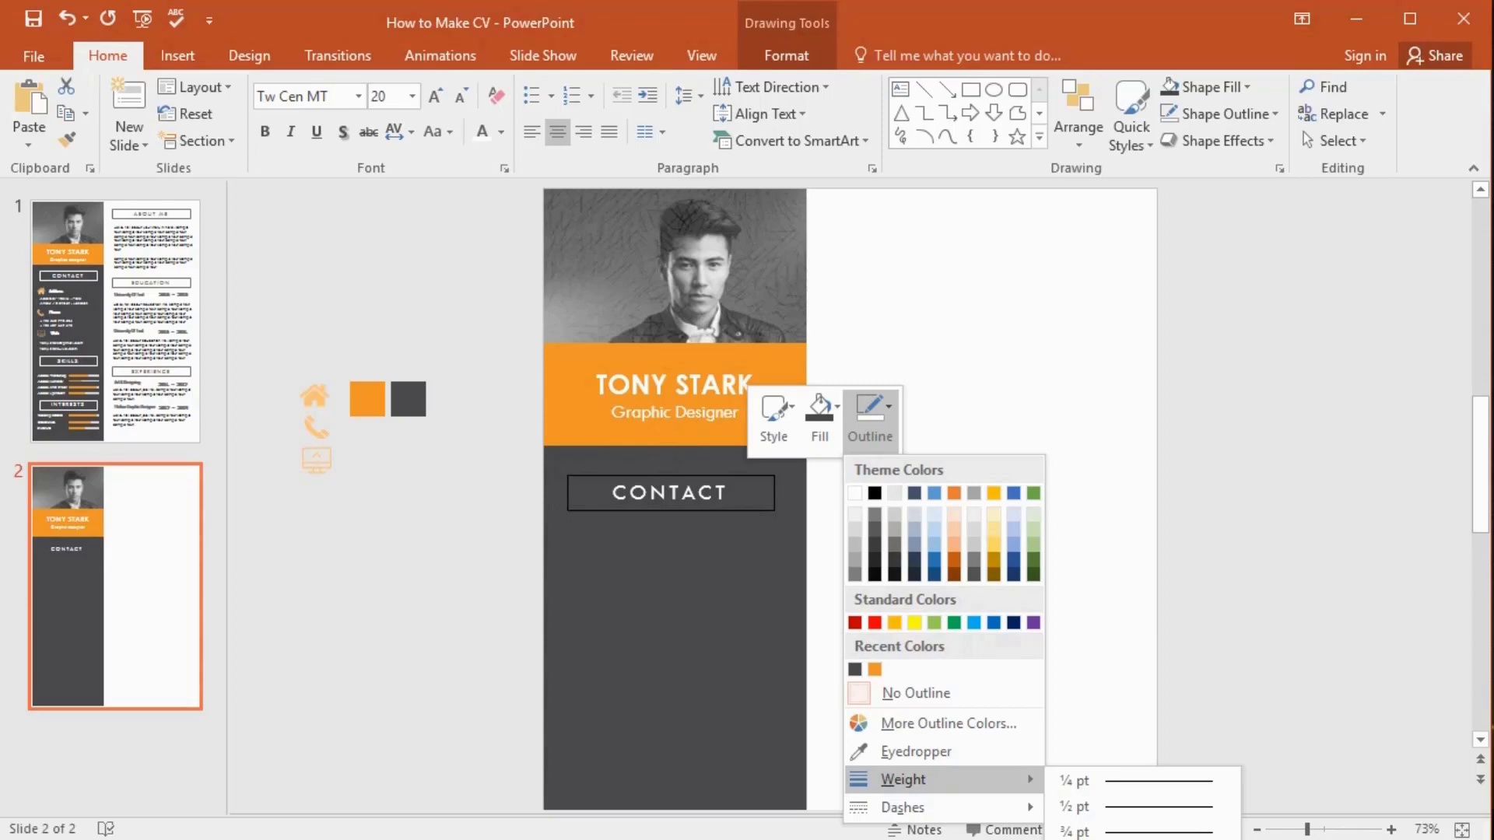
left_click(1074, 807)
left_click(884, 427)
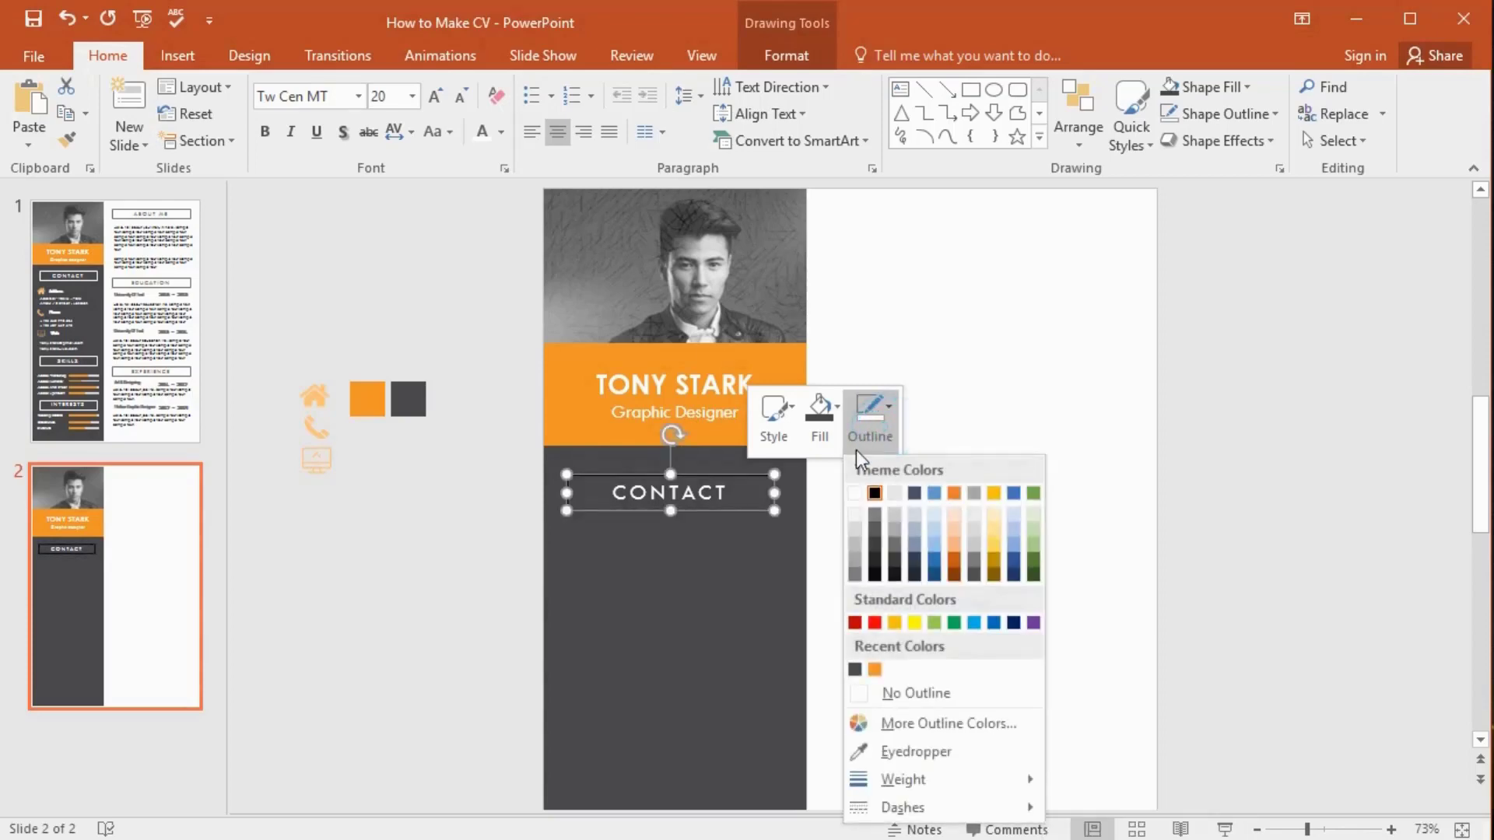
left_click(855, 494)
left_click(465, 520)
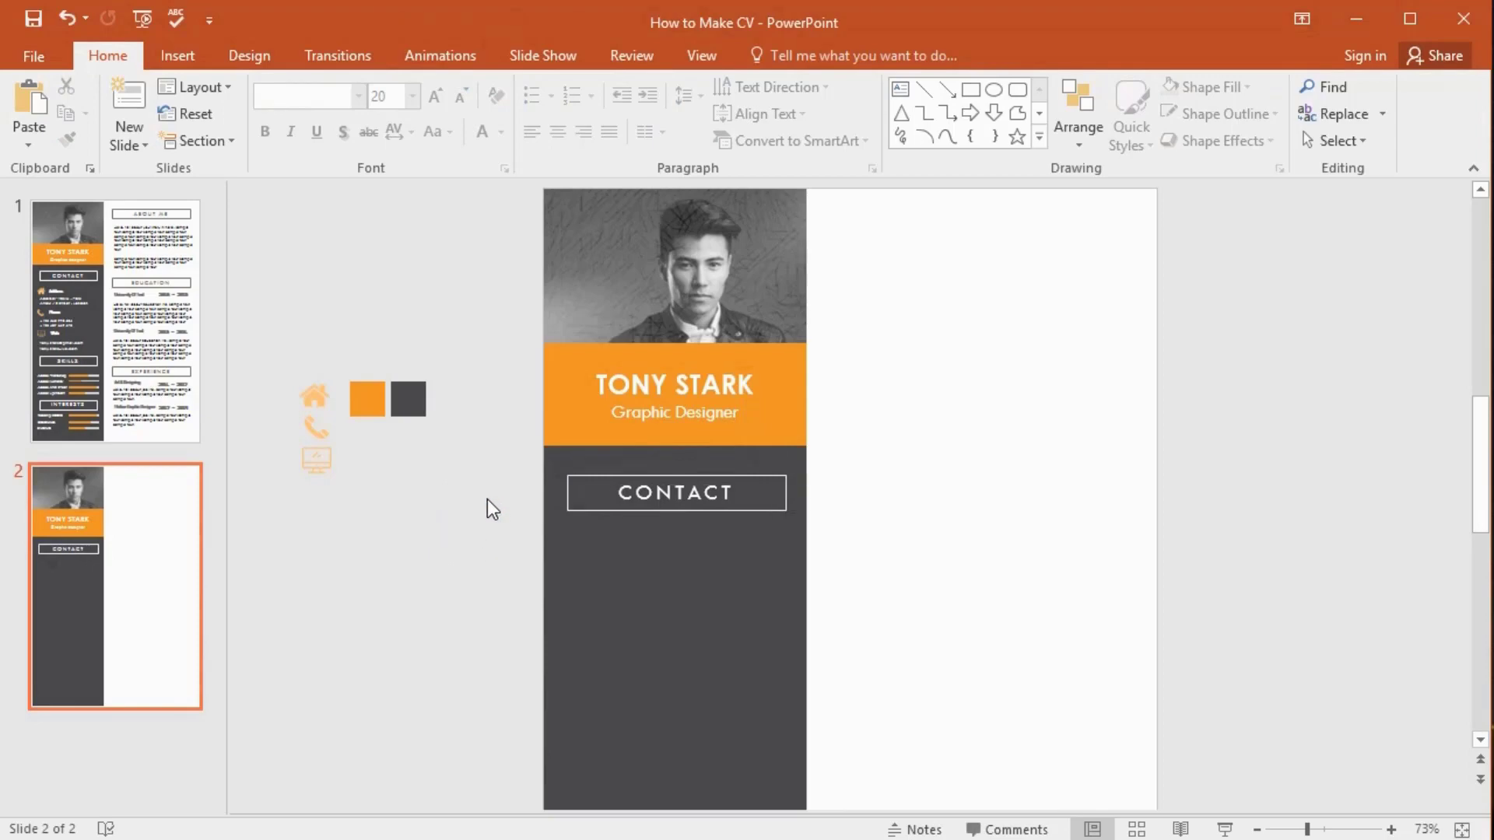
- Move the orange home icon below CONTACT and add an 'Address' text box beside it
left_click(309, 395)
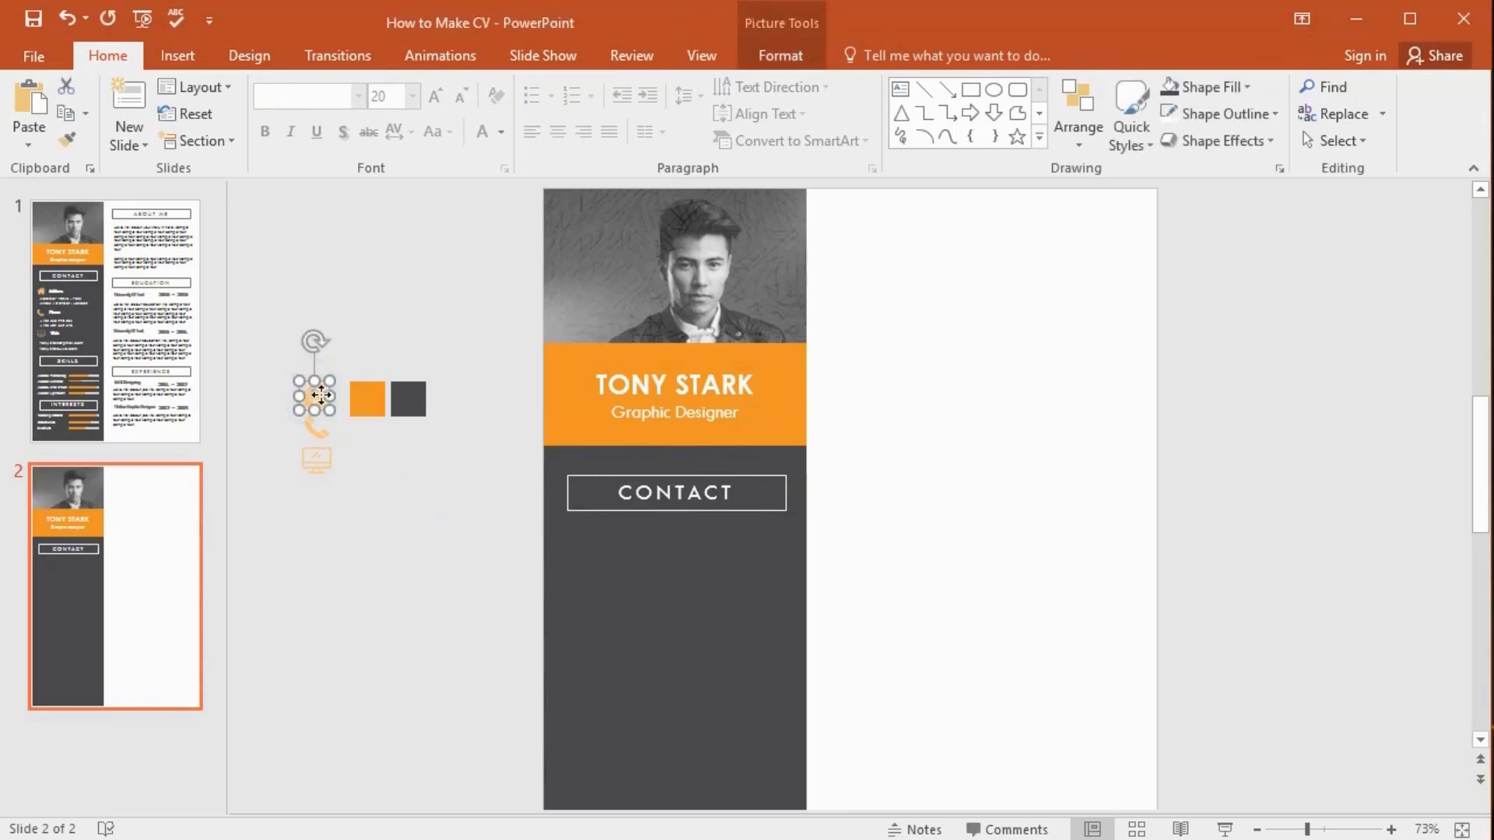
left_click_drag(309, 397, 676, 584)
left_click(901, 89)
type("Add")
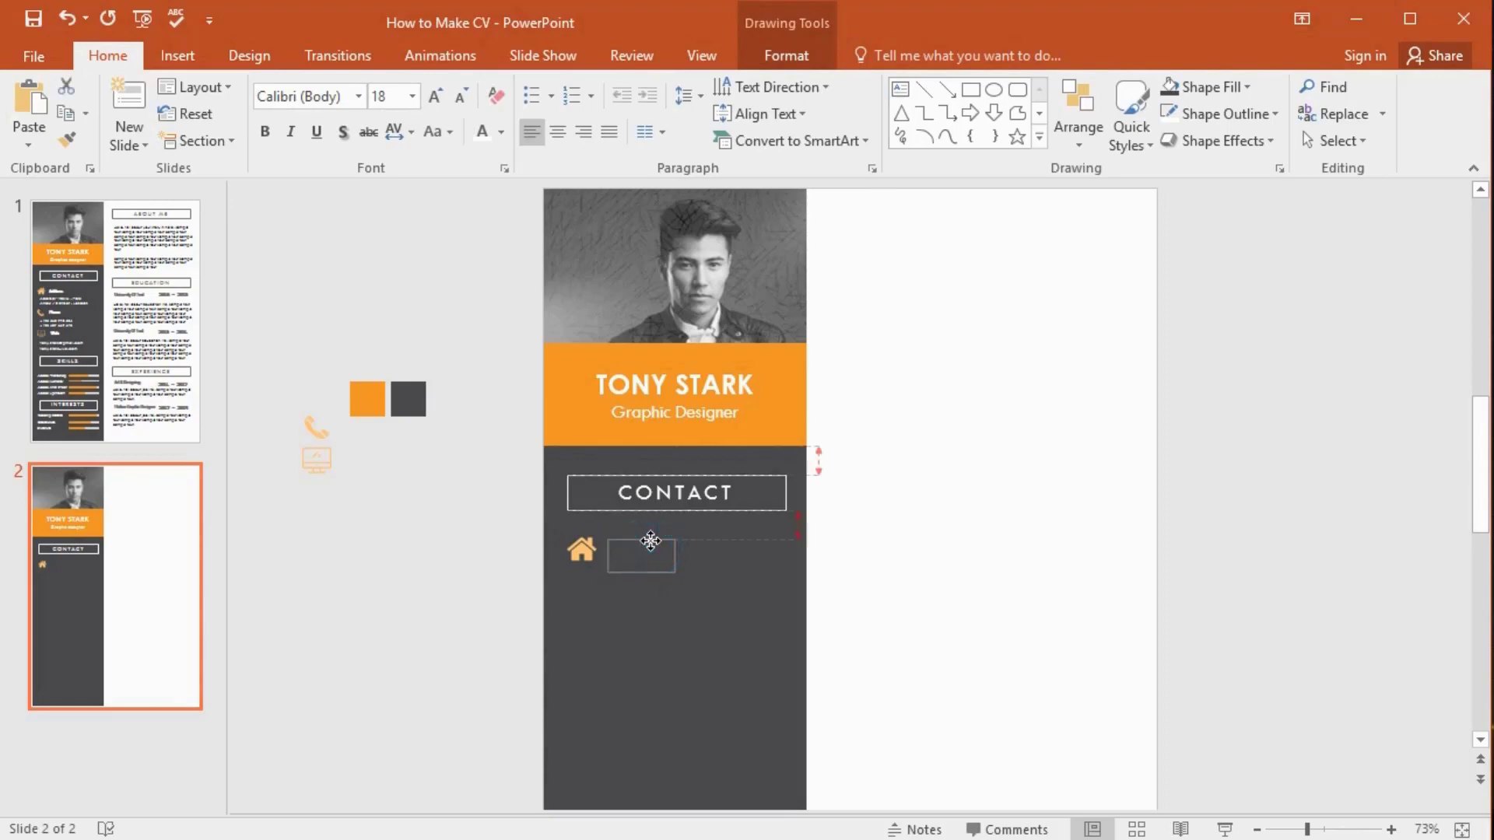
type("ress")
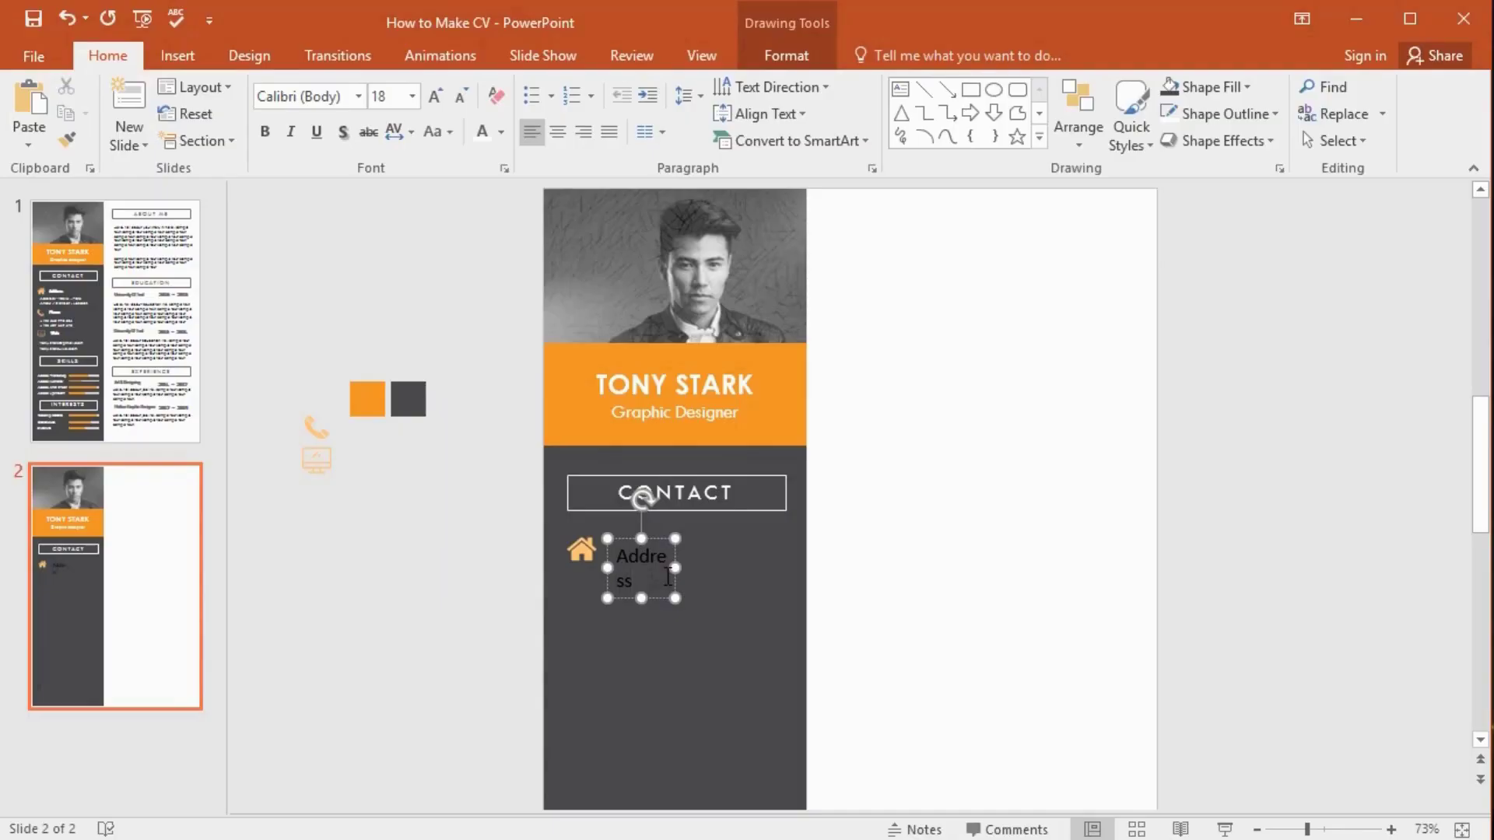
left_click_drag(688, 566, 695, 566)
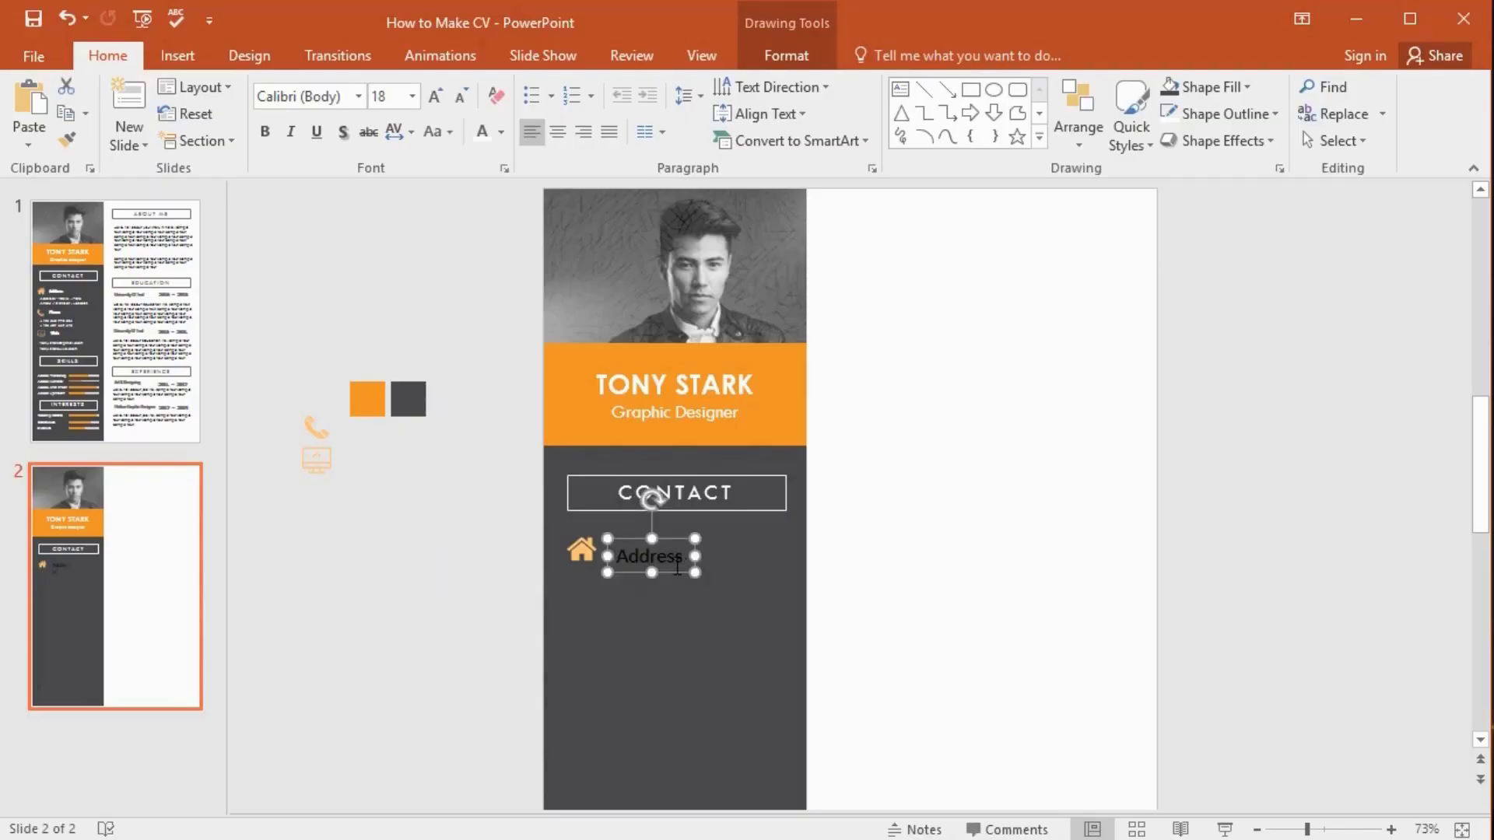
- Style the Address label as white Raleway Light, size 12, kept on one line
double_click(668, 558)
left_click(482, 136)
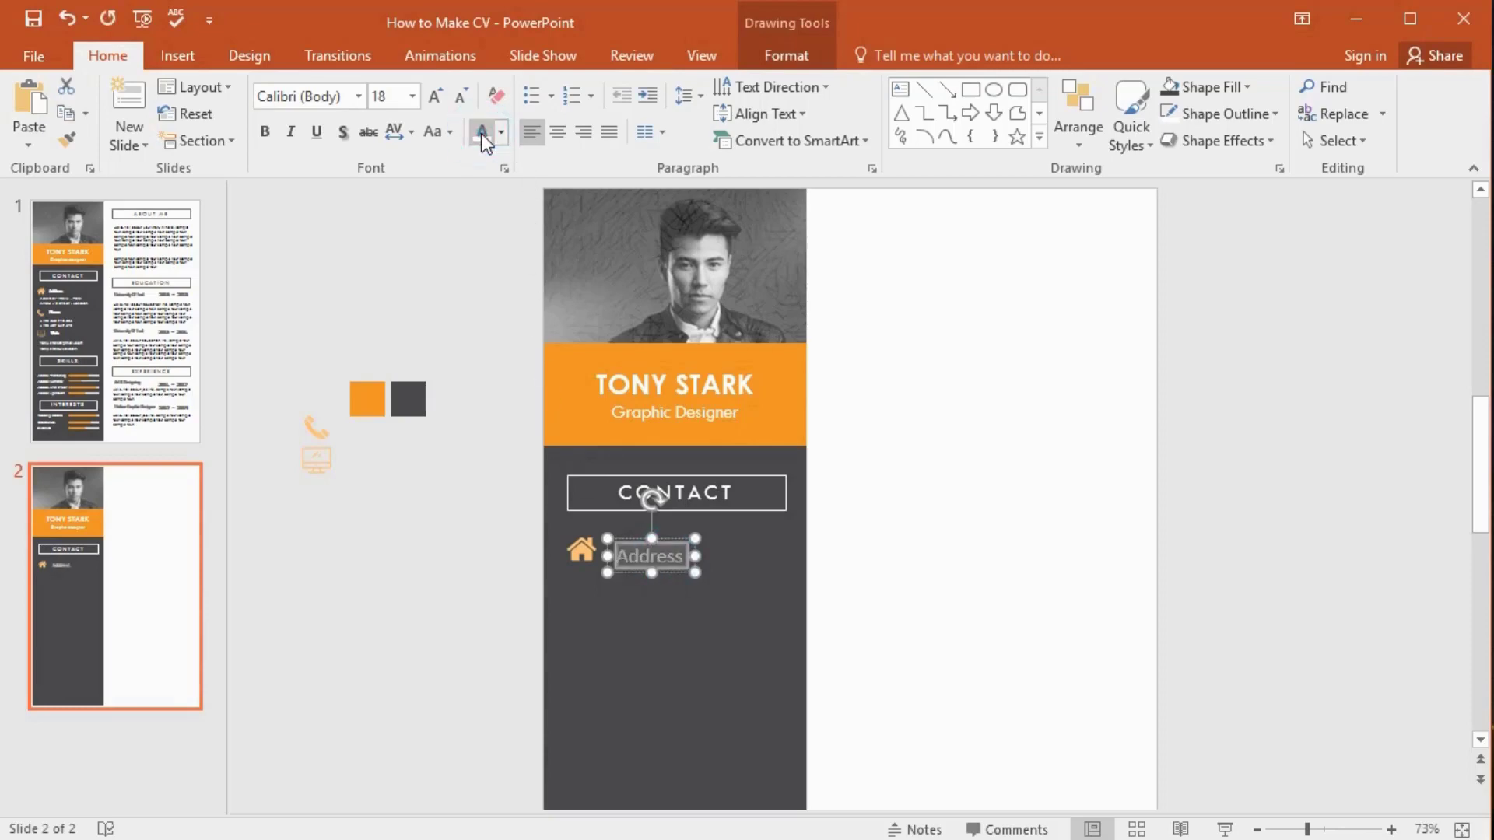
left_click(327, 95)
type("Raleway Light")
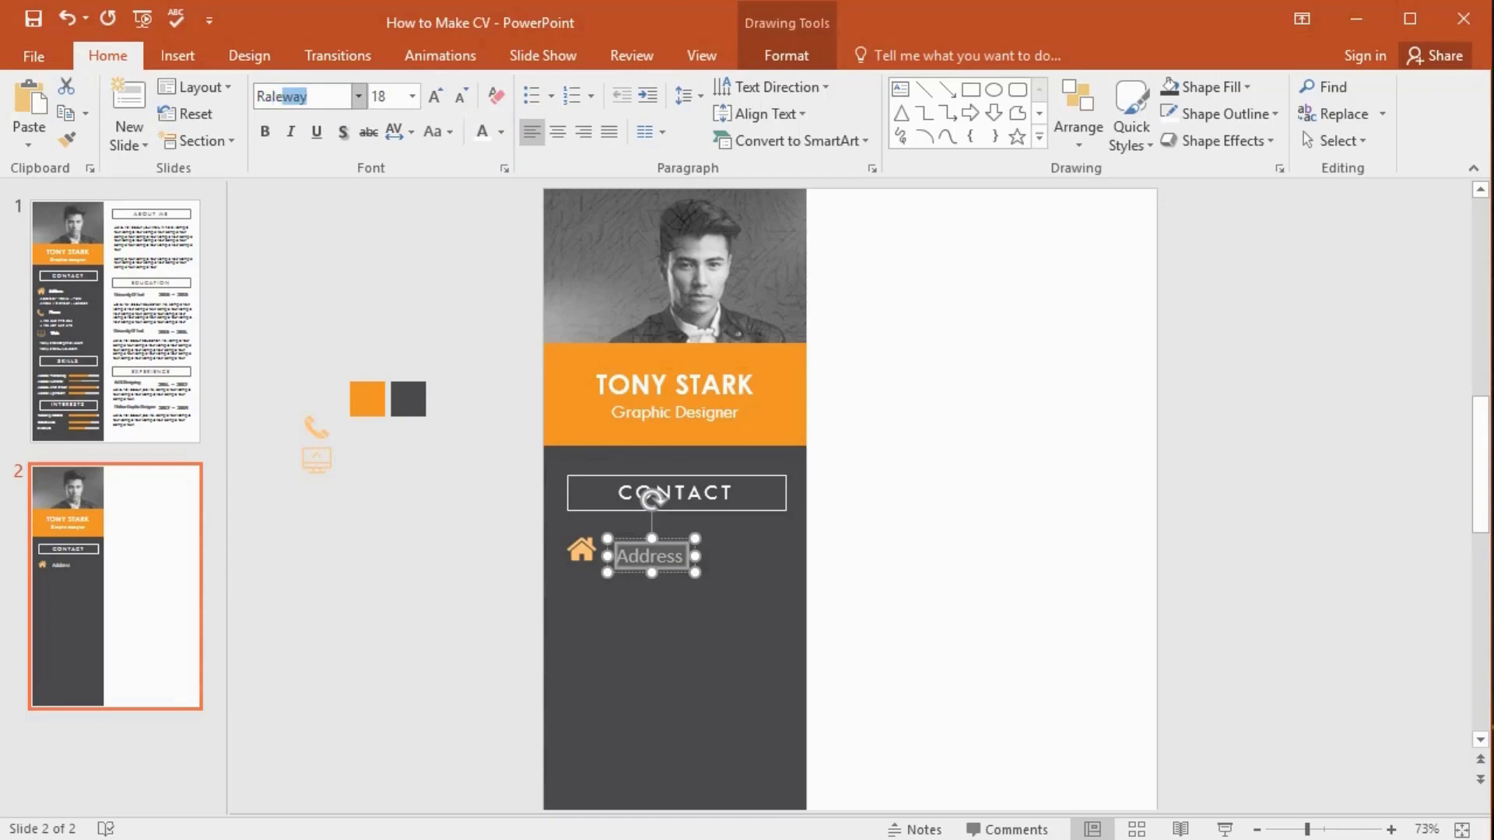
key("Return")
left_click_drag(695, 568, 710, 568)
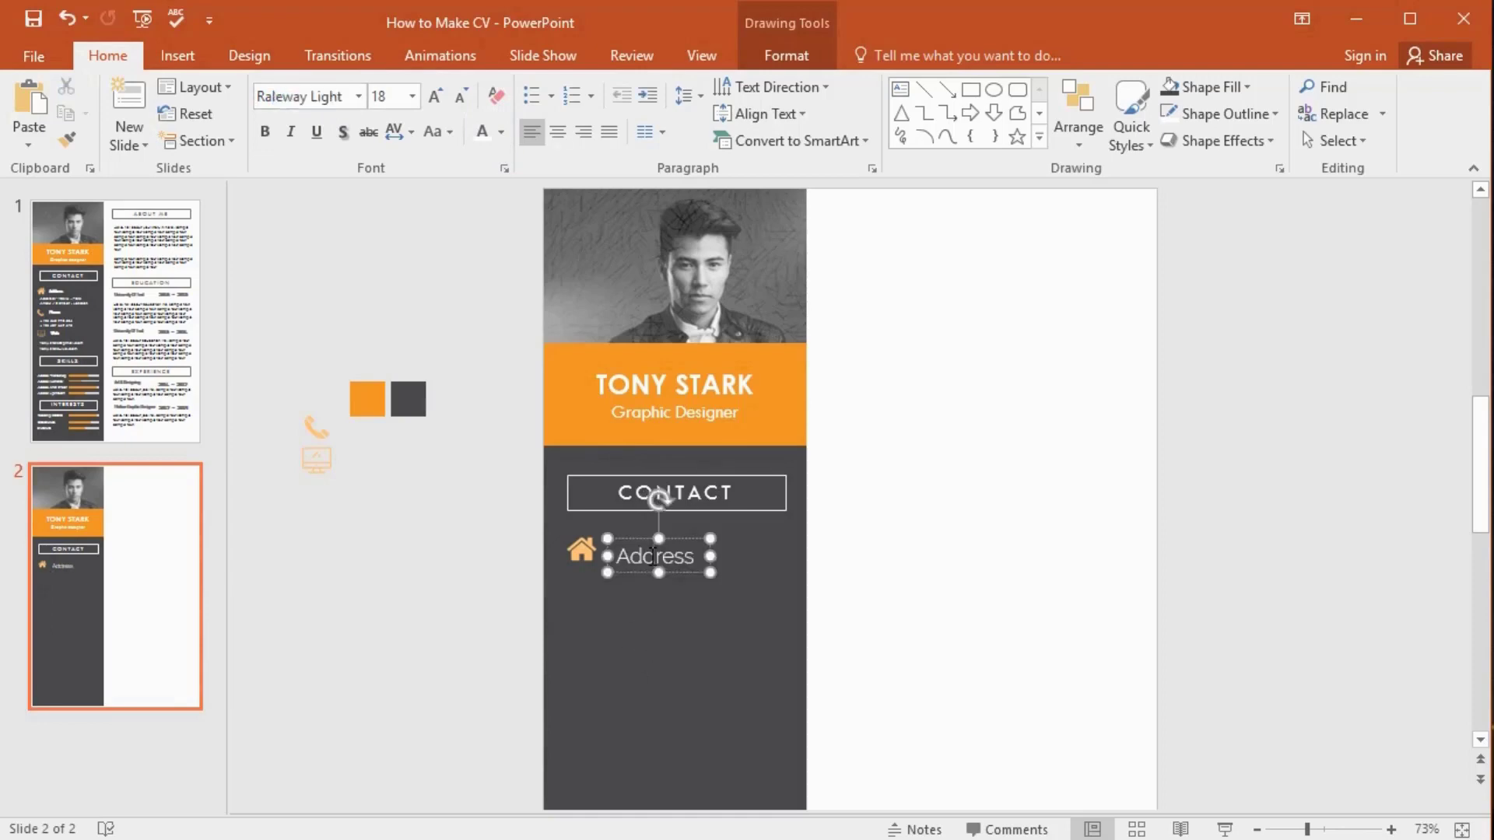
left_click(411, 96)
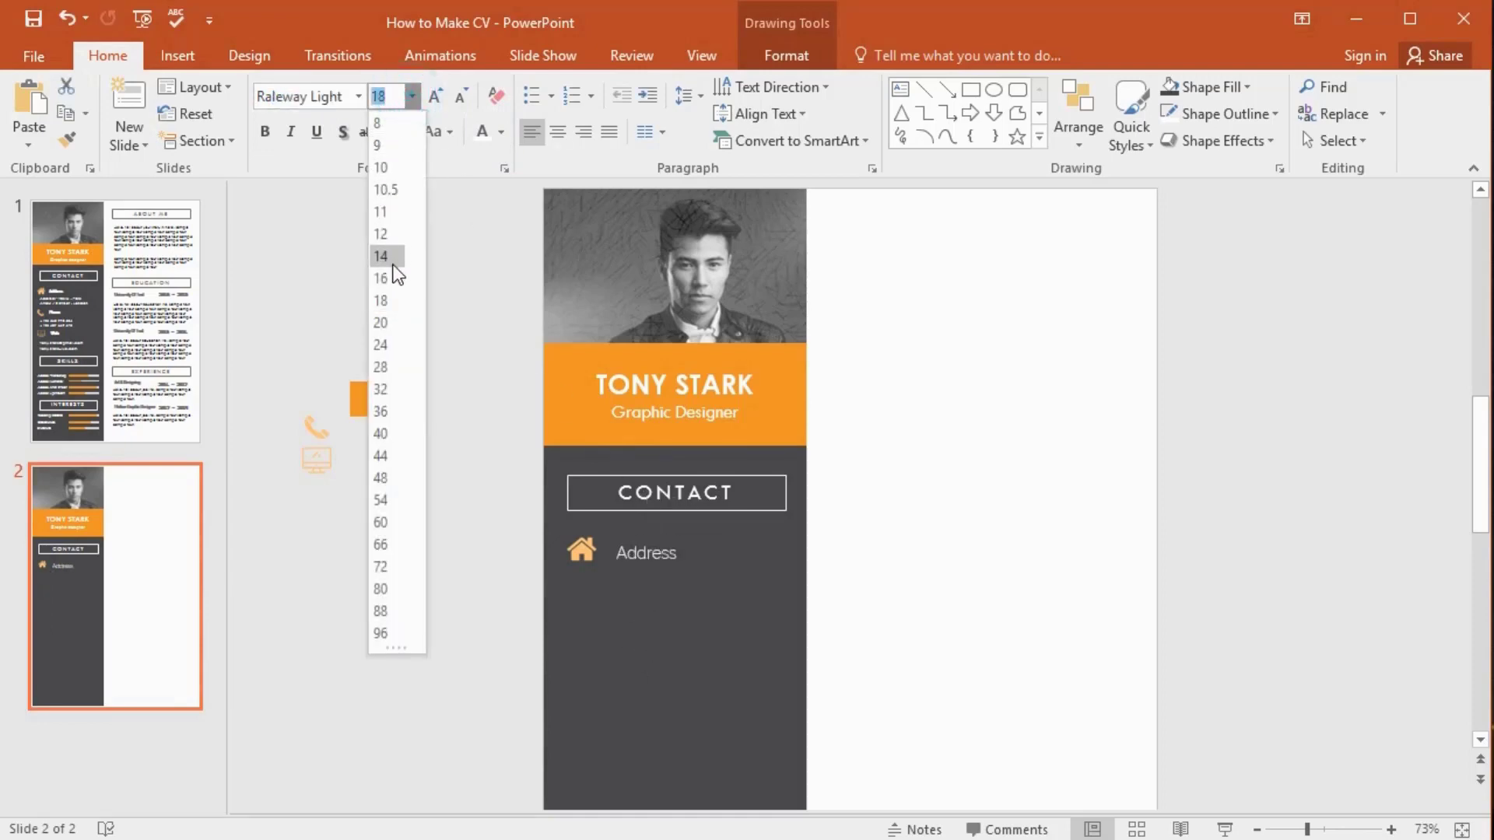
left_click(386, 241)
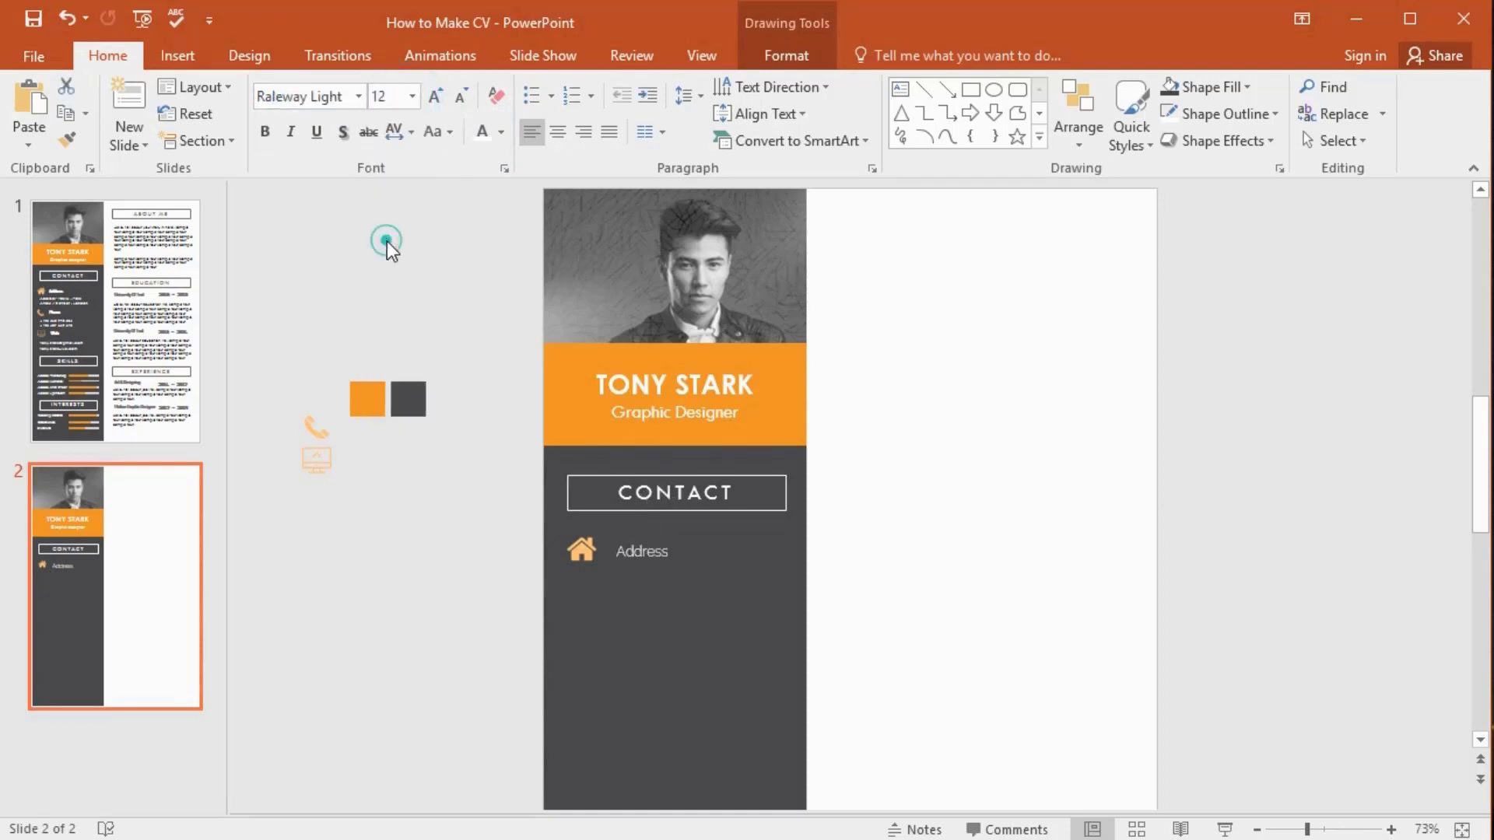
left_click(515, 553)
left_click_drag(607, 587, 611, 590)
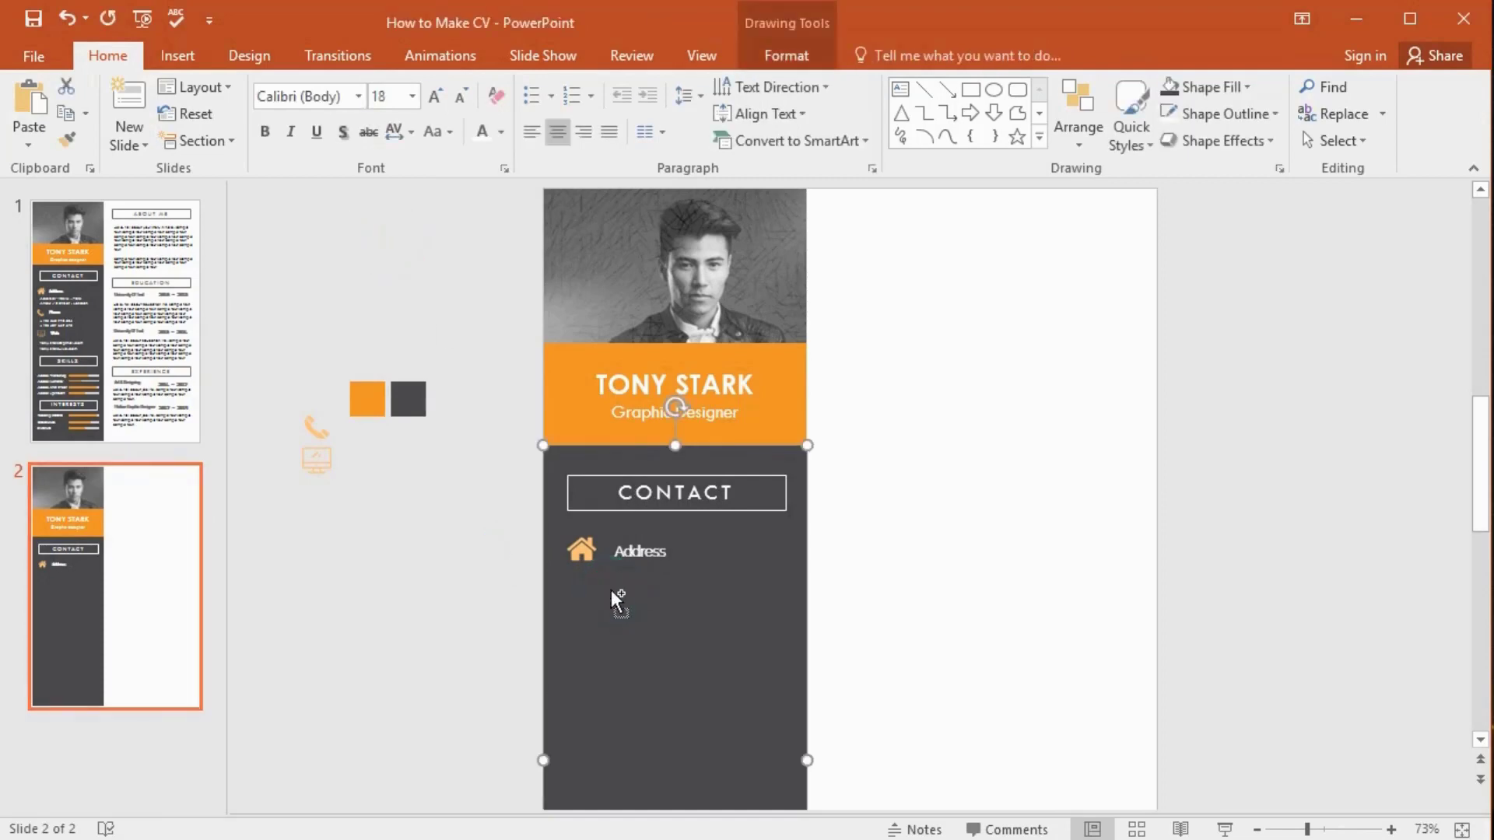
- Paste the two-line street address under the Address label and place the phone icon below it
type("Address :123/Mr Park Arrow ,12 Street , London")
left_click(680, 537)
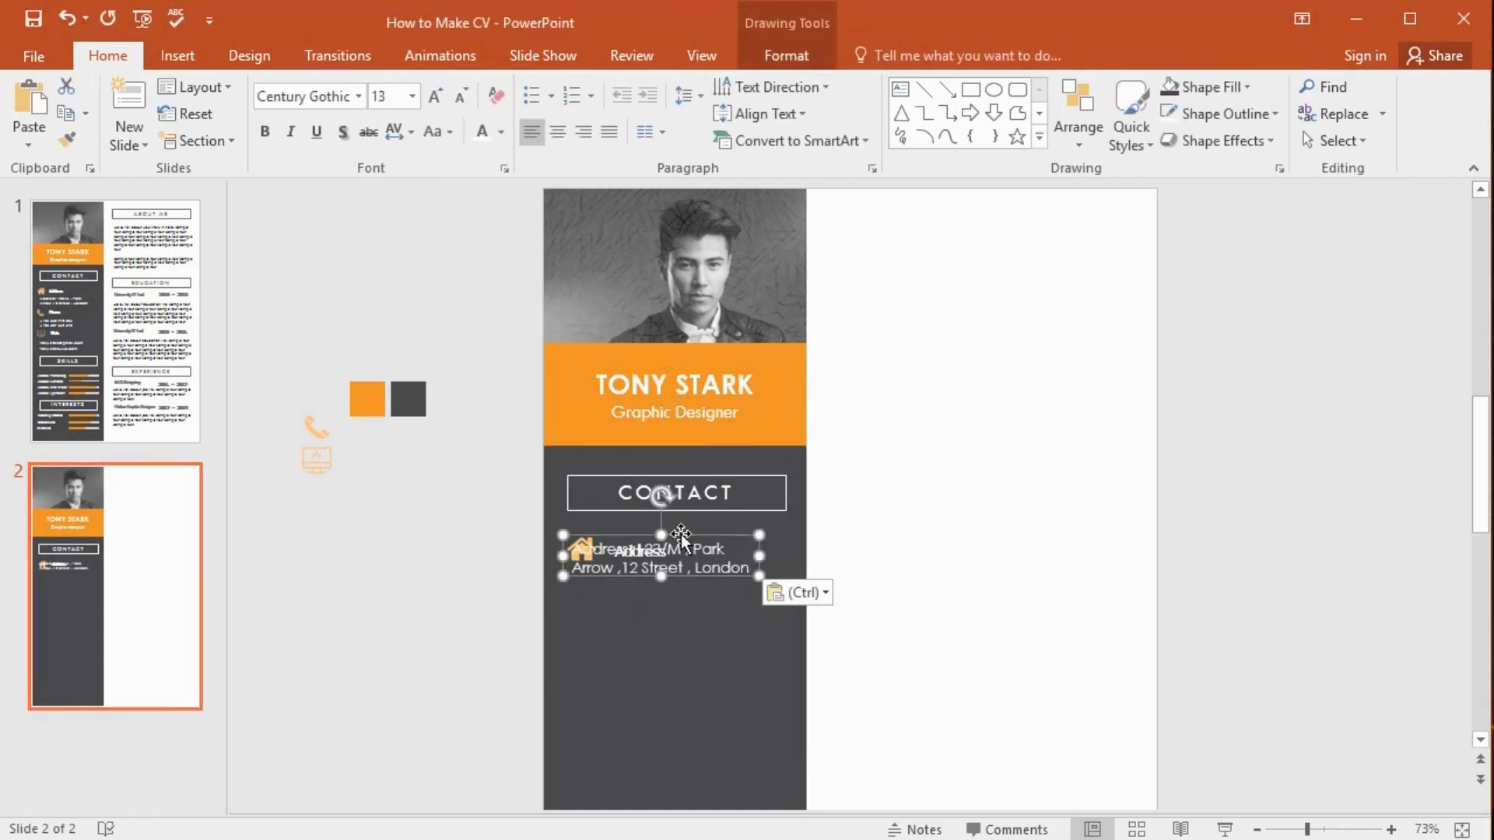
mouse_move(687, 557)
left_mouse_down()
mouse_move(685, 610)
mouse_move(679, 564)
left_mouse_up()
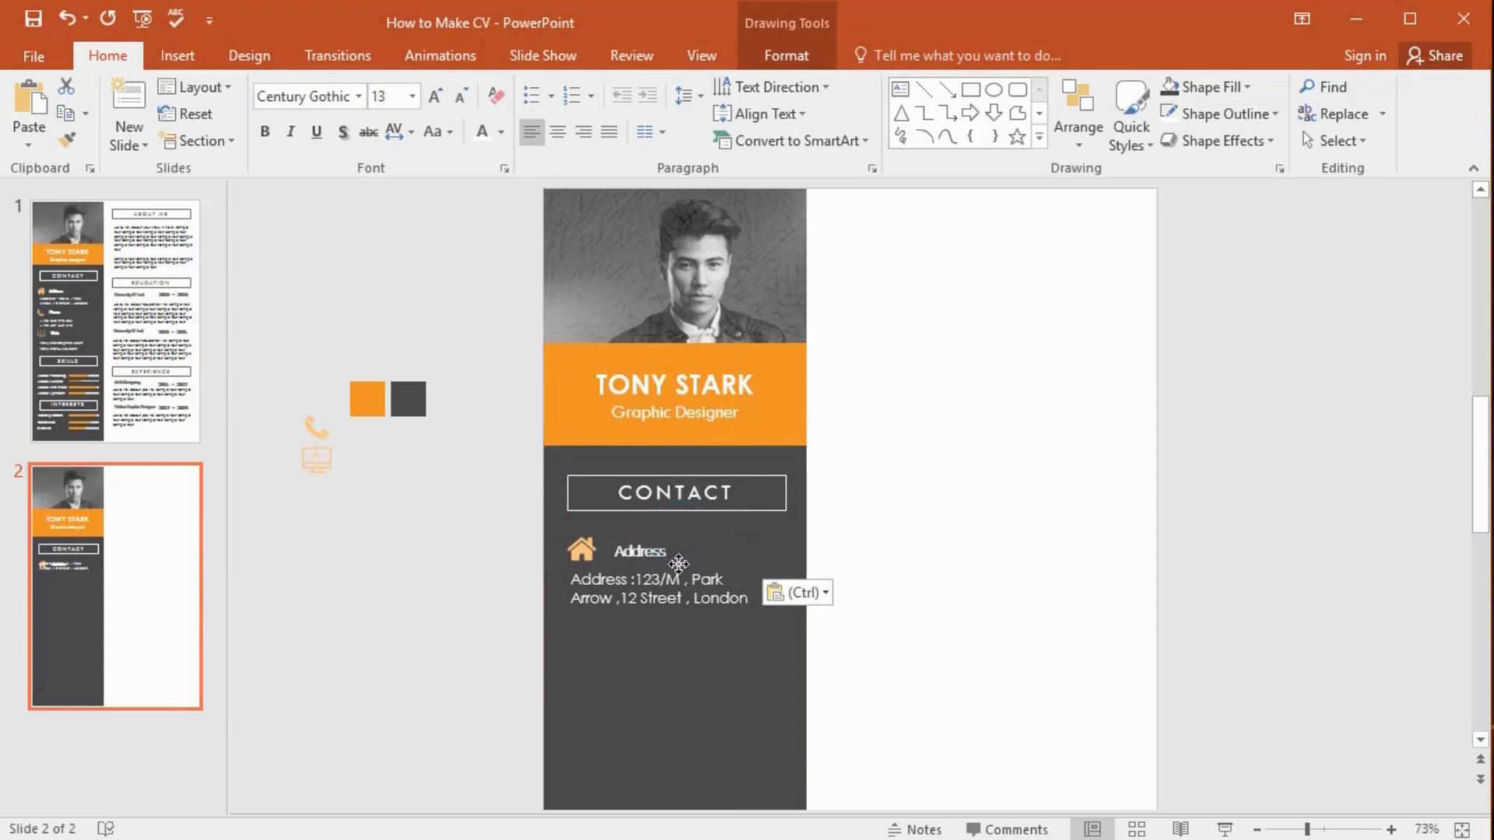
left_click_drag(315, 428, 579, 635)
- Duplicate the Address label as a 'Phone' heading by the phone icon, with two phone numbers beneath
left_click(639, 545)
key("ctrl+c")
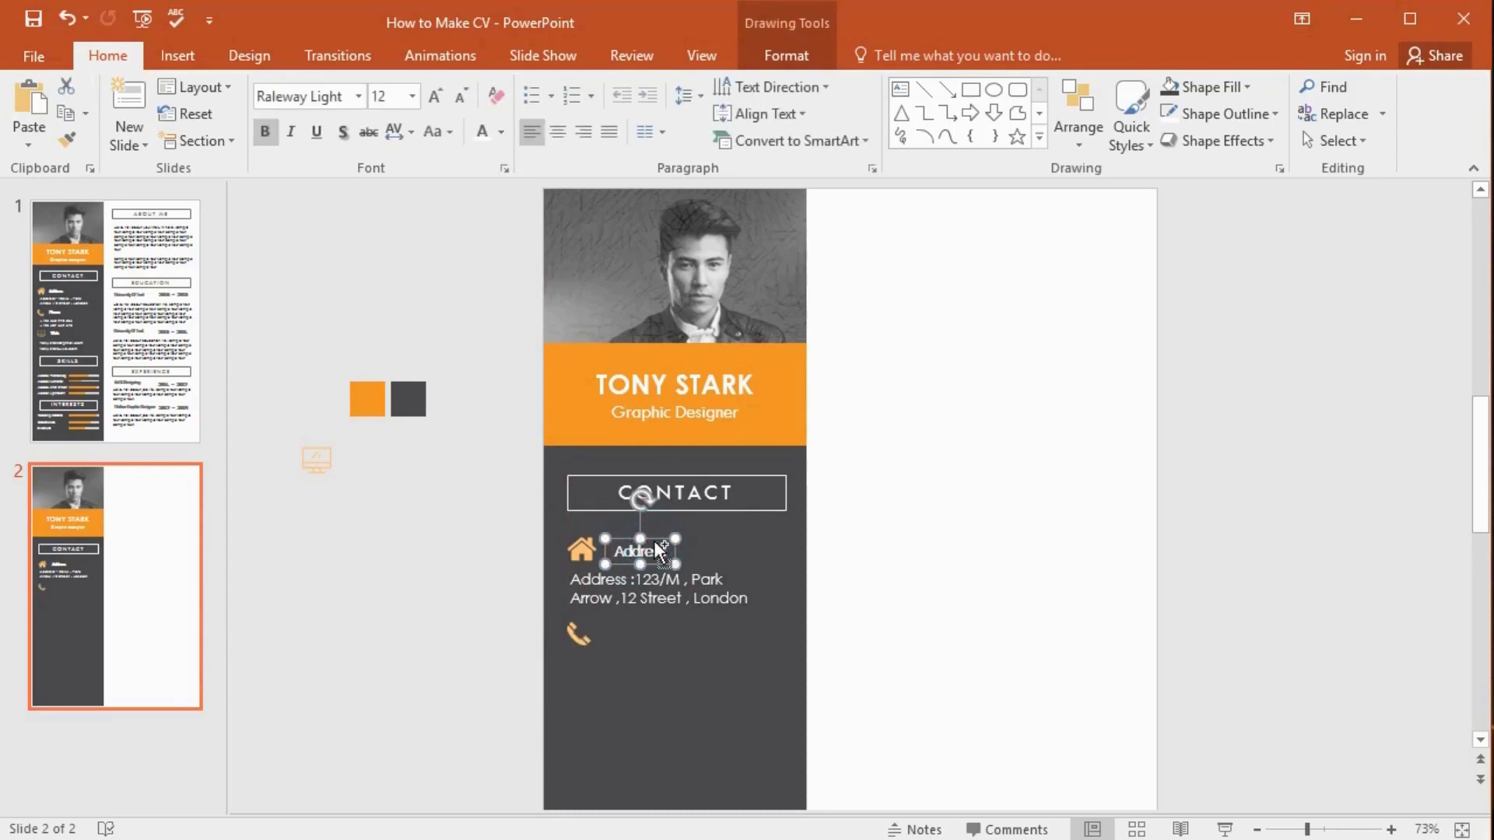
key("ctrl+v")
left_click_drag(670, 550, 648, 617)
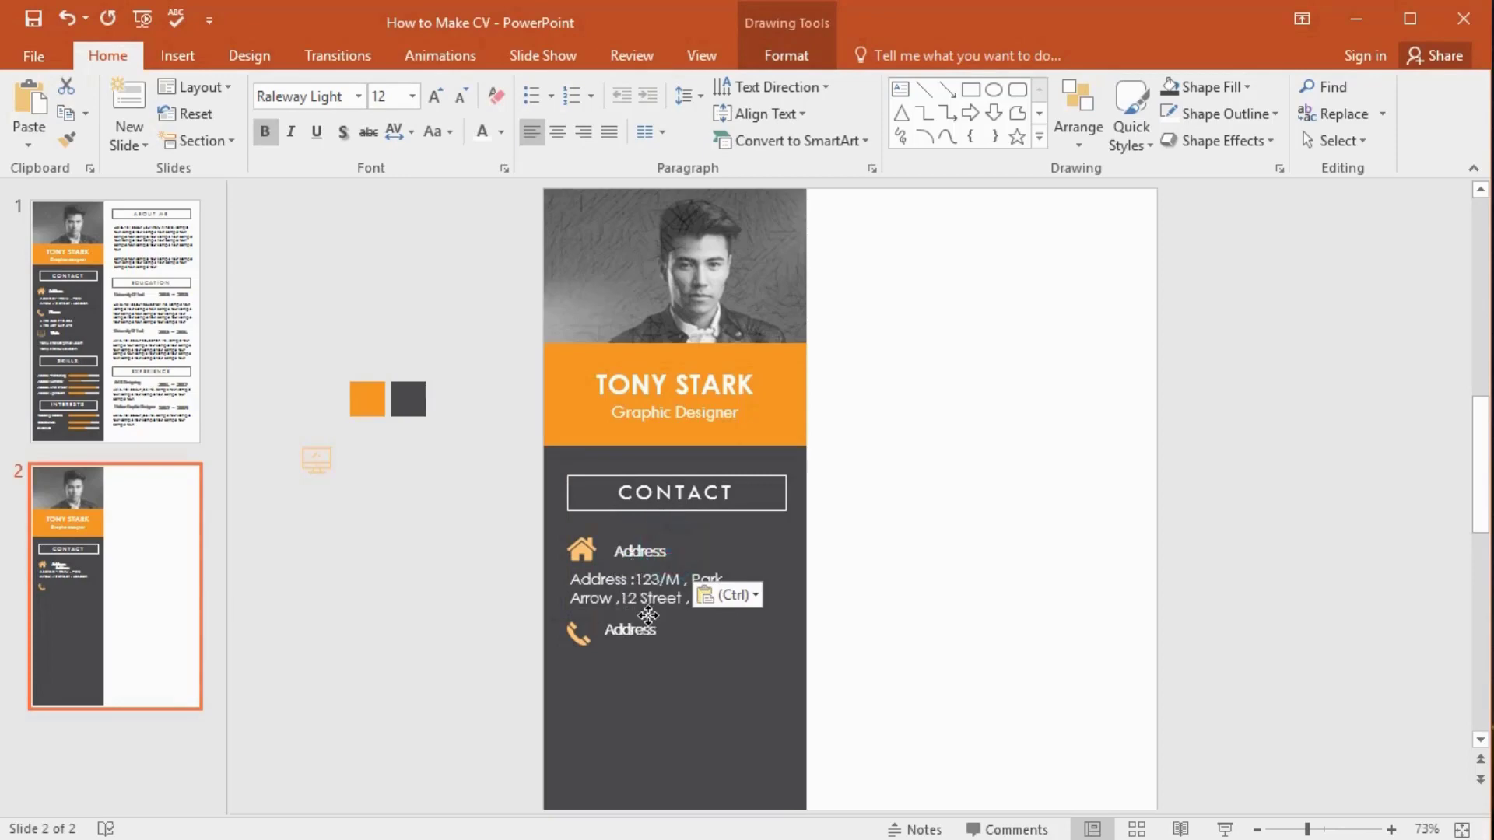
left_click(651, 620)
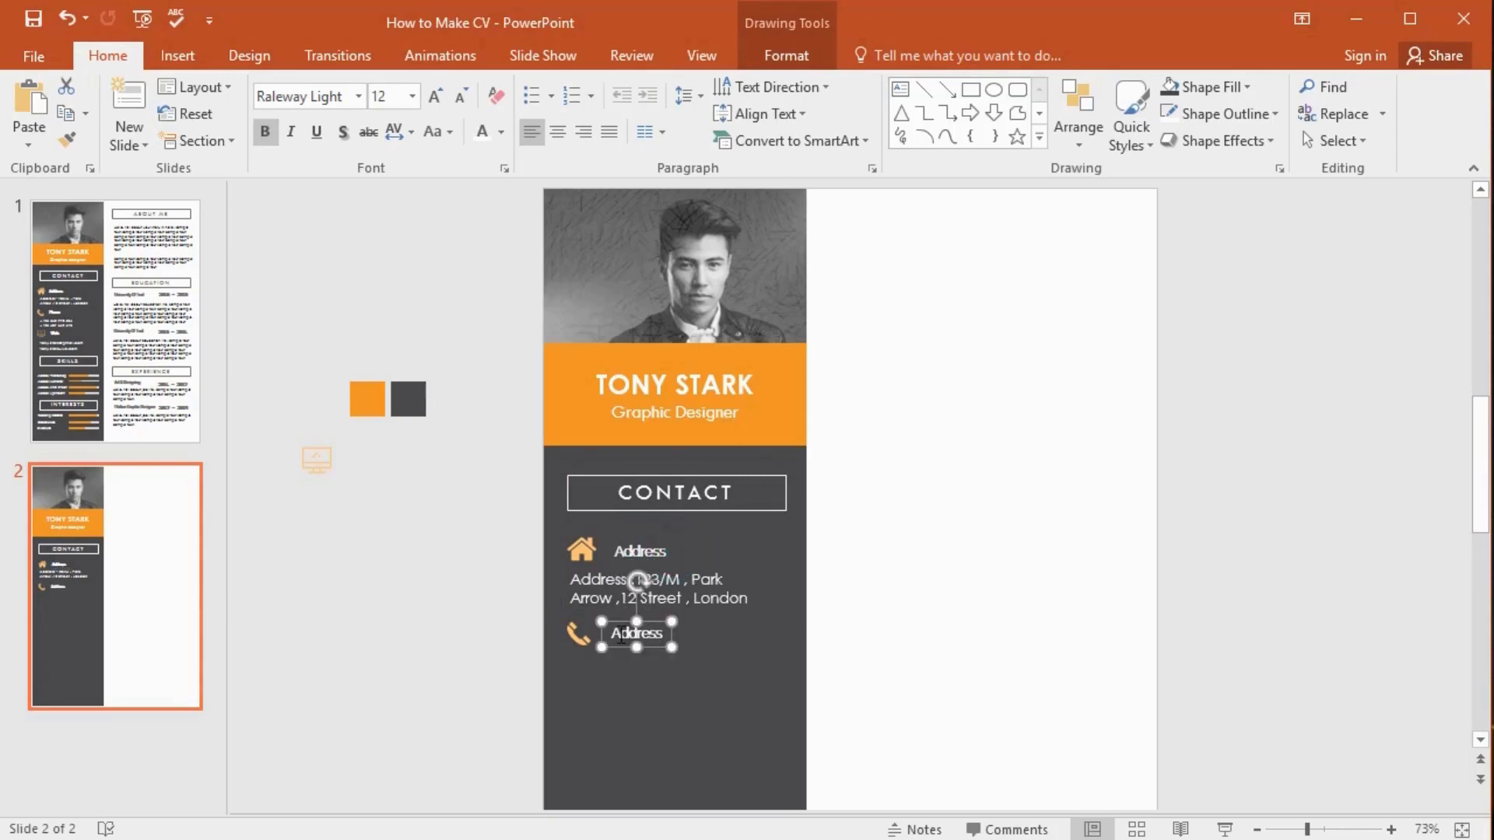
left_click_drag(610, 633, 663, 635)
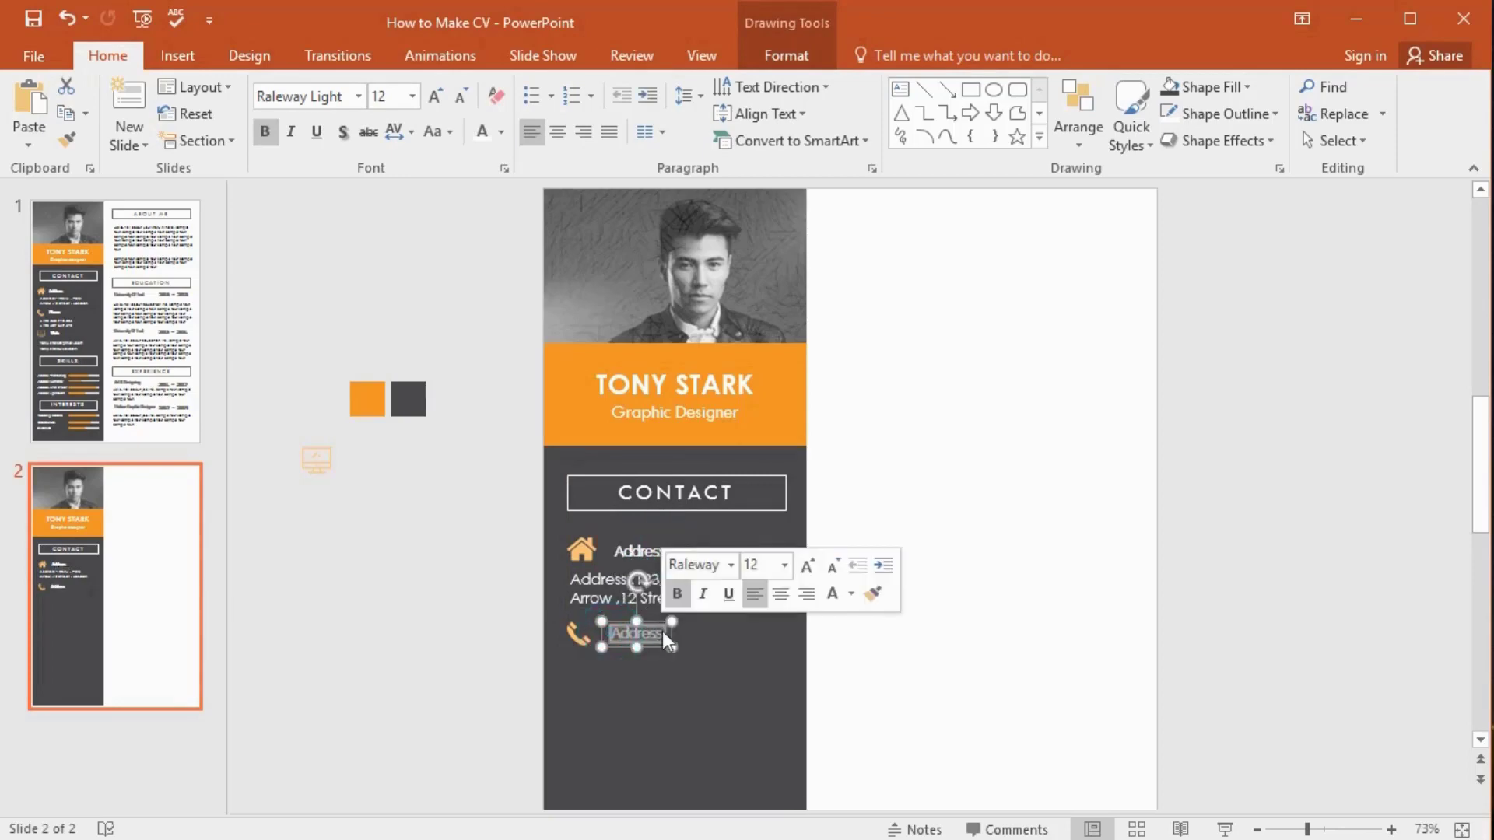
type("Pho")
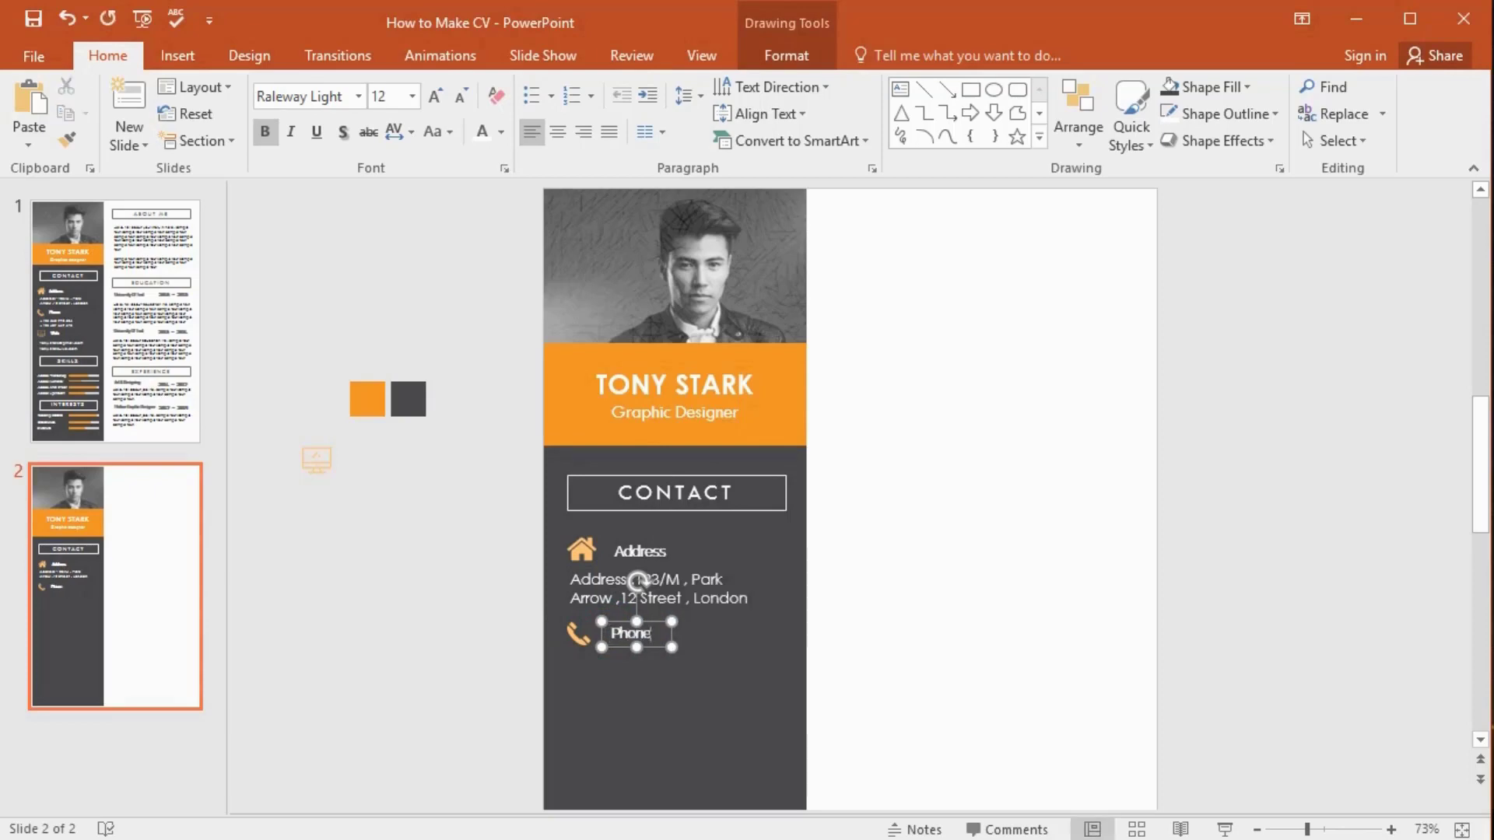
type("ne")
left_click(508, 670)
key("ctrl+v")
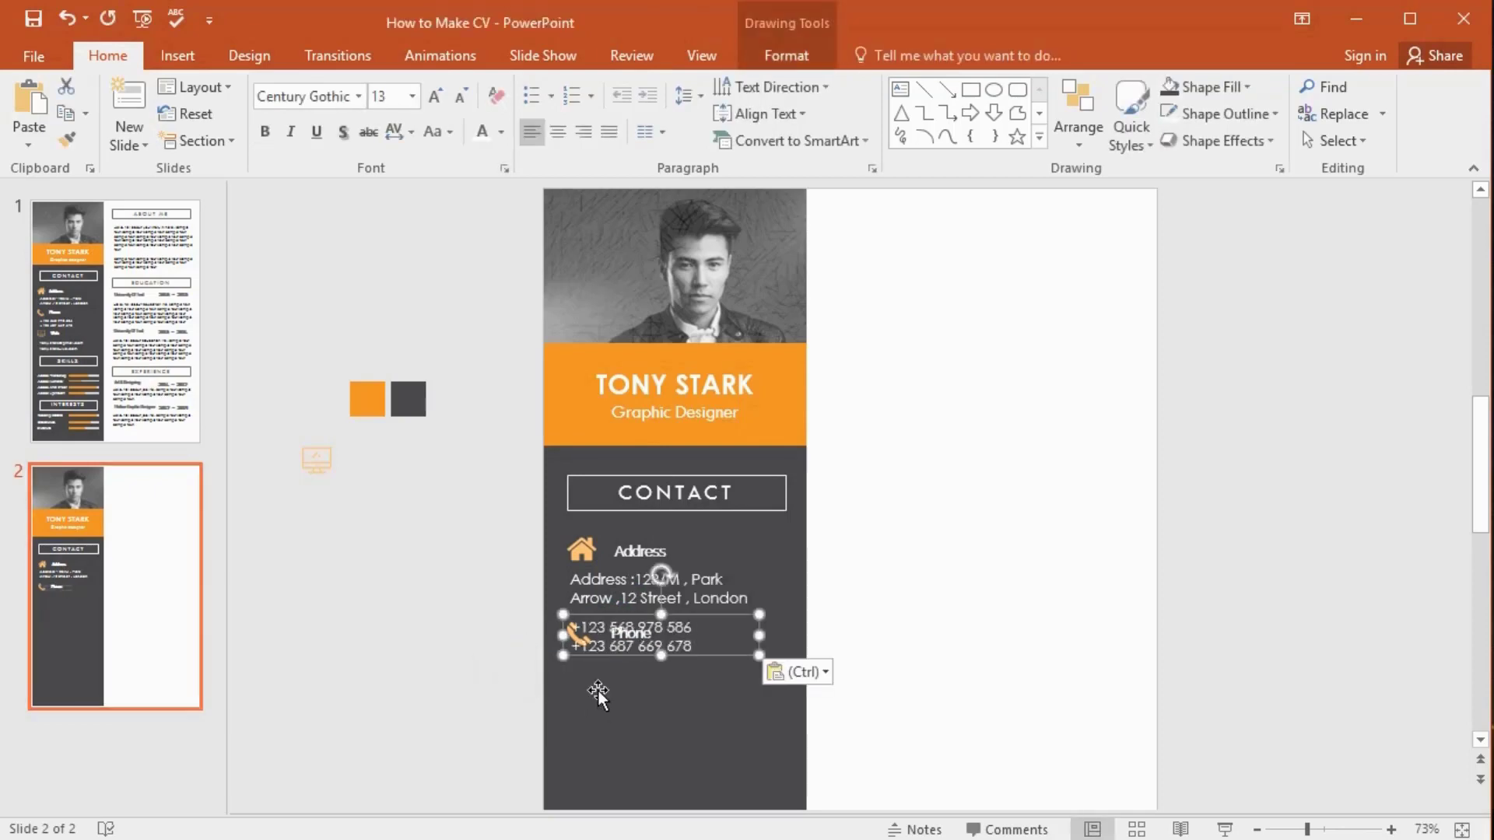
left_click_drag(710, 615, 712, 649)
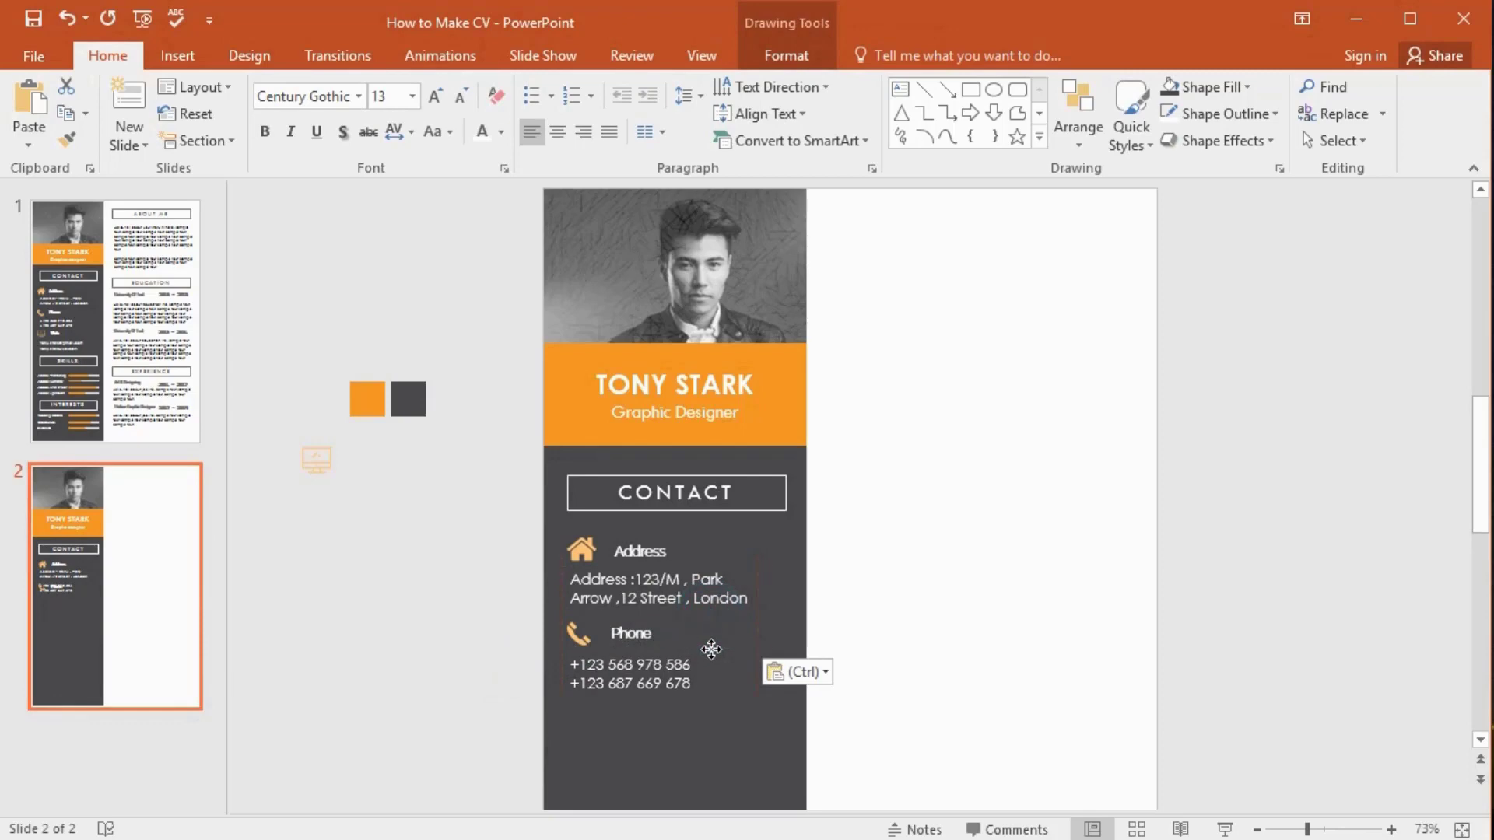
- Place the monitor icon below the phone numbers and paste the two e-mail lines under it
left_click_drag(315, 459, 578, 723)
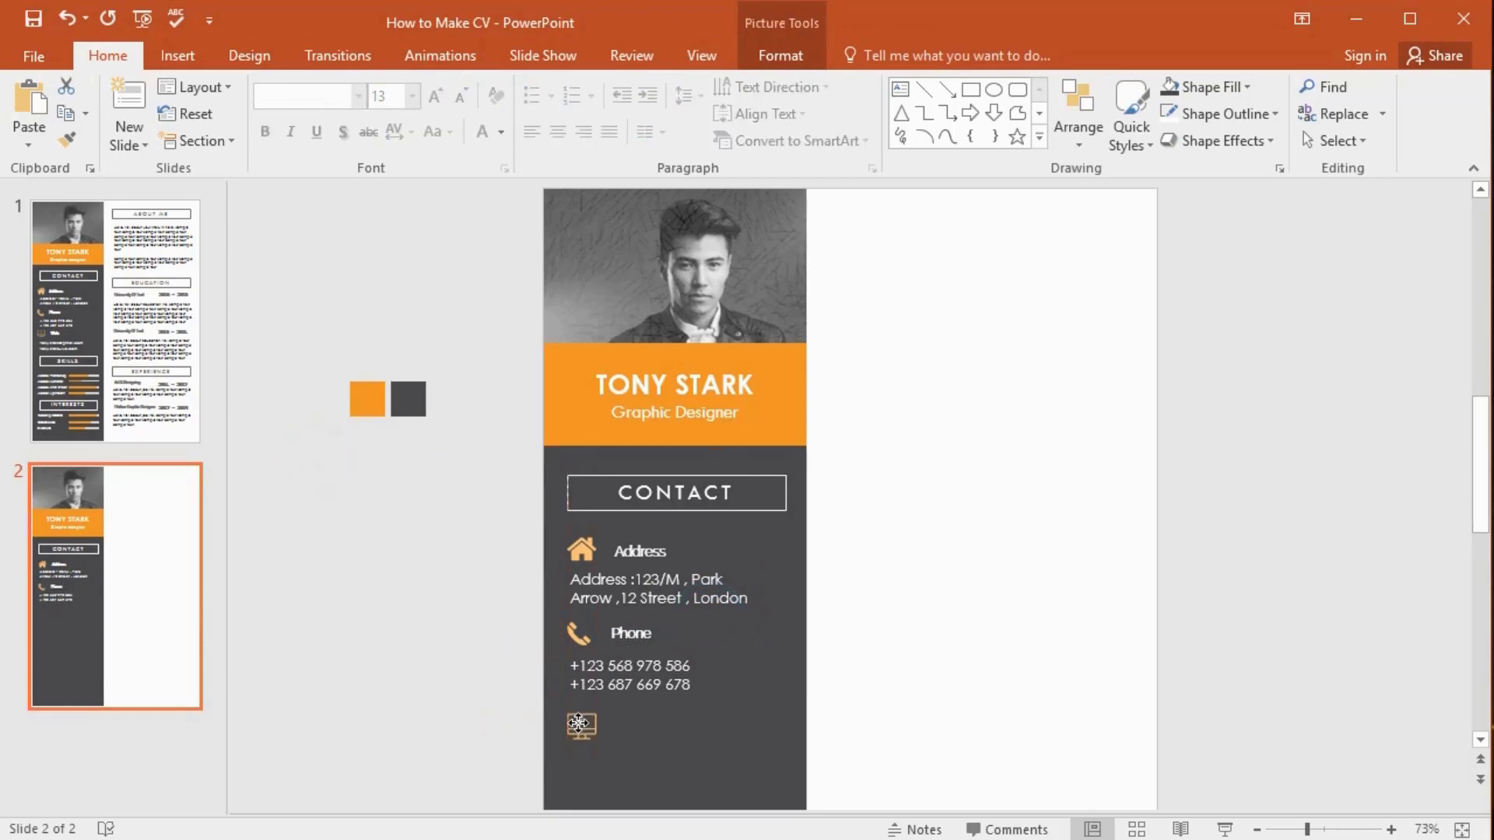
left_click(596, 695)
scroll(597, 693, "down", 1)
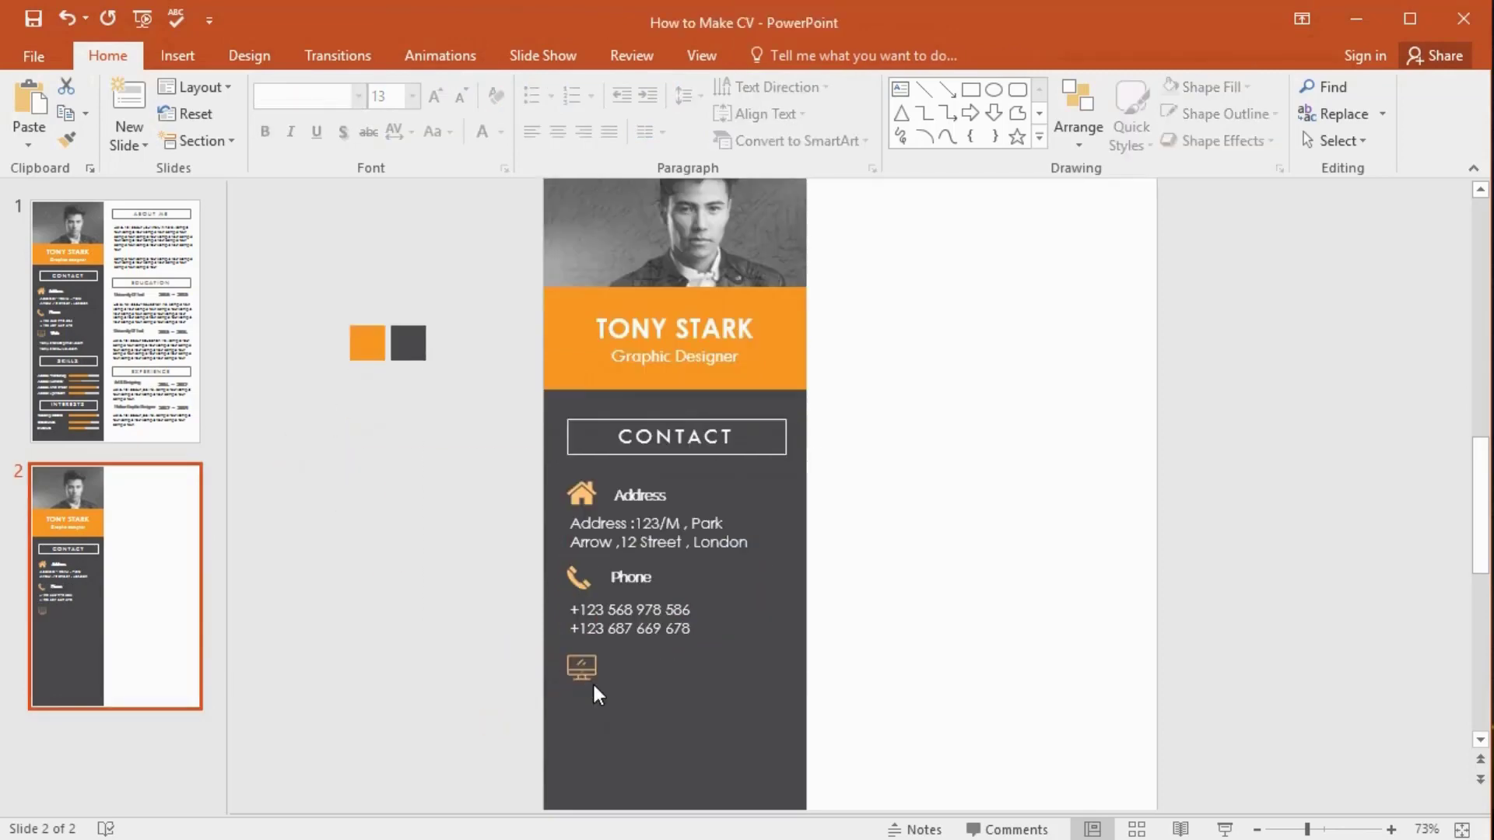
key("ctrl+v")
left_click_drag(636, 646, 638, 686)
- Duplicate the Phone heading, place it beside the monitor icon and retype it as 'Web'
left_click(652, 566)
key("ctrl+c")
key("ctrl+v")
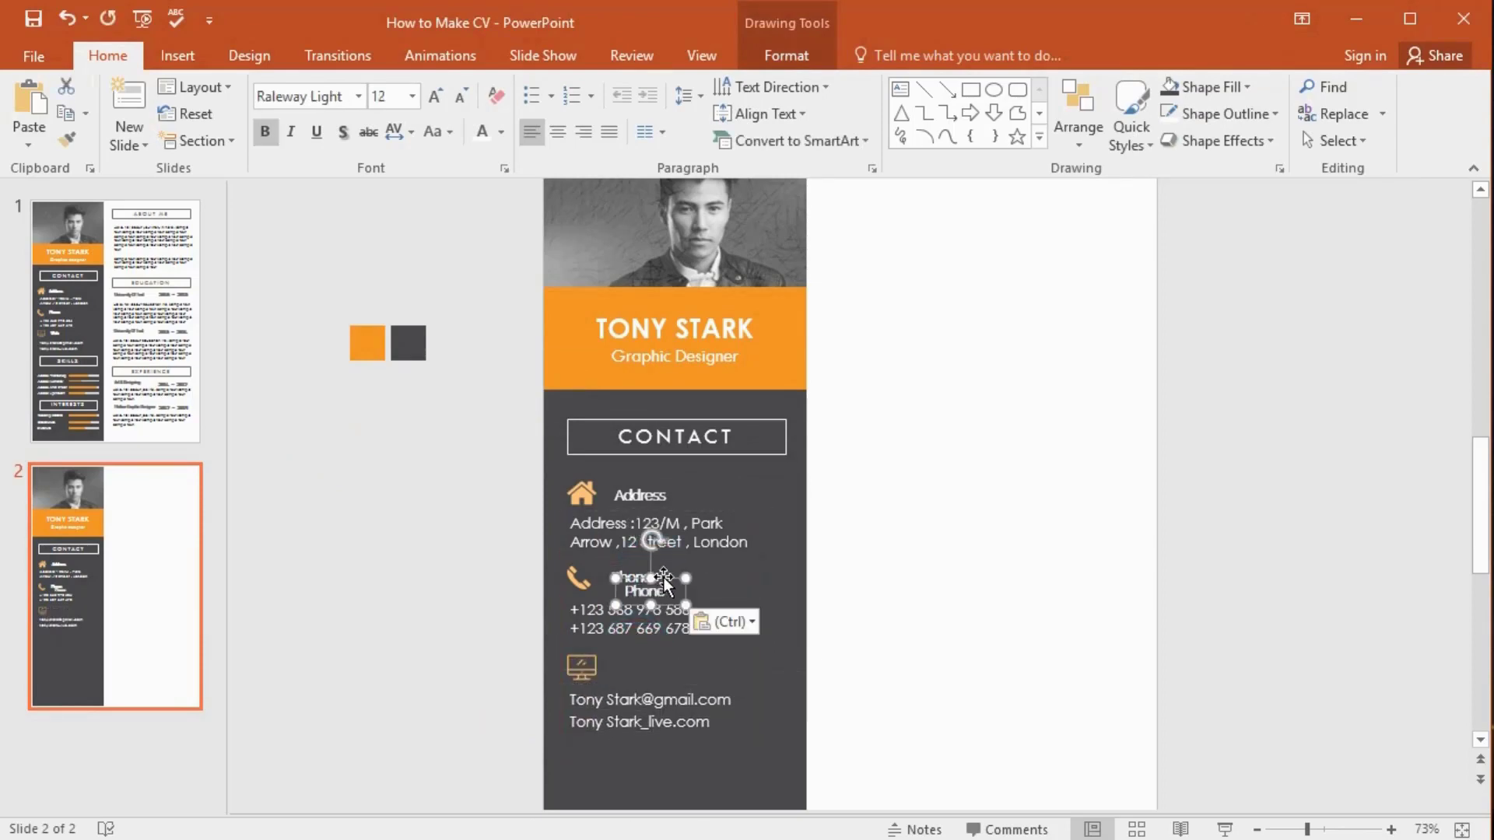
left_click_drag(665, 578, 655, 666)
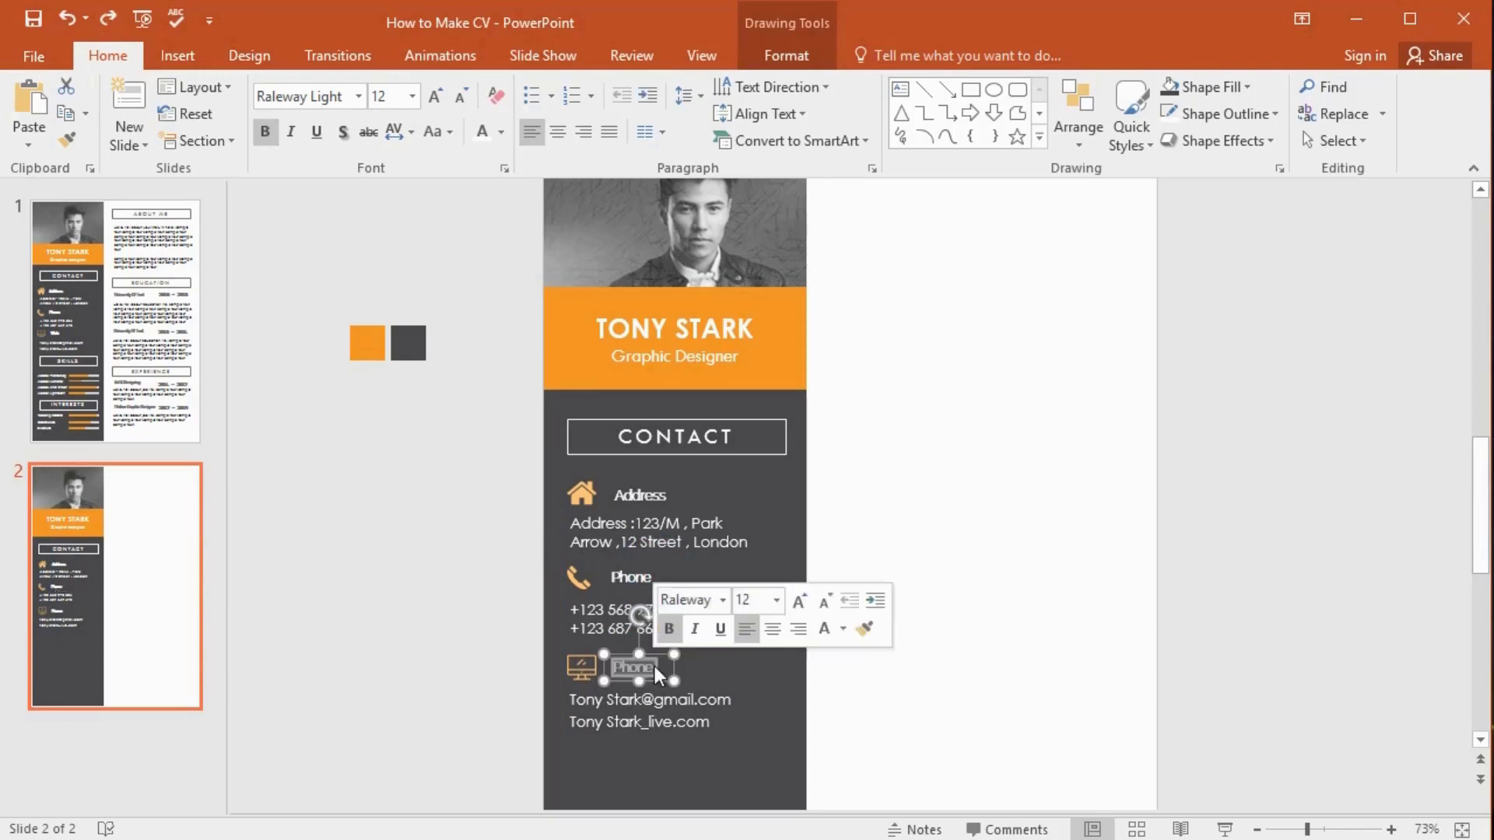
type("Web")
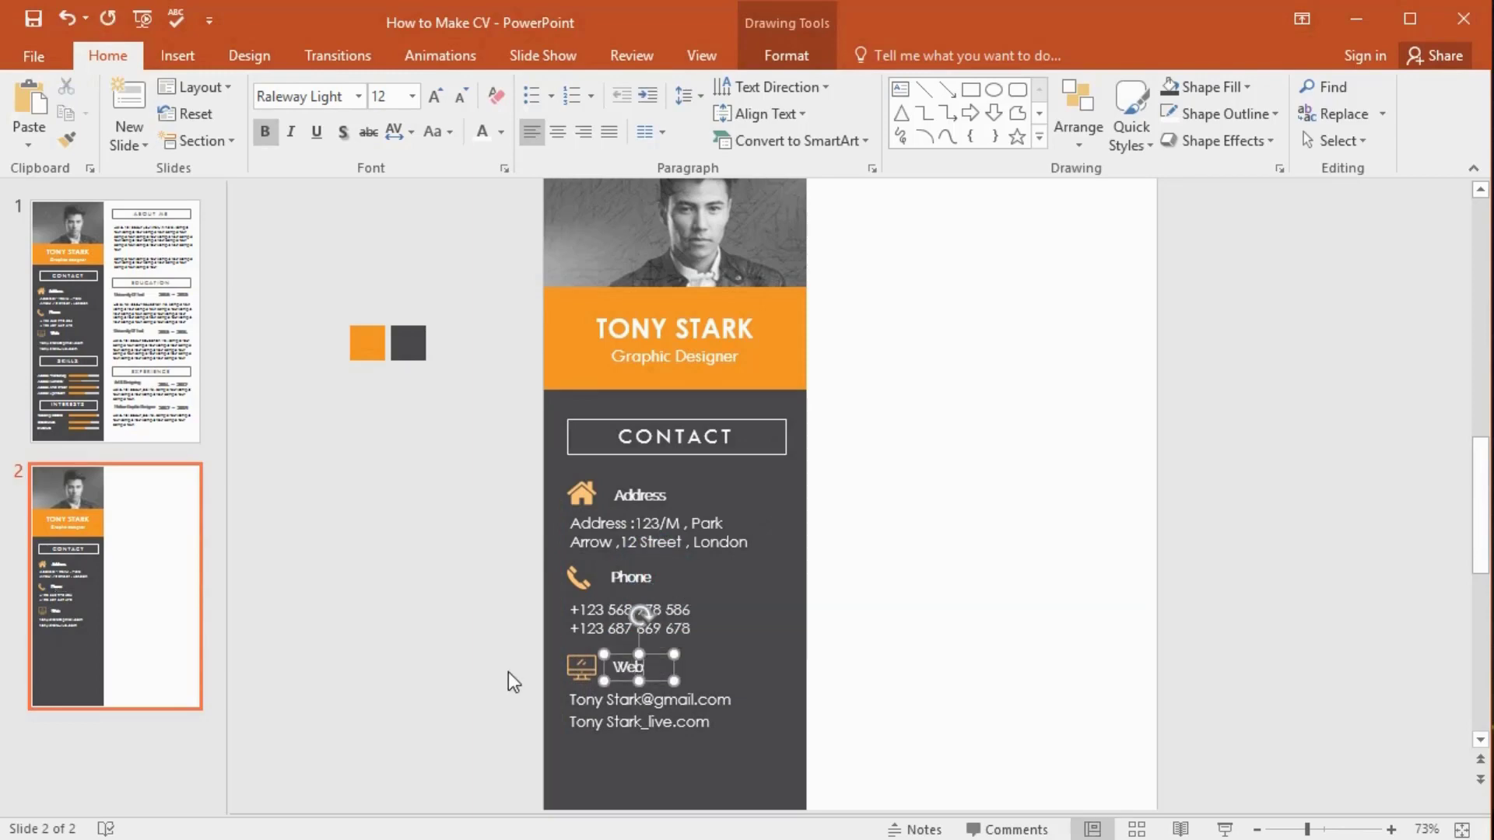
left_click(507, 671)
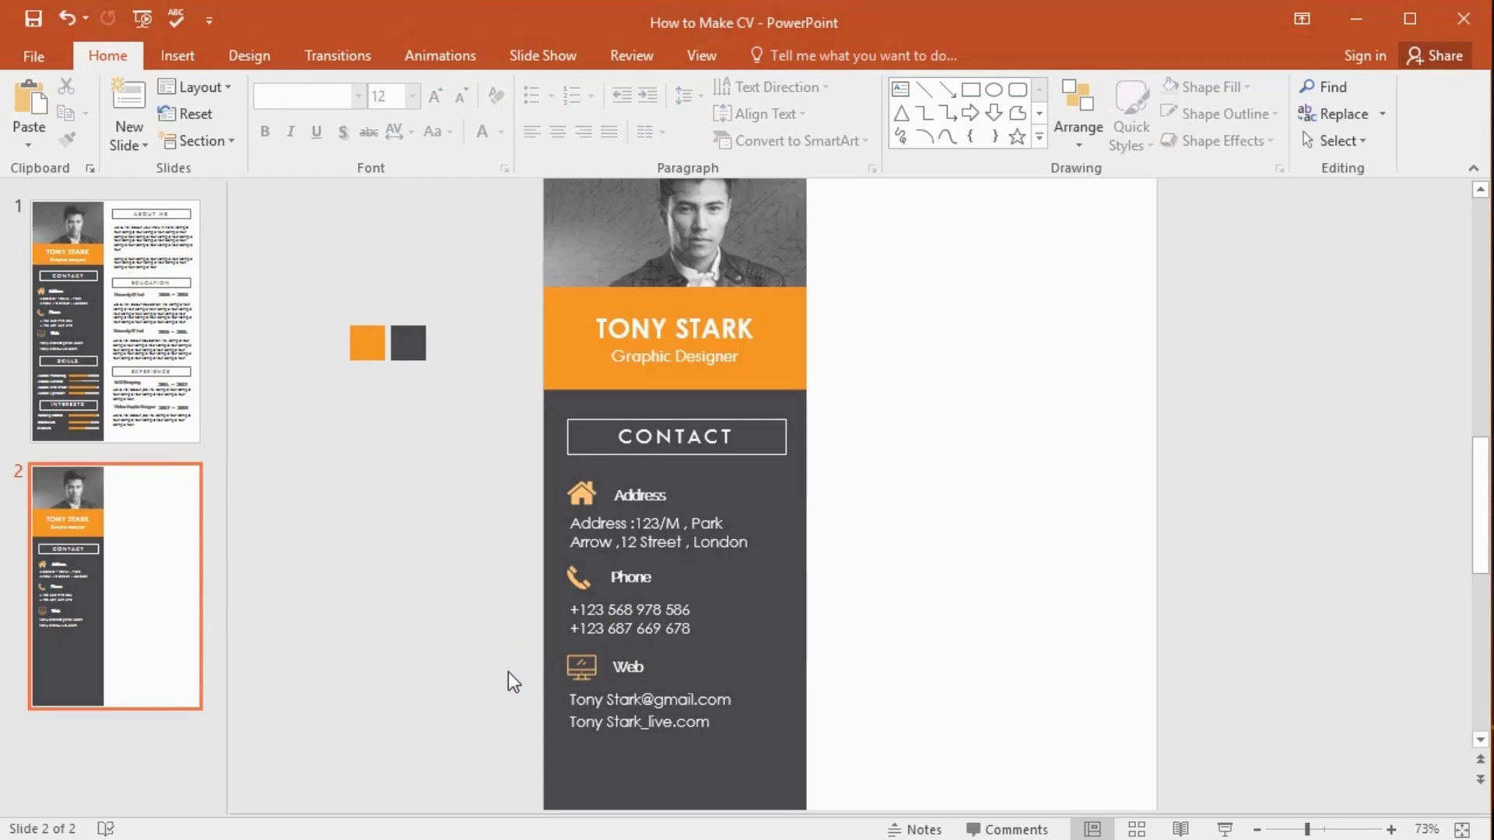
- Copy the CONTACT heading box below the Web e-mail lines and change its text to 'SKILLS'
left_click(773, 455)
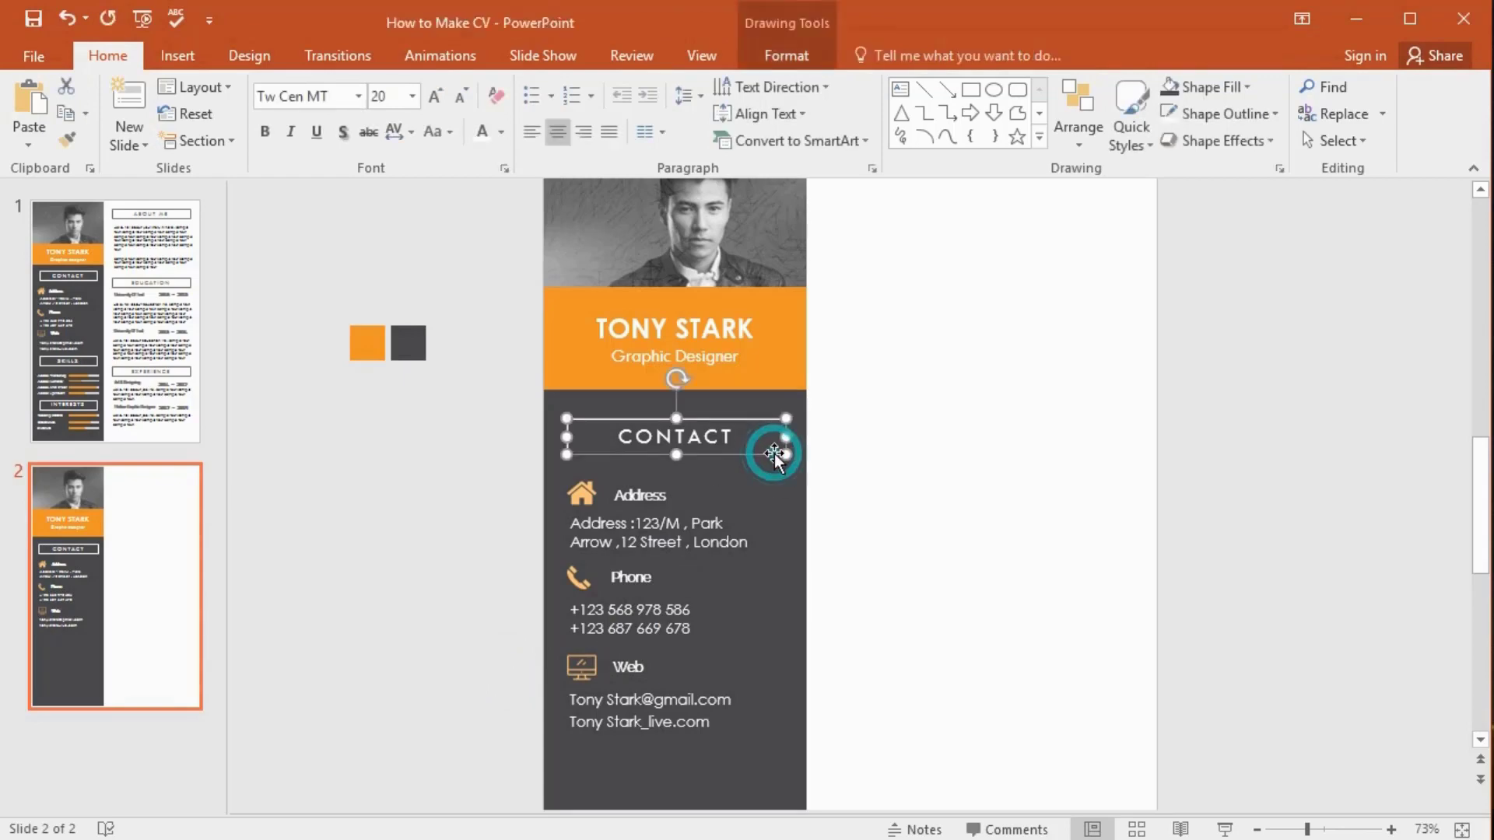
key("ctrl+c")
key("ctrl+v")
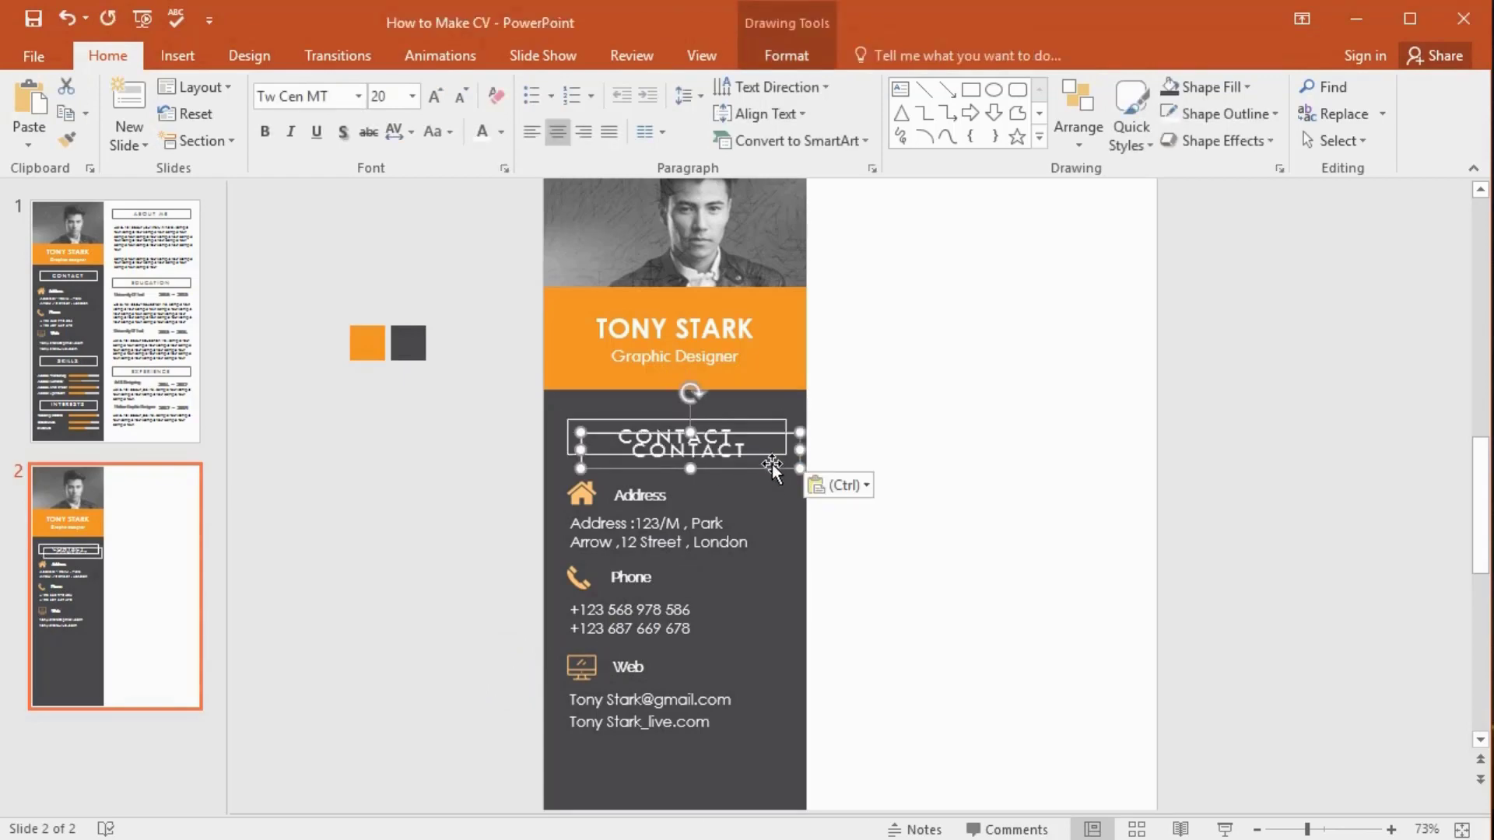
left_click_drag(773, 471, 765, 778)
double_click(647, 764)
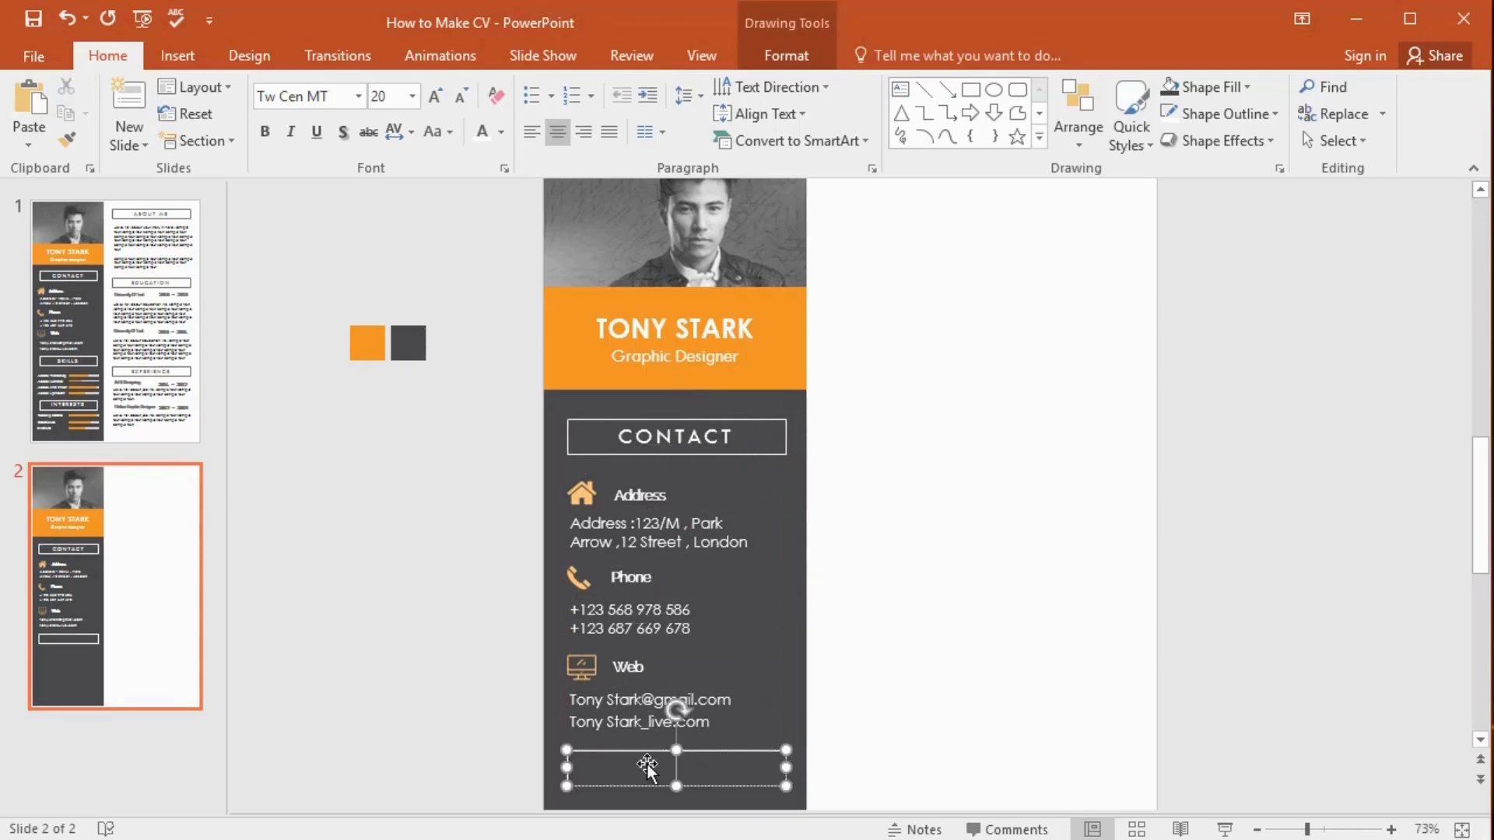
type("SKILLS")
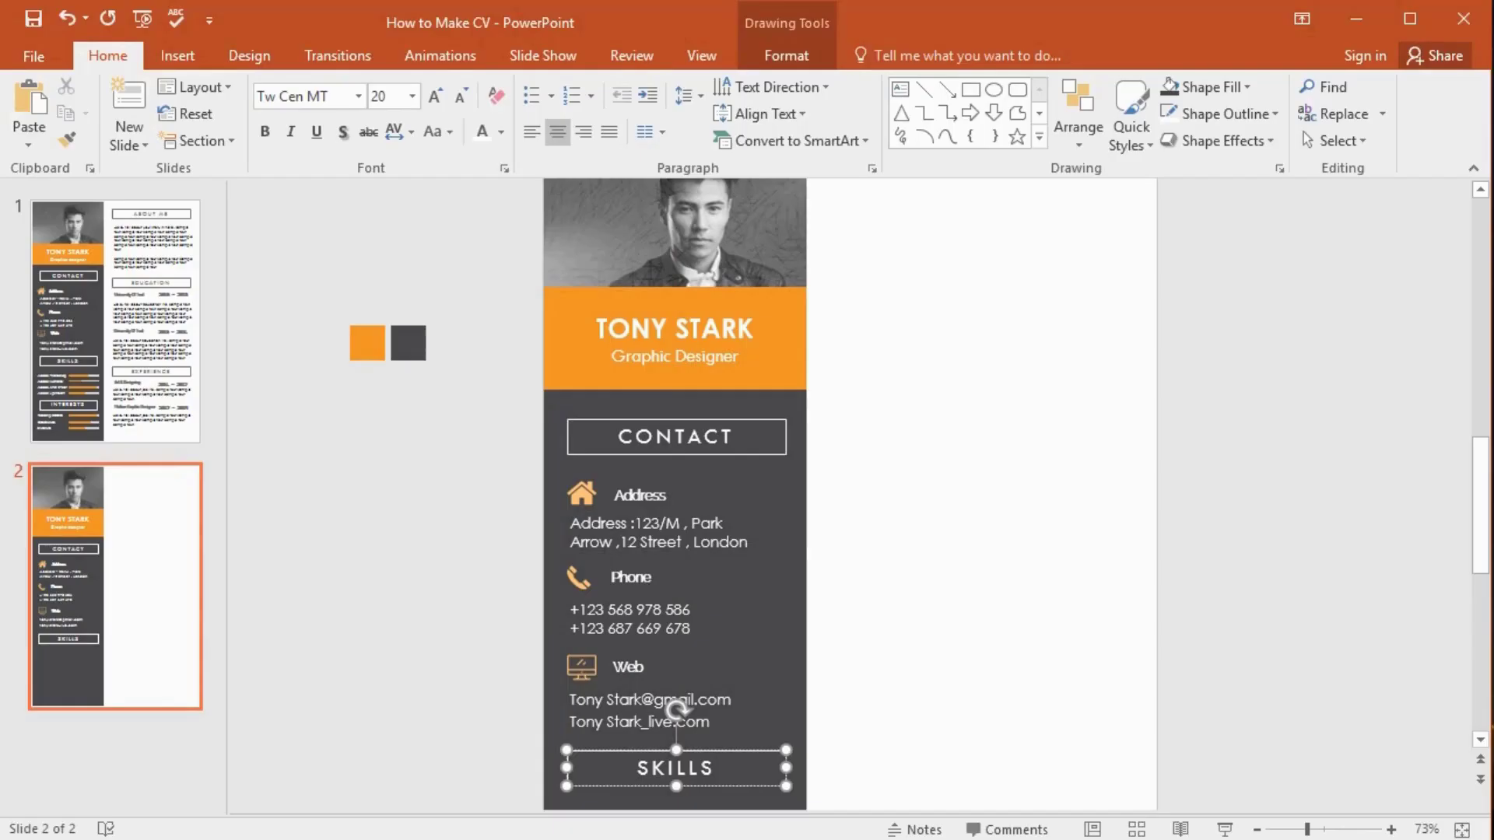
scroll(705, 553, "up", 1)
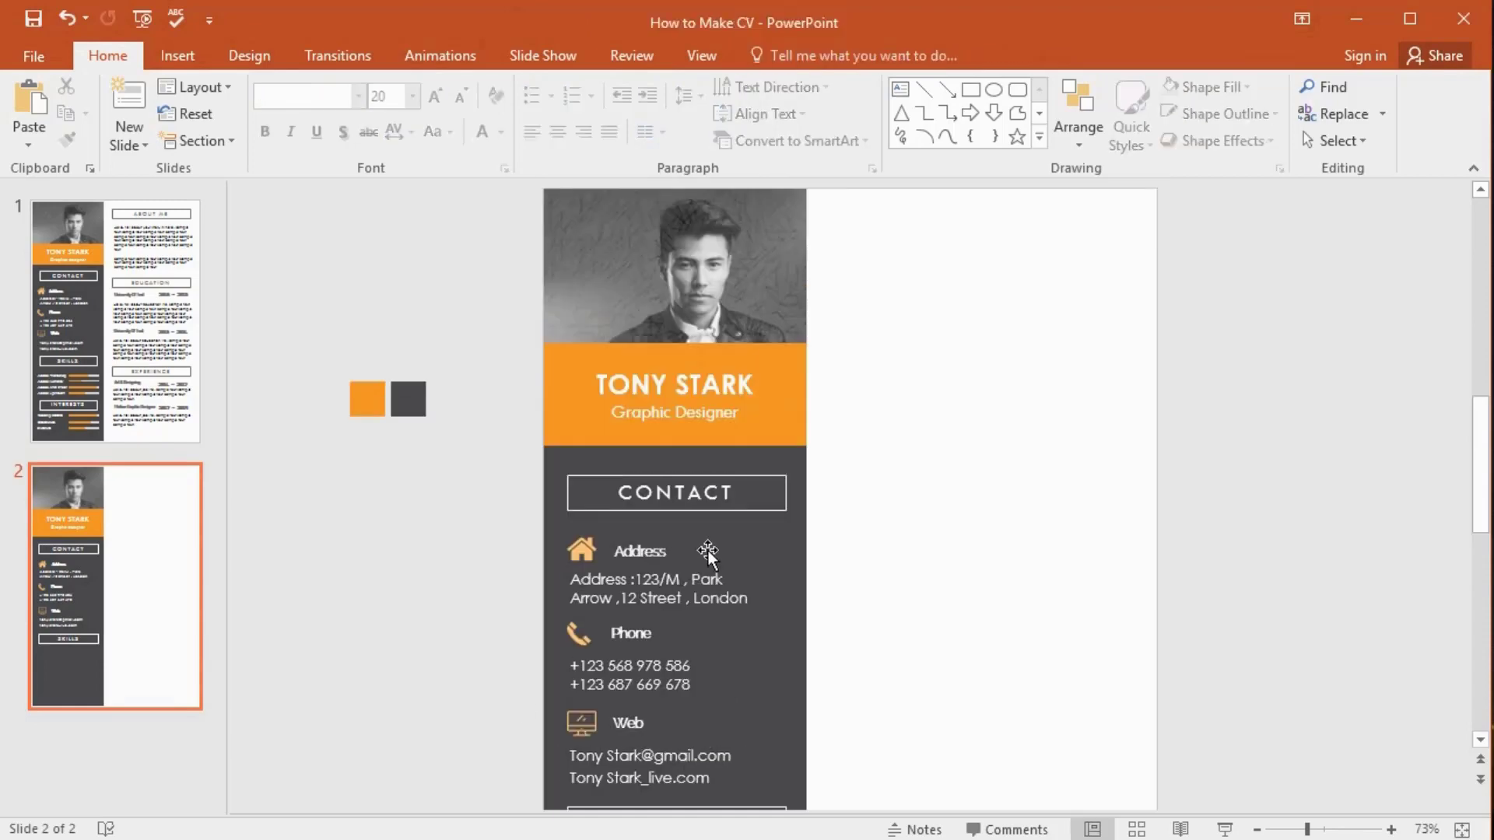
- Duplicate the CONTACT box to the top of the right column with a black outline
left_click(763, 512)
key("ctrl+d")
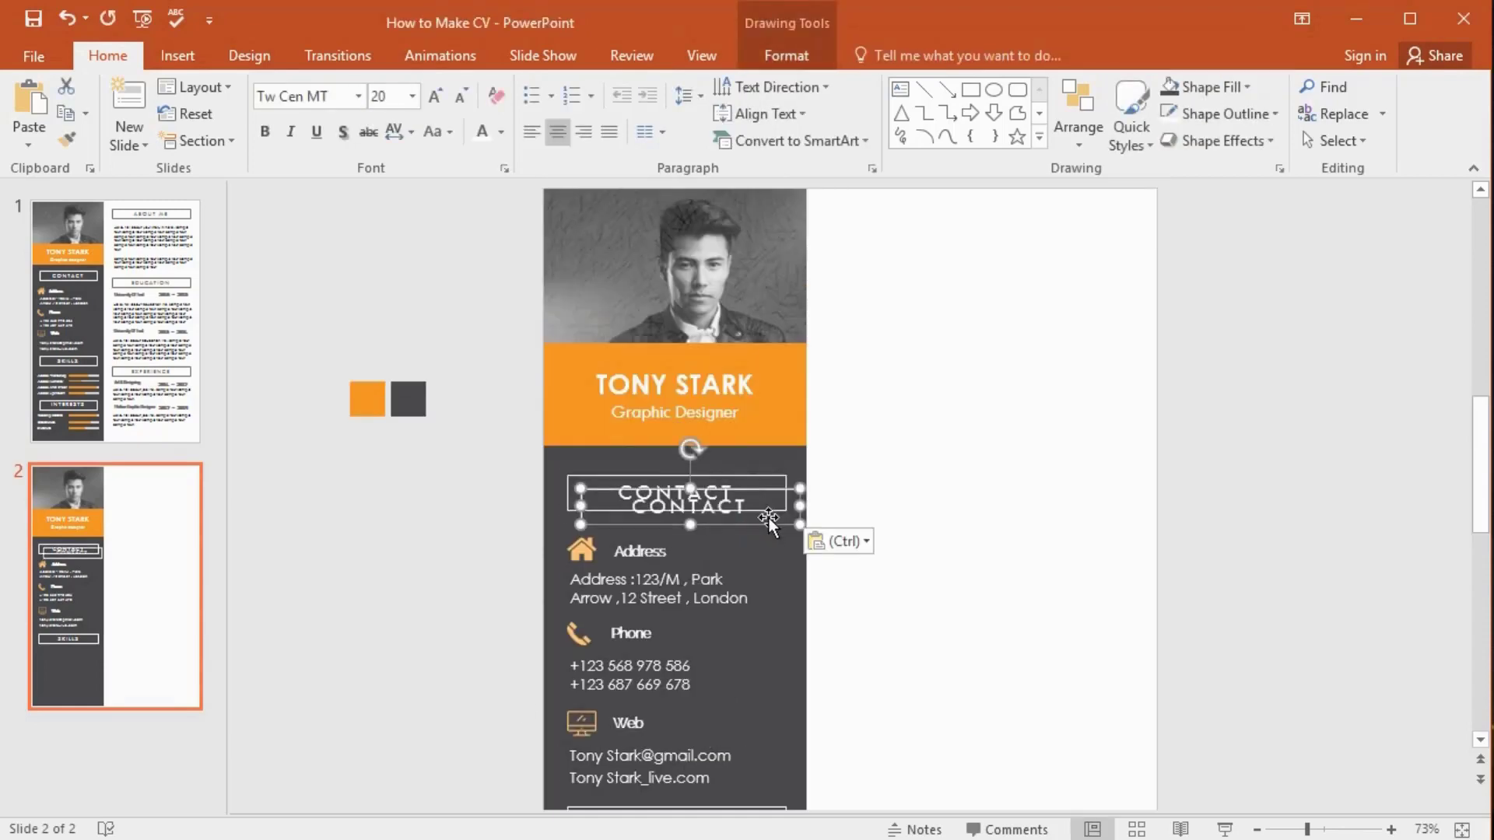
left_click_drag(781, 526, 1043, 240)
right_click(1047, 241)
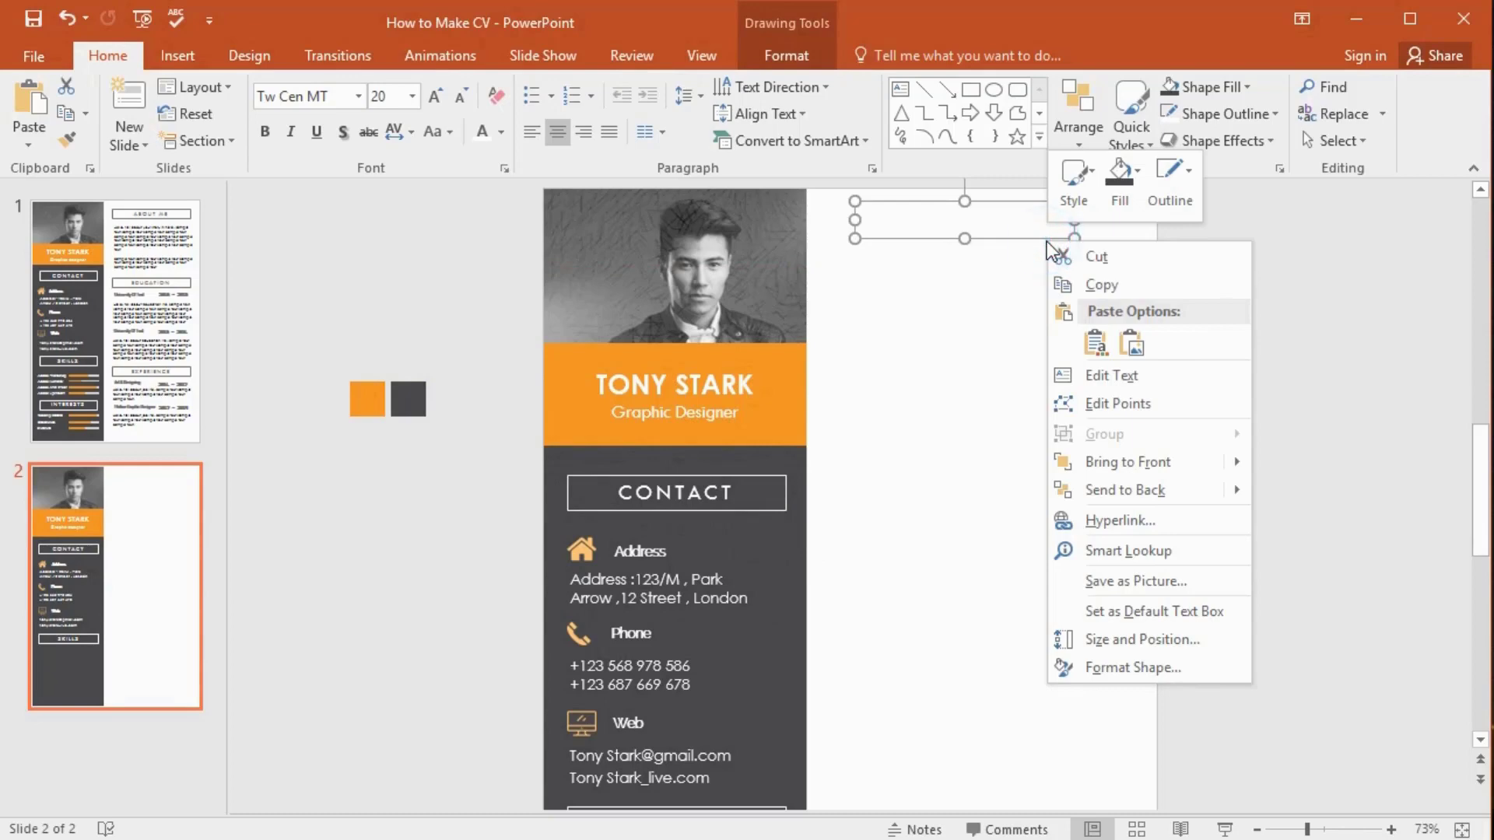
left_click(1169, 189)
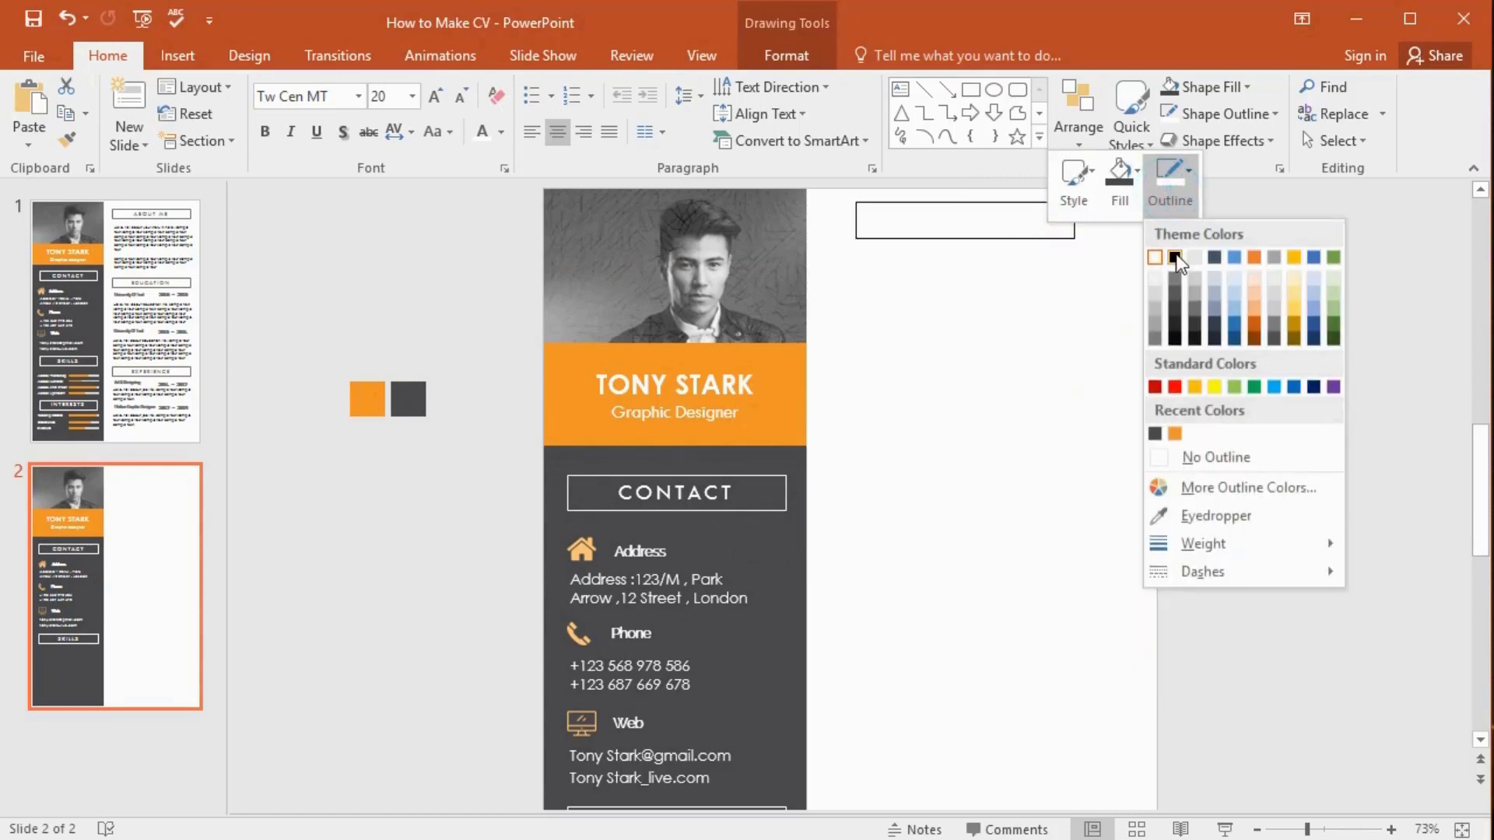
left_click(1175, 260)
left_click(1074, 214)
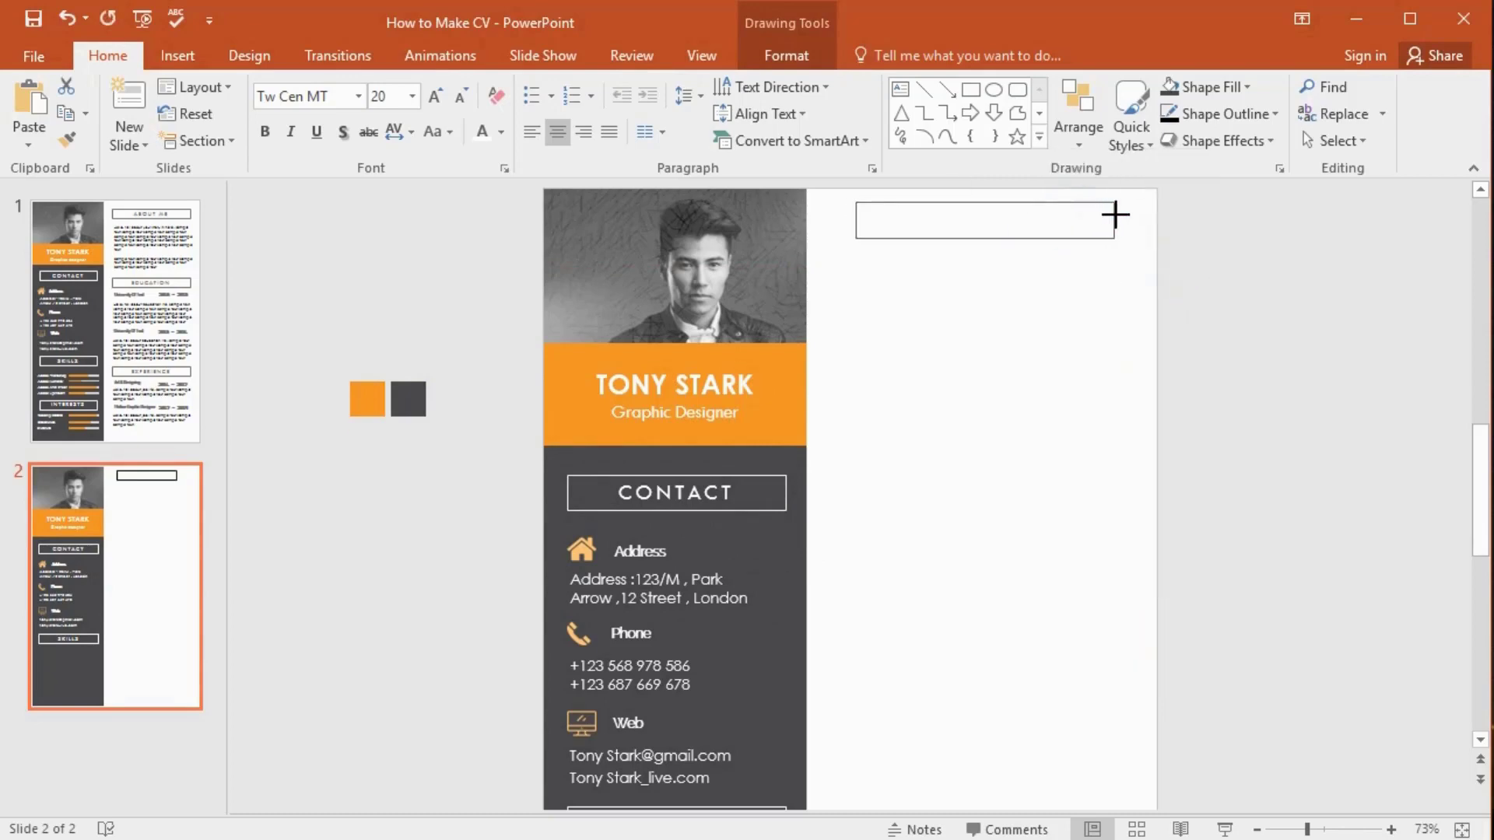
- Nudge the new heading box into place and give it a grey 2¼ pt outline
left_click(1121, 215)
left_click_drag(1096, 203, 1087, 212)
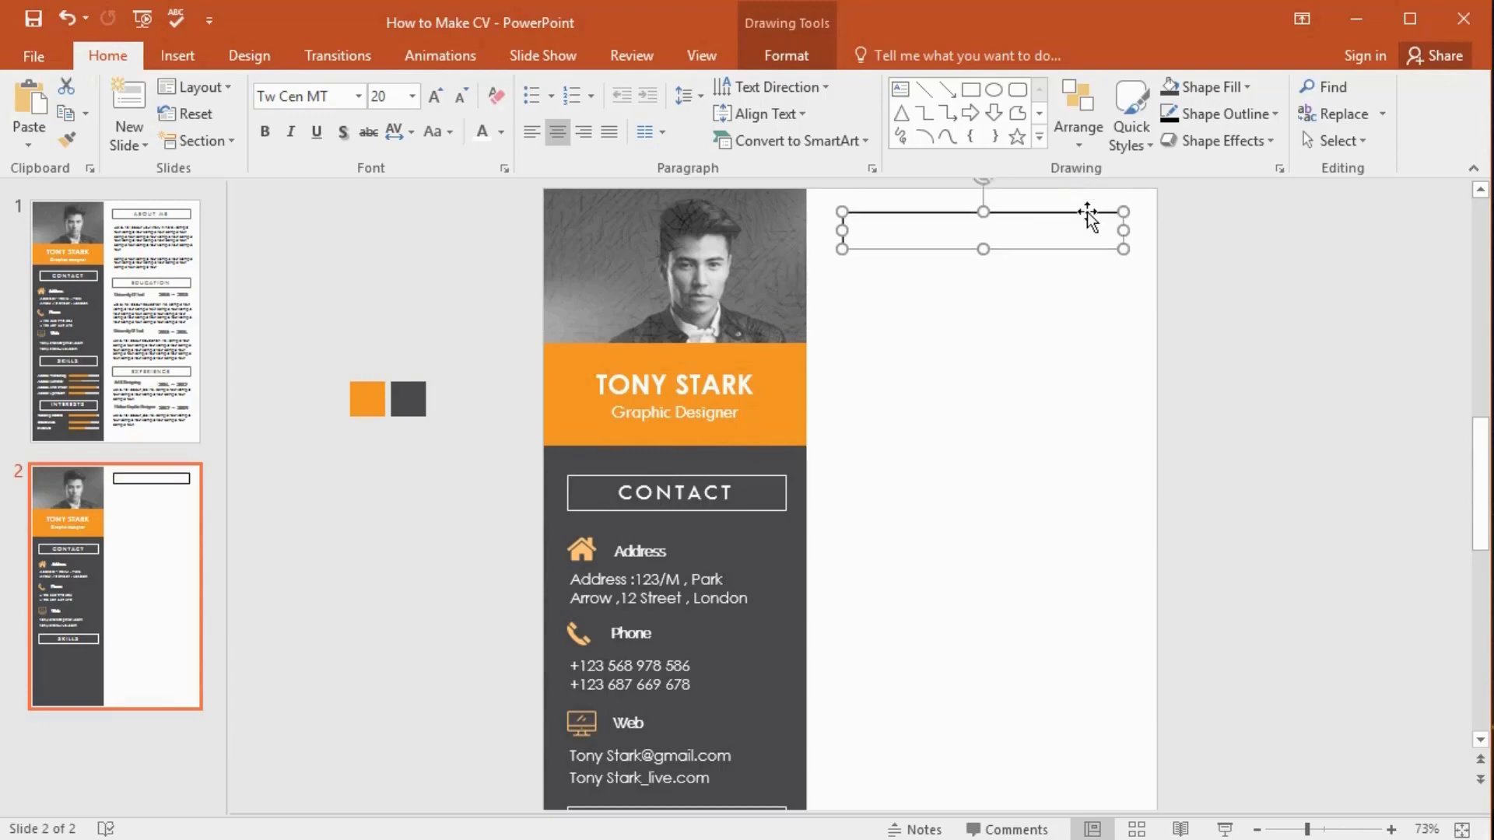
right_click(1087, 211)
left_click(1226, 175)
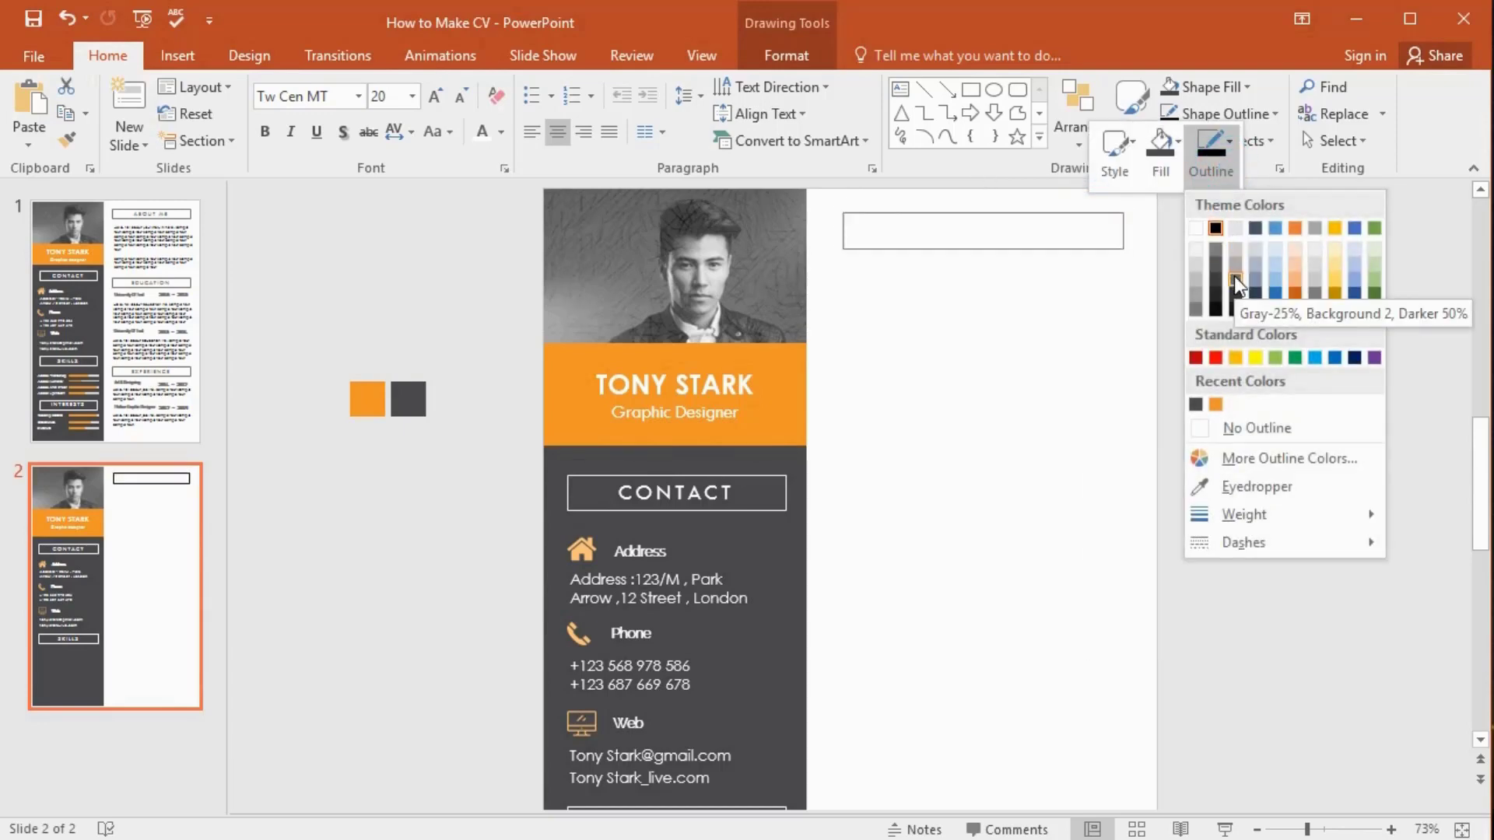
left_click(1234, 277)
left_click(1220, 175)
mouse_move(1253, 511)
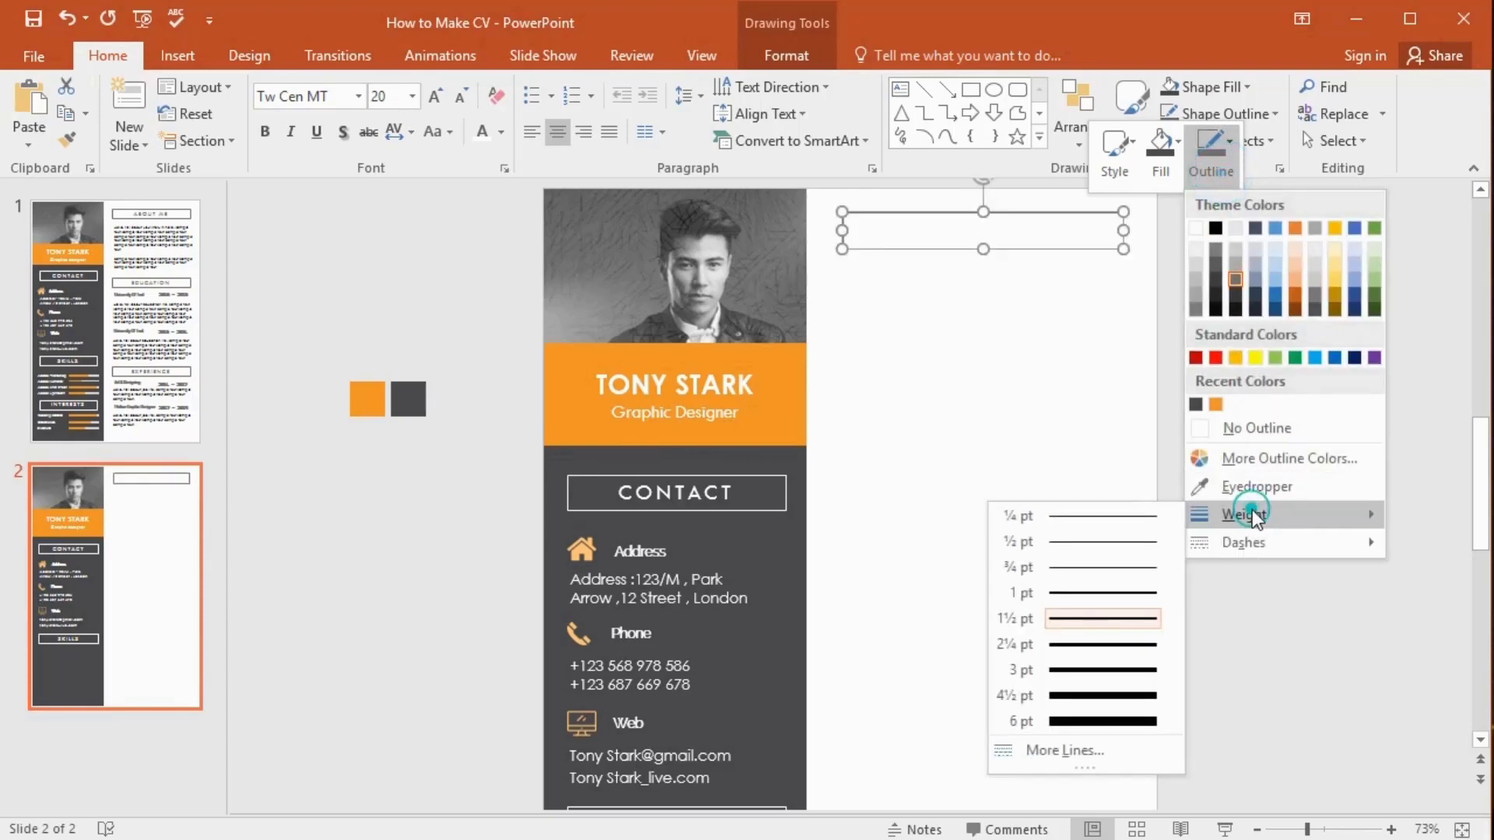
left_click(1097, 645)
left_click(1300, 406)
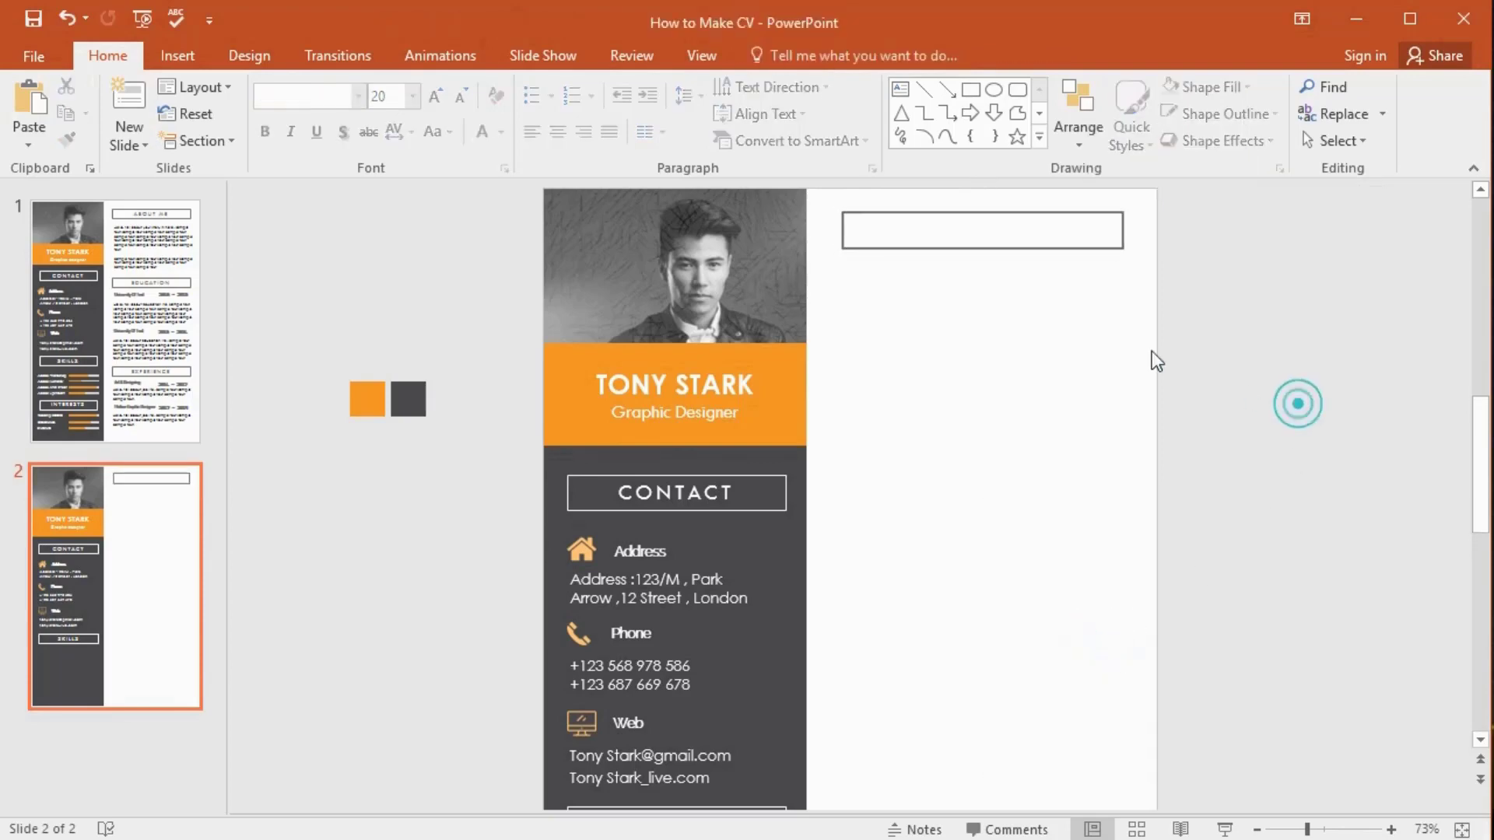
- Type 'ABOUT ME' in the heading box and make its text black
left_click(999, 227)
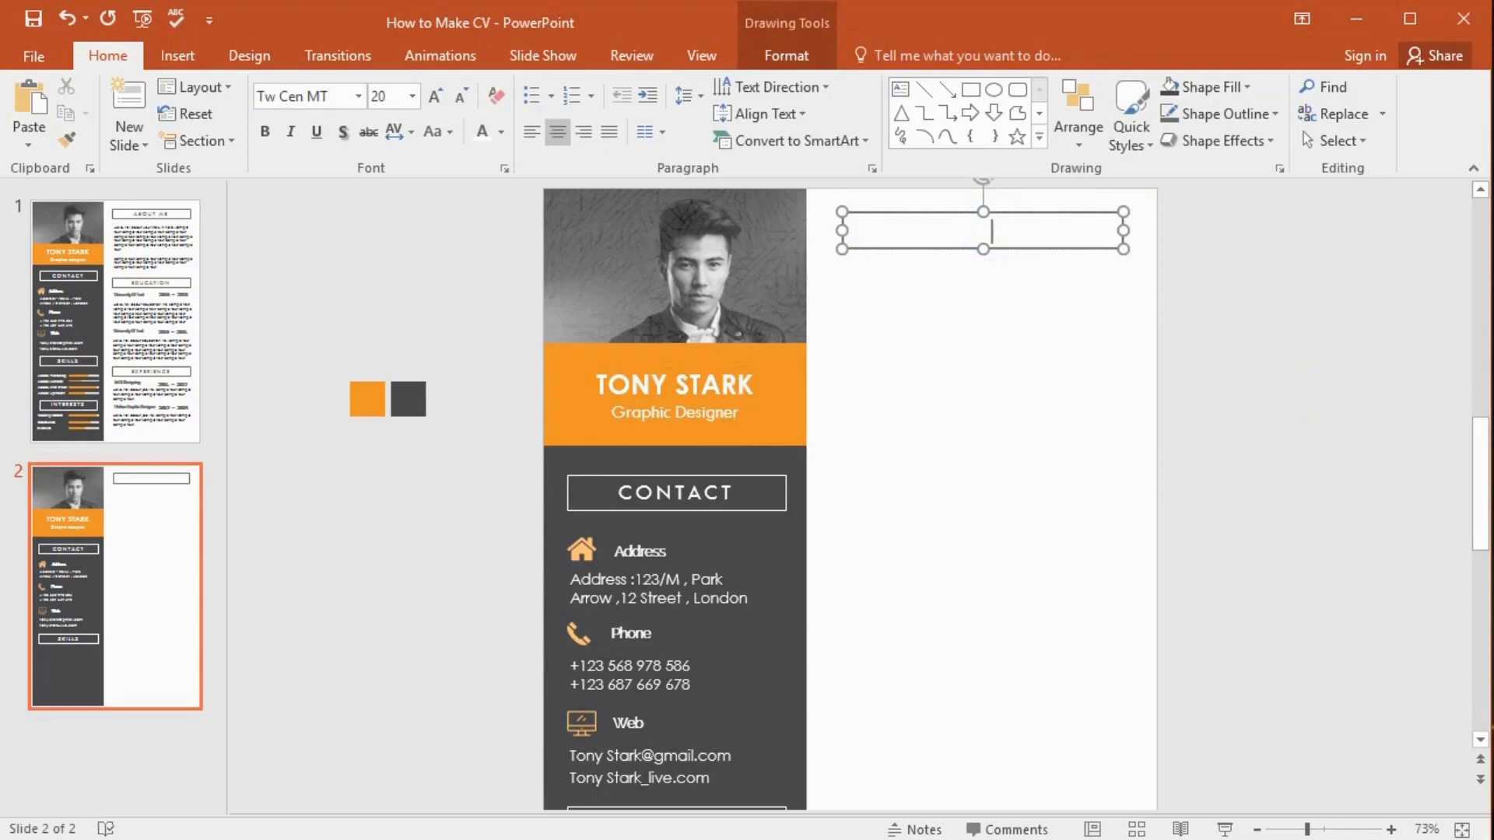
type("ABOUT ME")
key("ctrl+a")
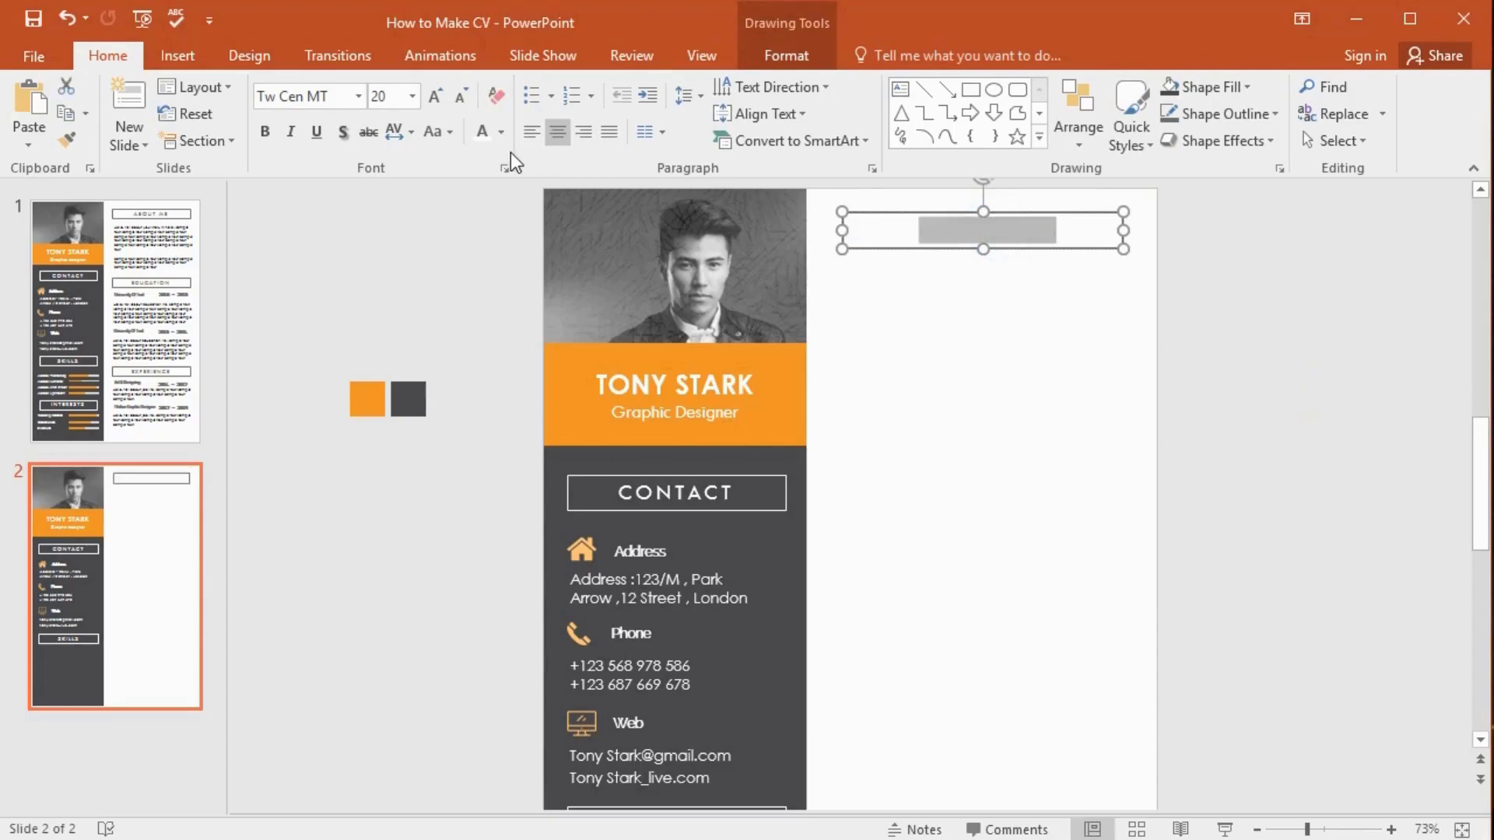
left_click(500, 132)
left_click(503, 192)
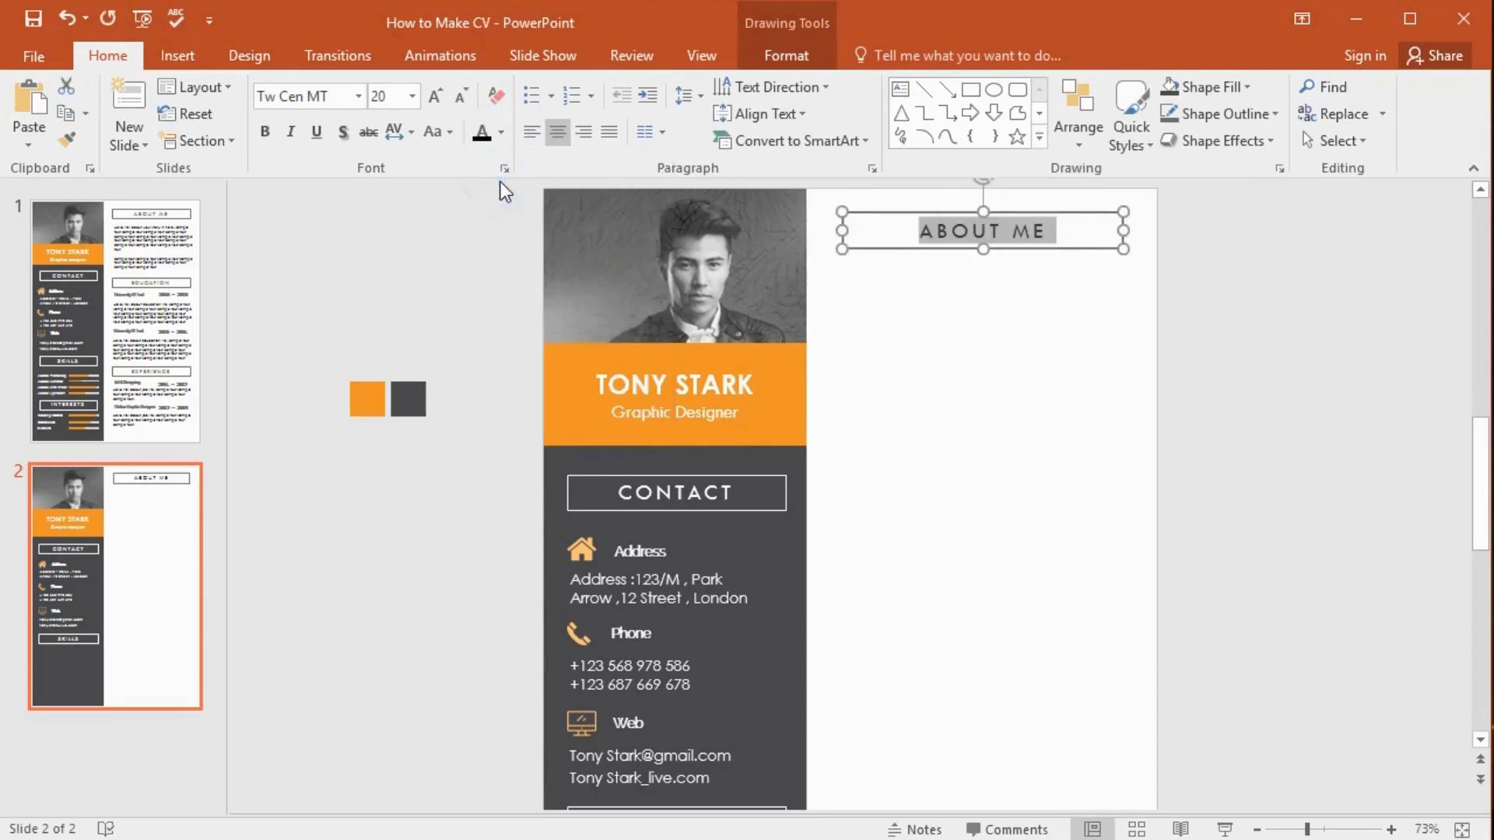
left_click(495, 381)
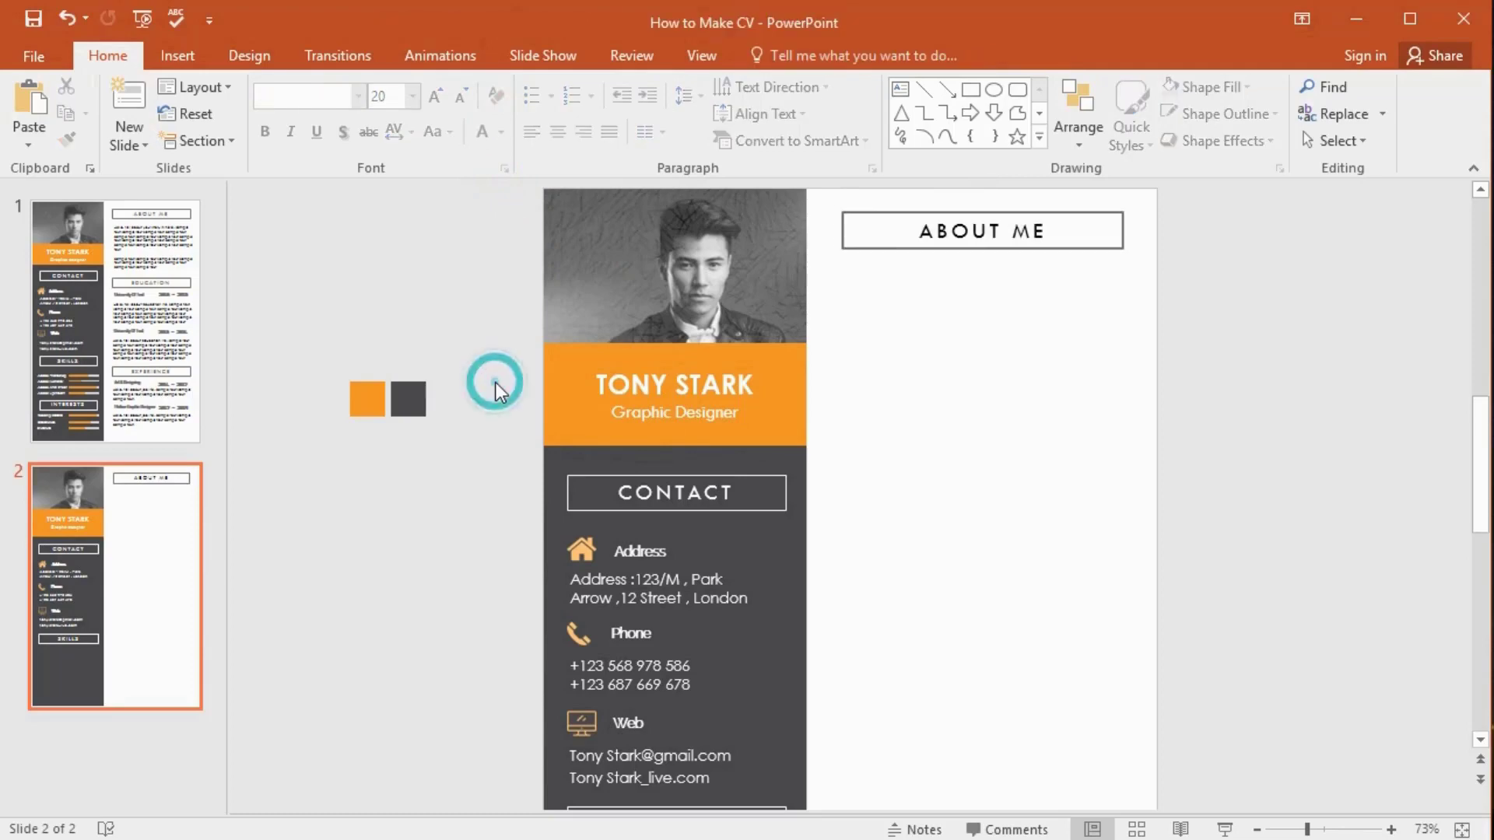
left_click(895, 365)
- Paste the sample text box and align it beneath the ABOUT ME heading
key("ctrl+v")
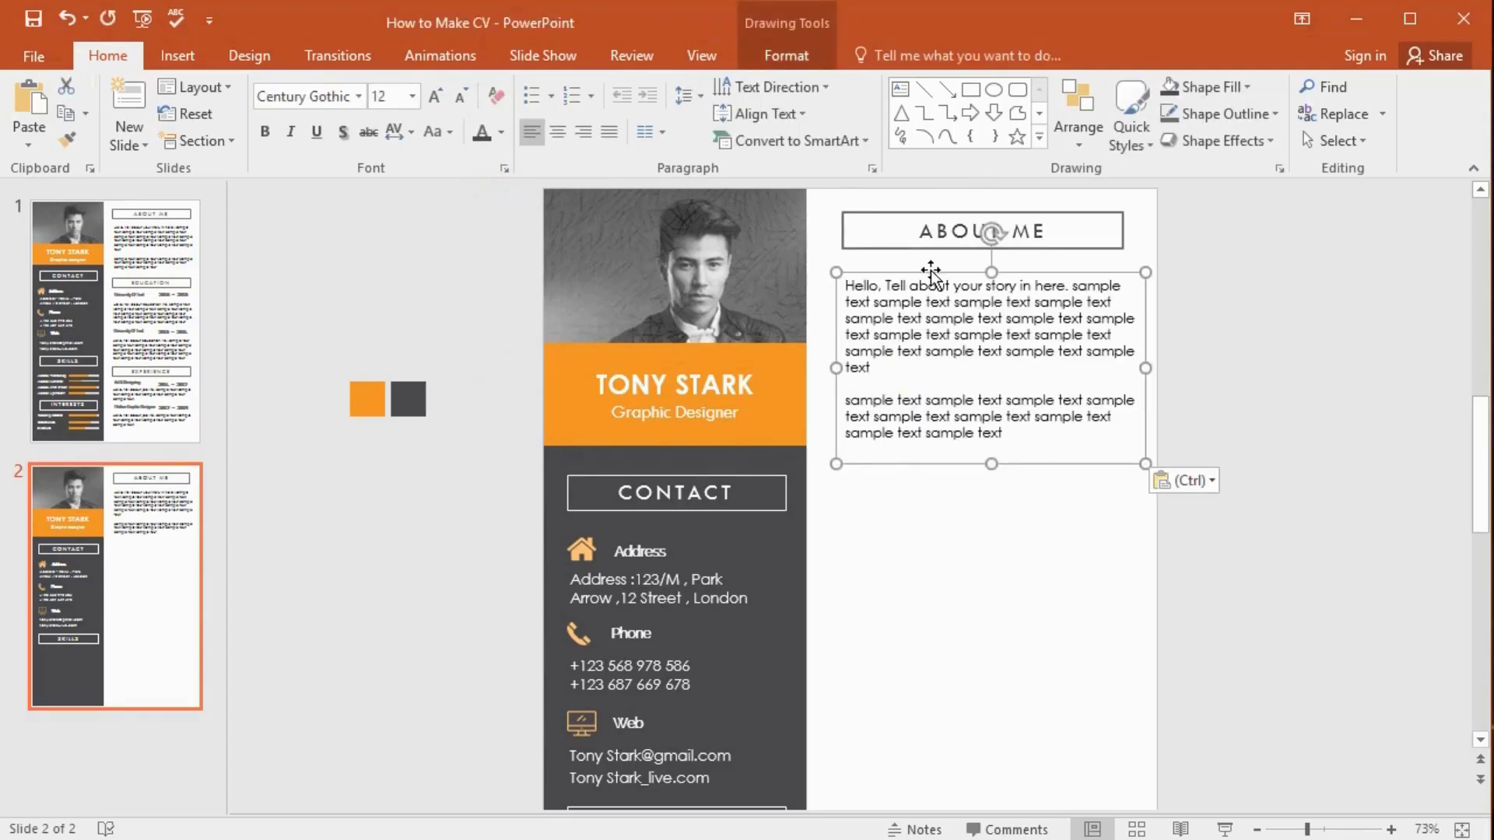
left_click_drag(931, 270, 919, 267)
left_click(498, 264)
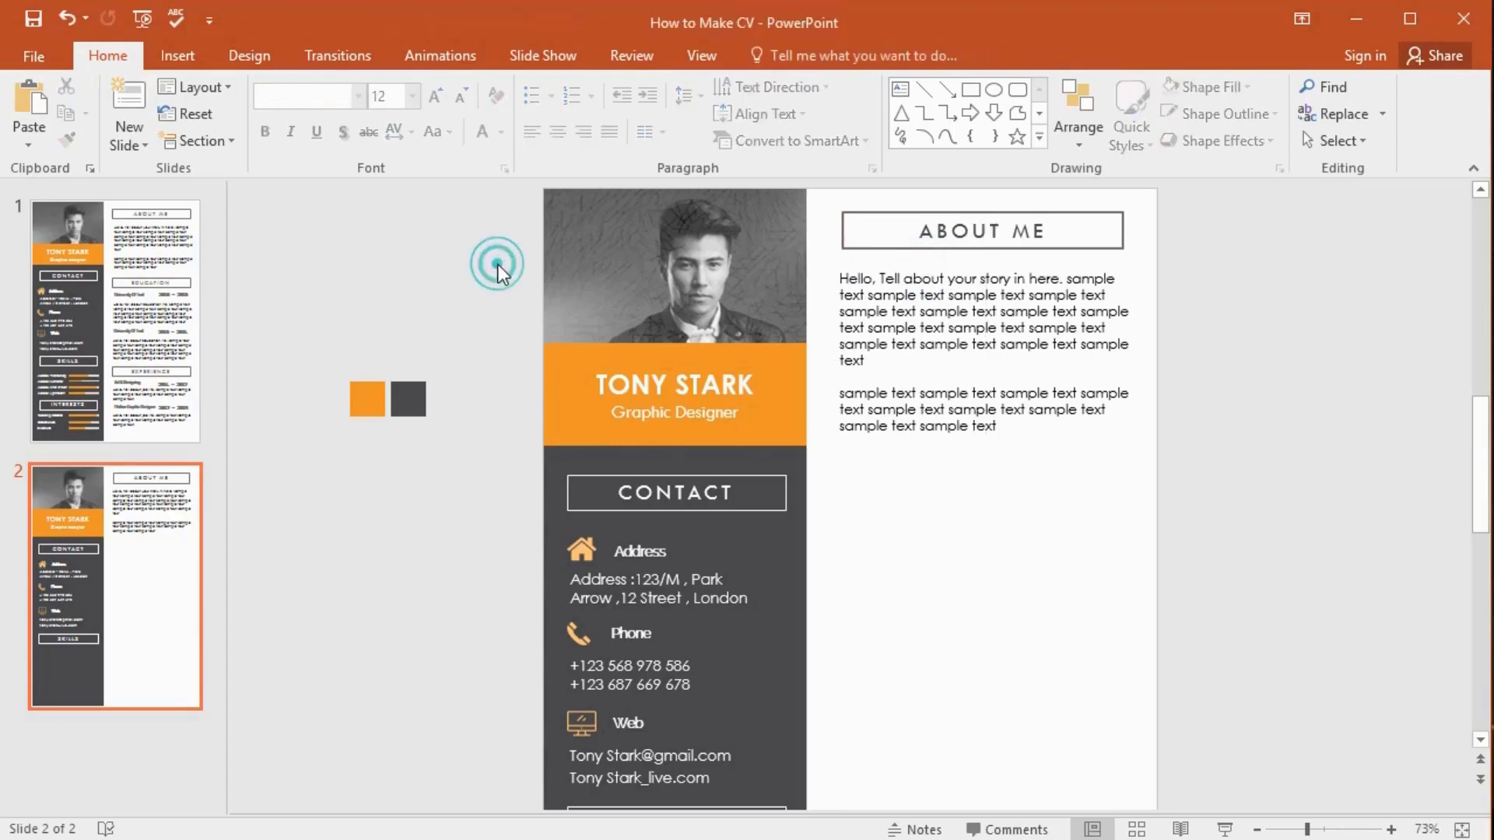
left_click(952, 249)
- Duplicate the ABOUT ME box below the sample text and retitle it 'EDUCATION'
key("ctrl+c")
key("ctrl+v")
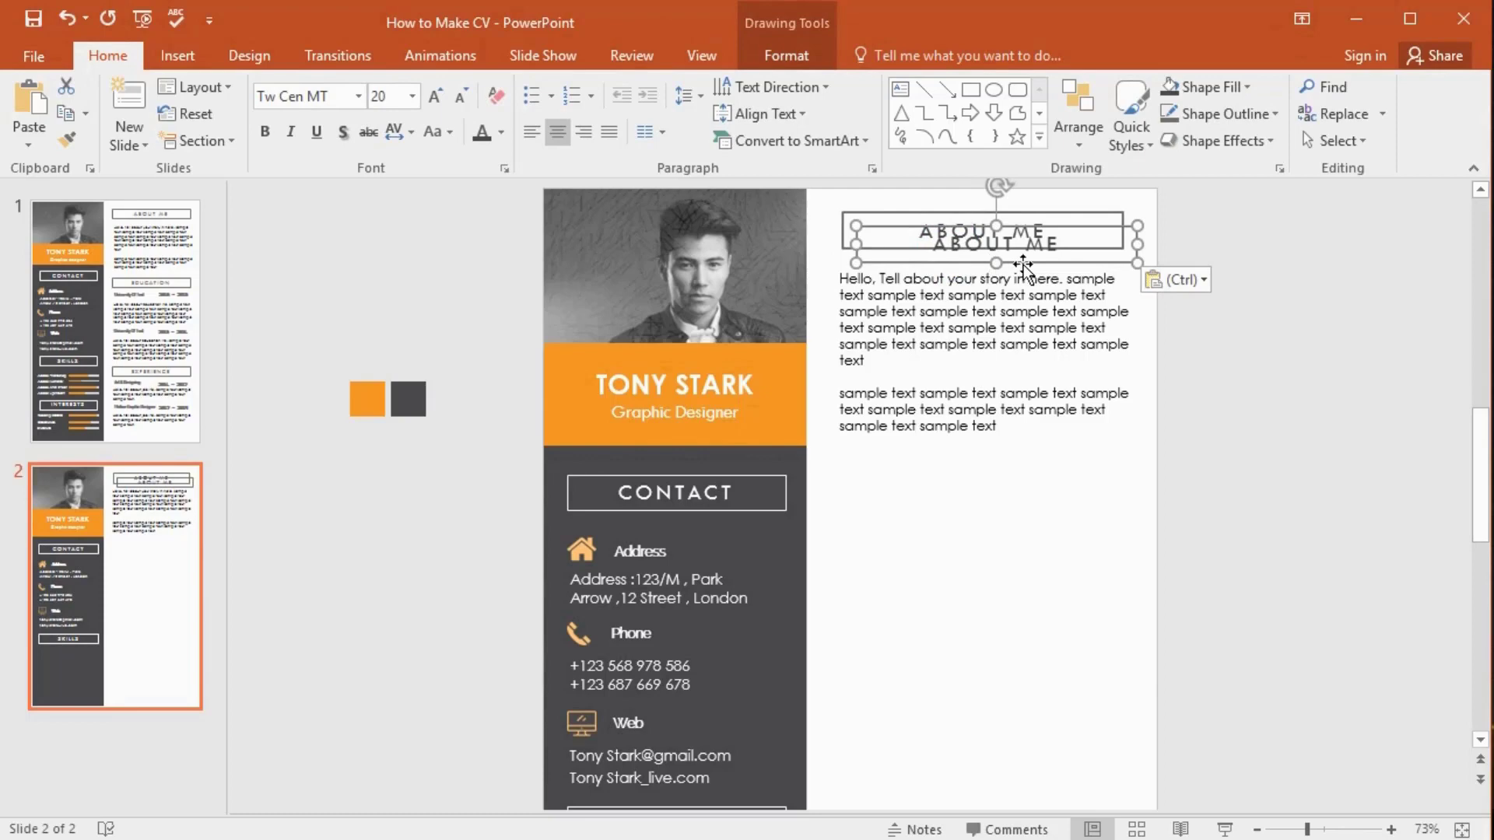
left_click_drag(1015, 264, 1010, 511)
left_click_drag(921, 492, 1046, 508)
key("BackSpace")
type("EDU")
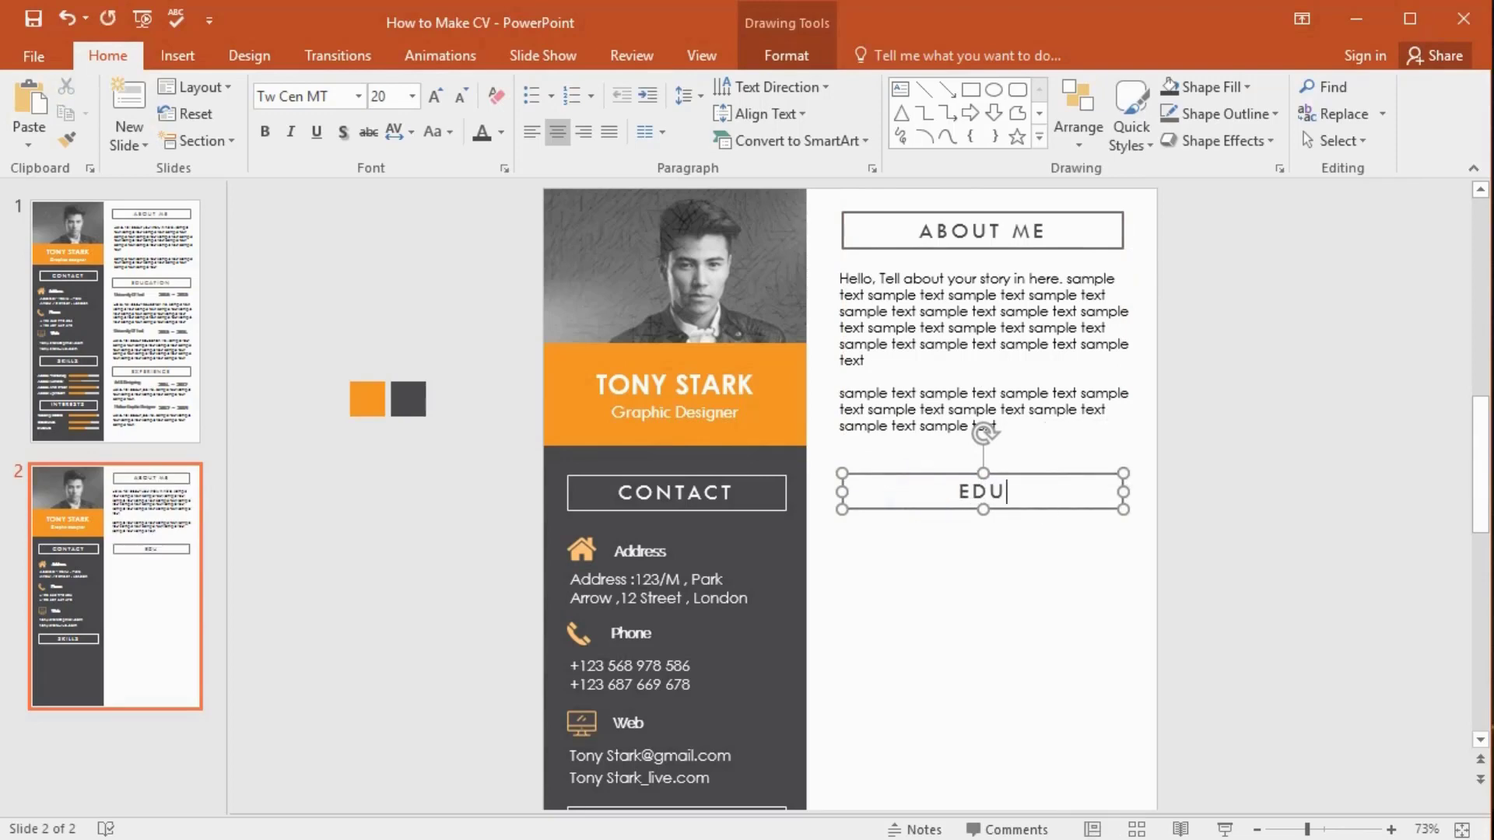
type("CATION")
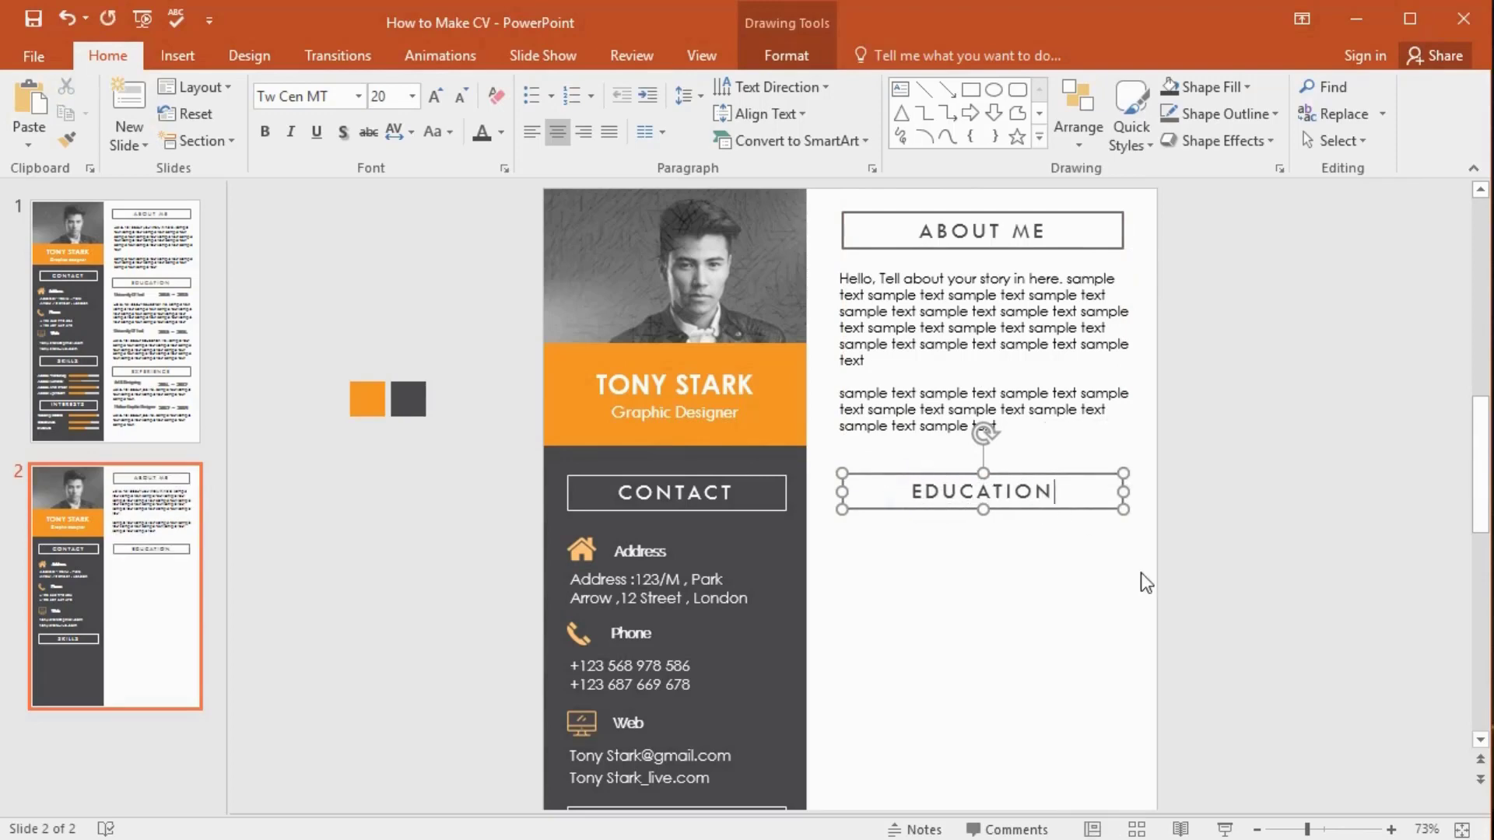
left_click(1203, 543)
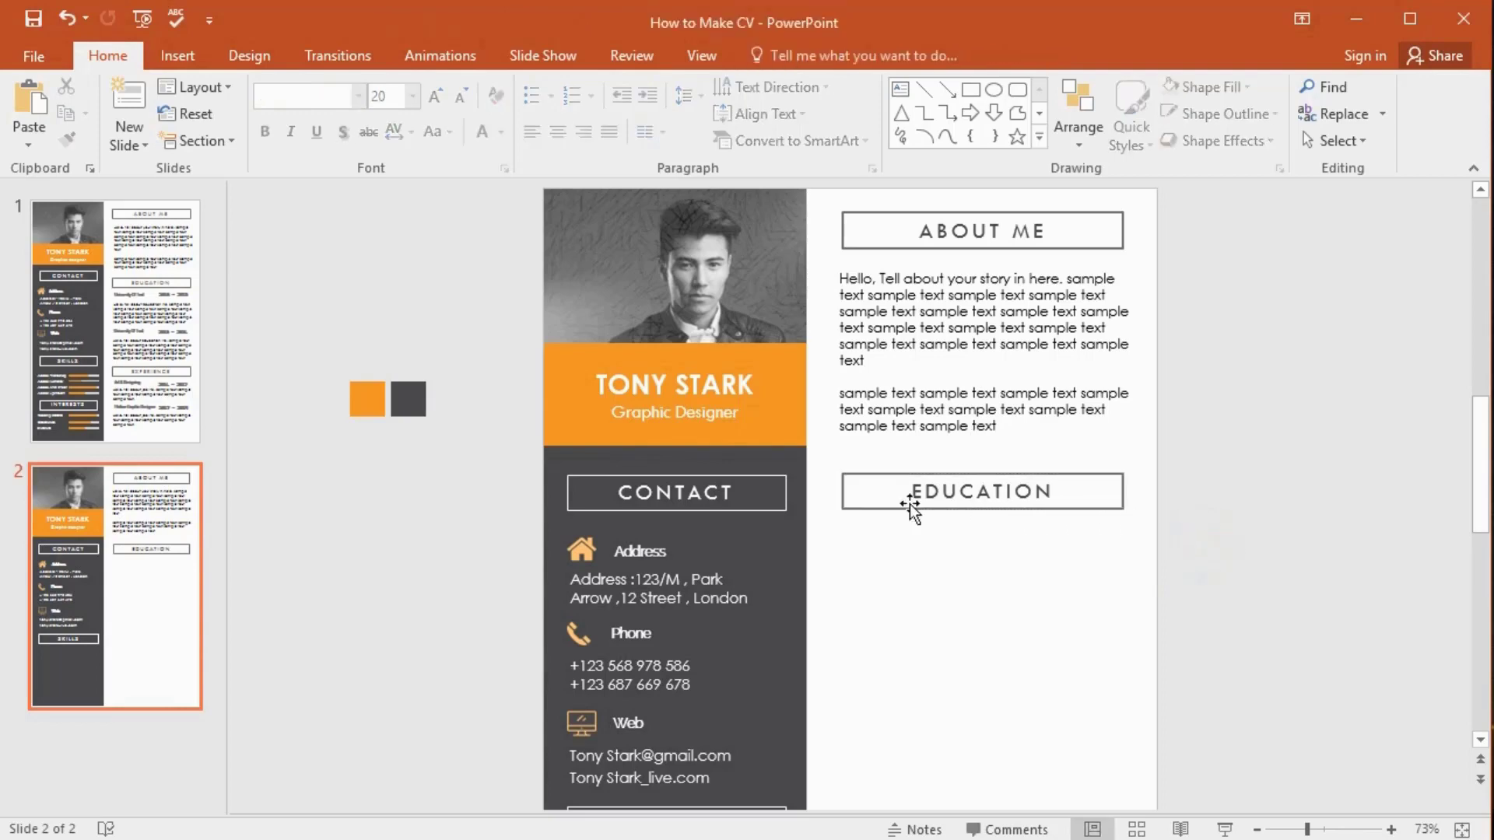
left_click(900, 89)
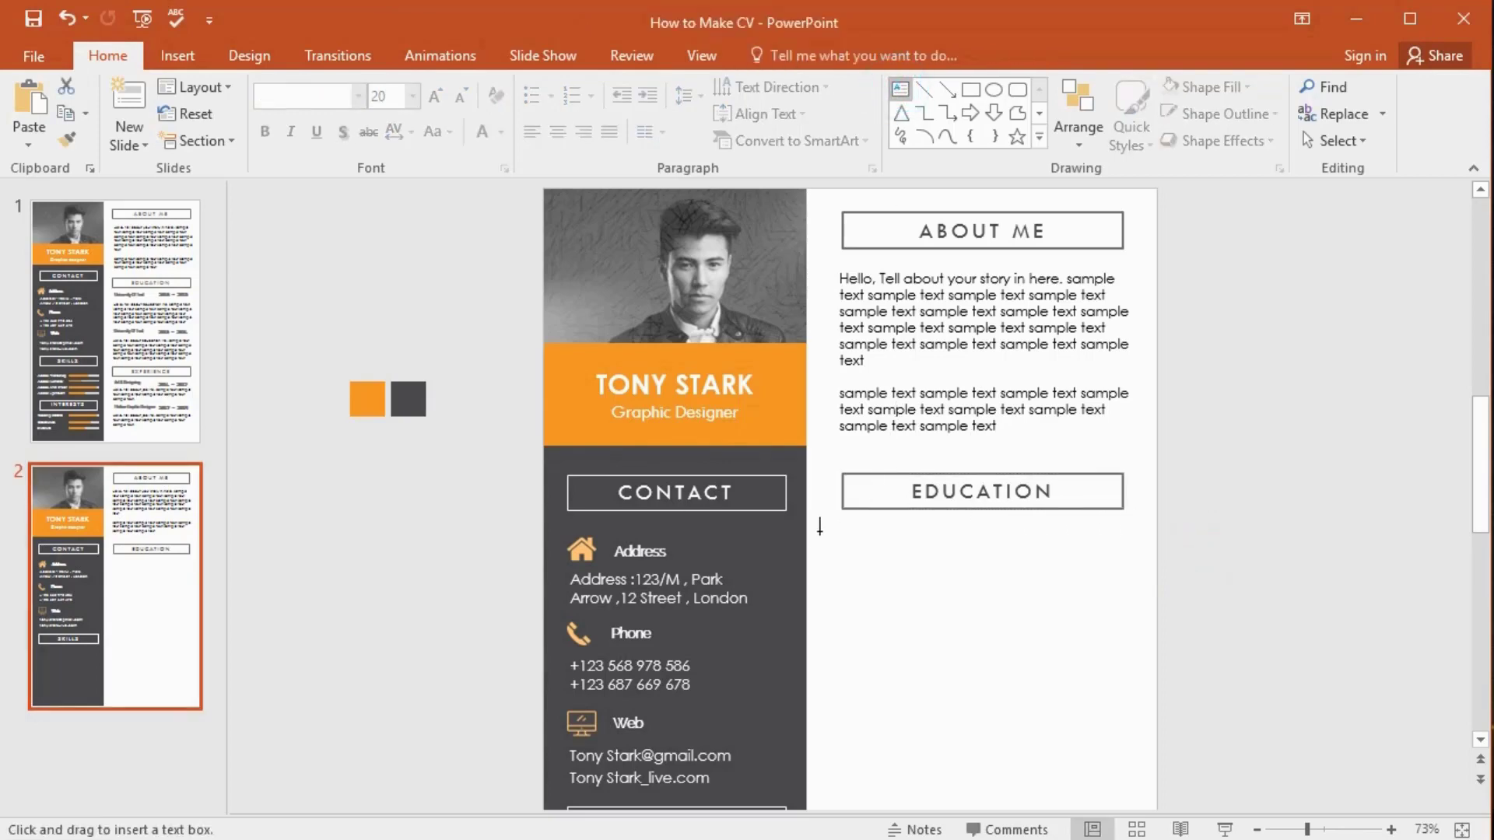
- Add a text box under EDUCATION reading 'University of Text' on one line
left_click_drag(820, 527, 916, 557)
type("Uni")
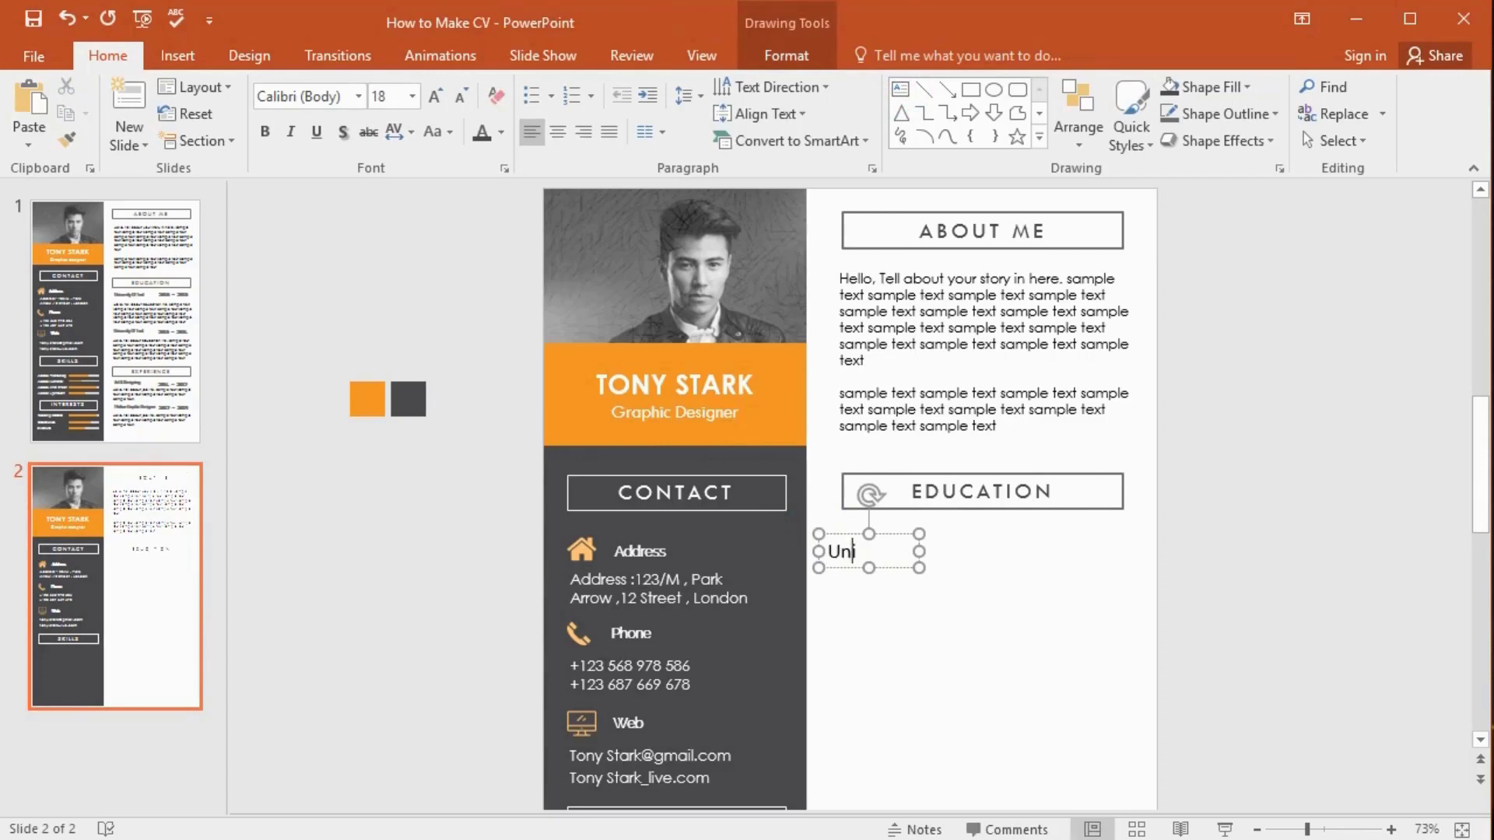
type("versity")
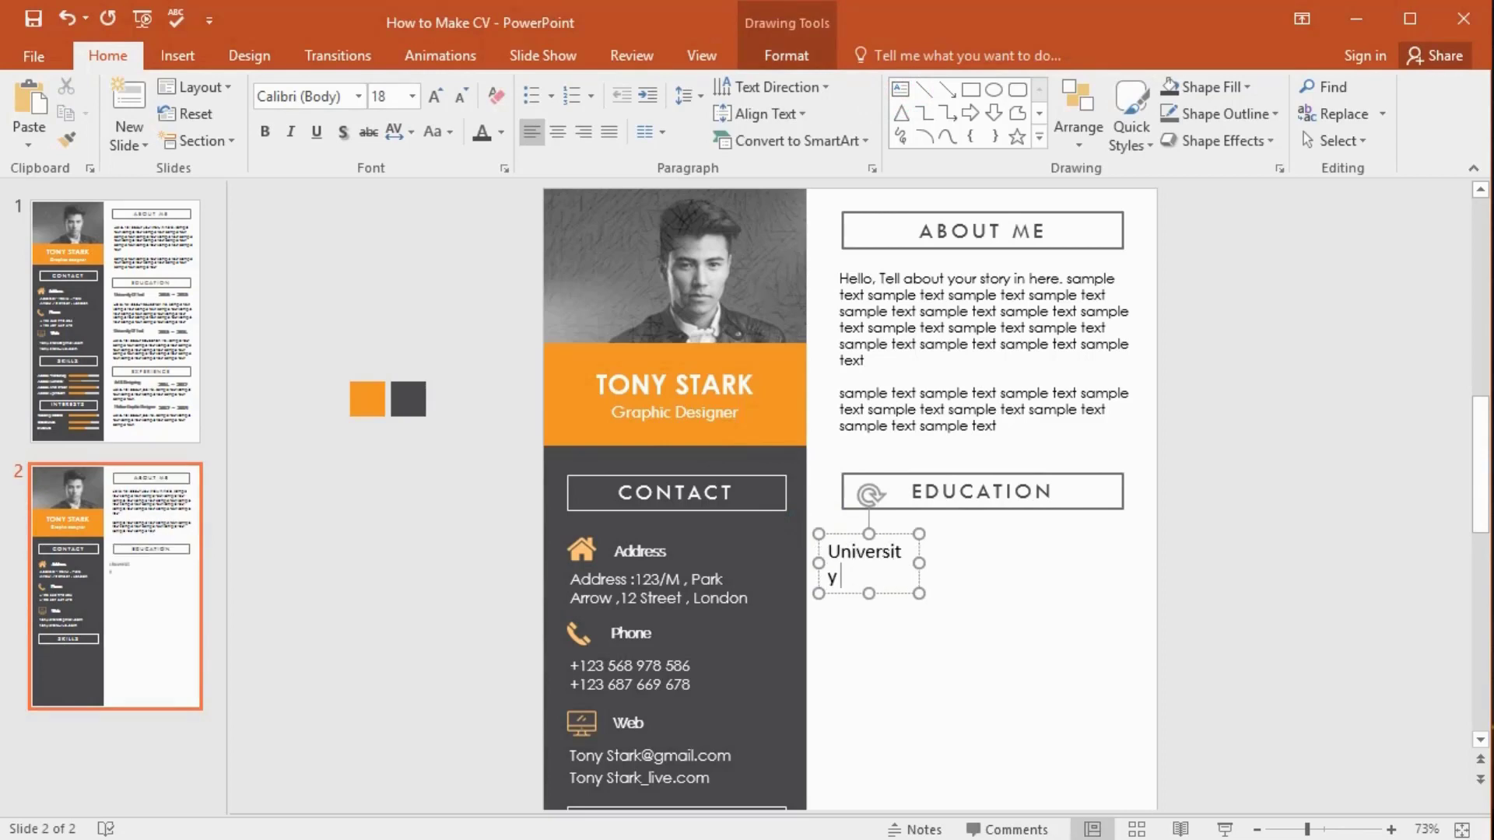
type(" of Text")
left_click_drag(918, 562, 993, 551)
left_click(967, 551)
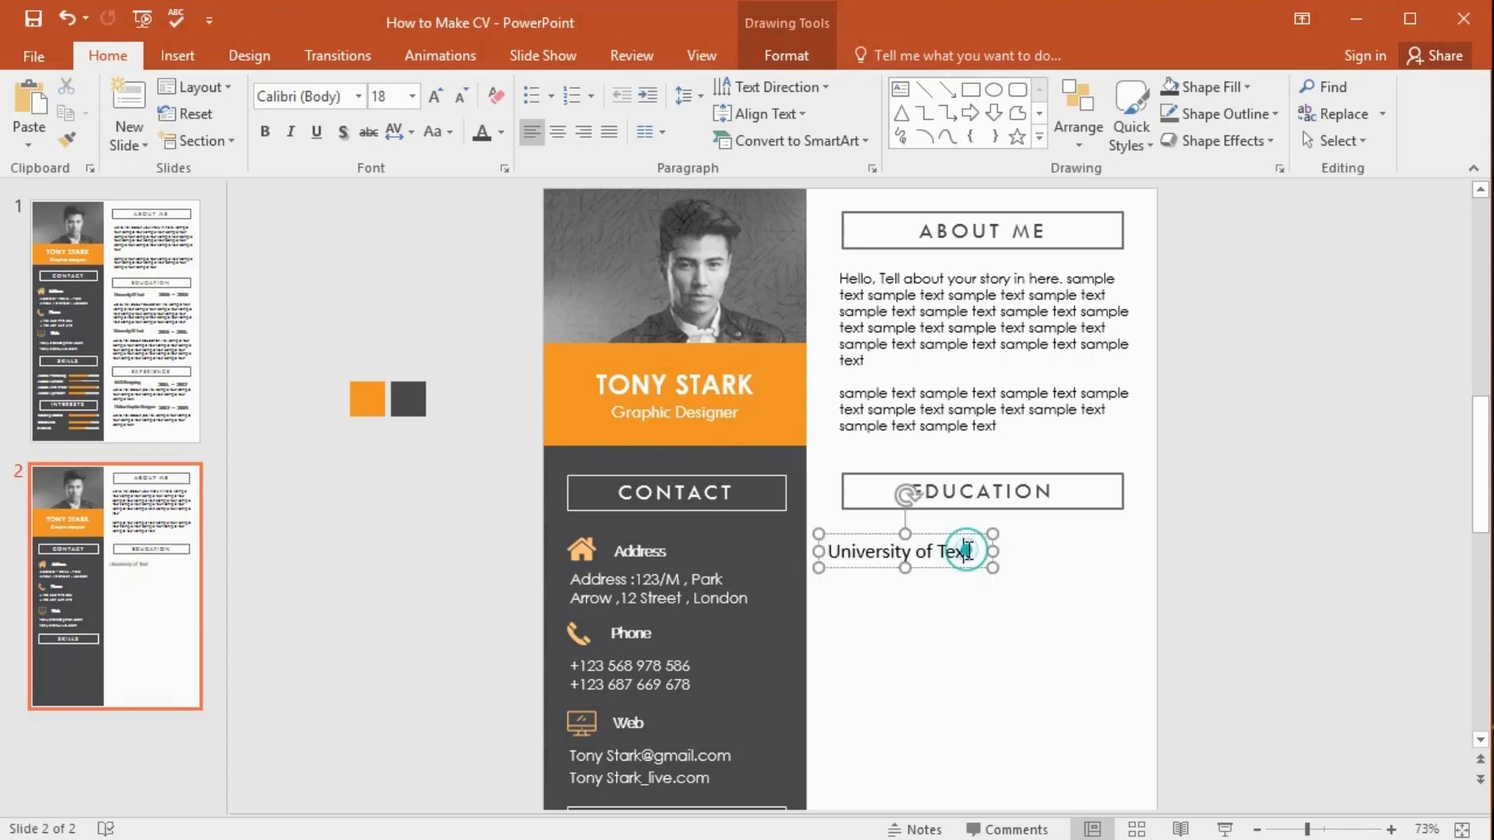
- Set the 'University of Text' line to Raleway Light, size 12
key("ctrl+a")
left_click(332, 96)
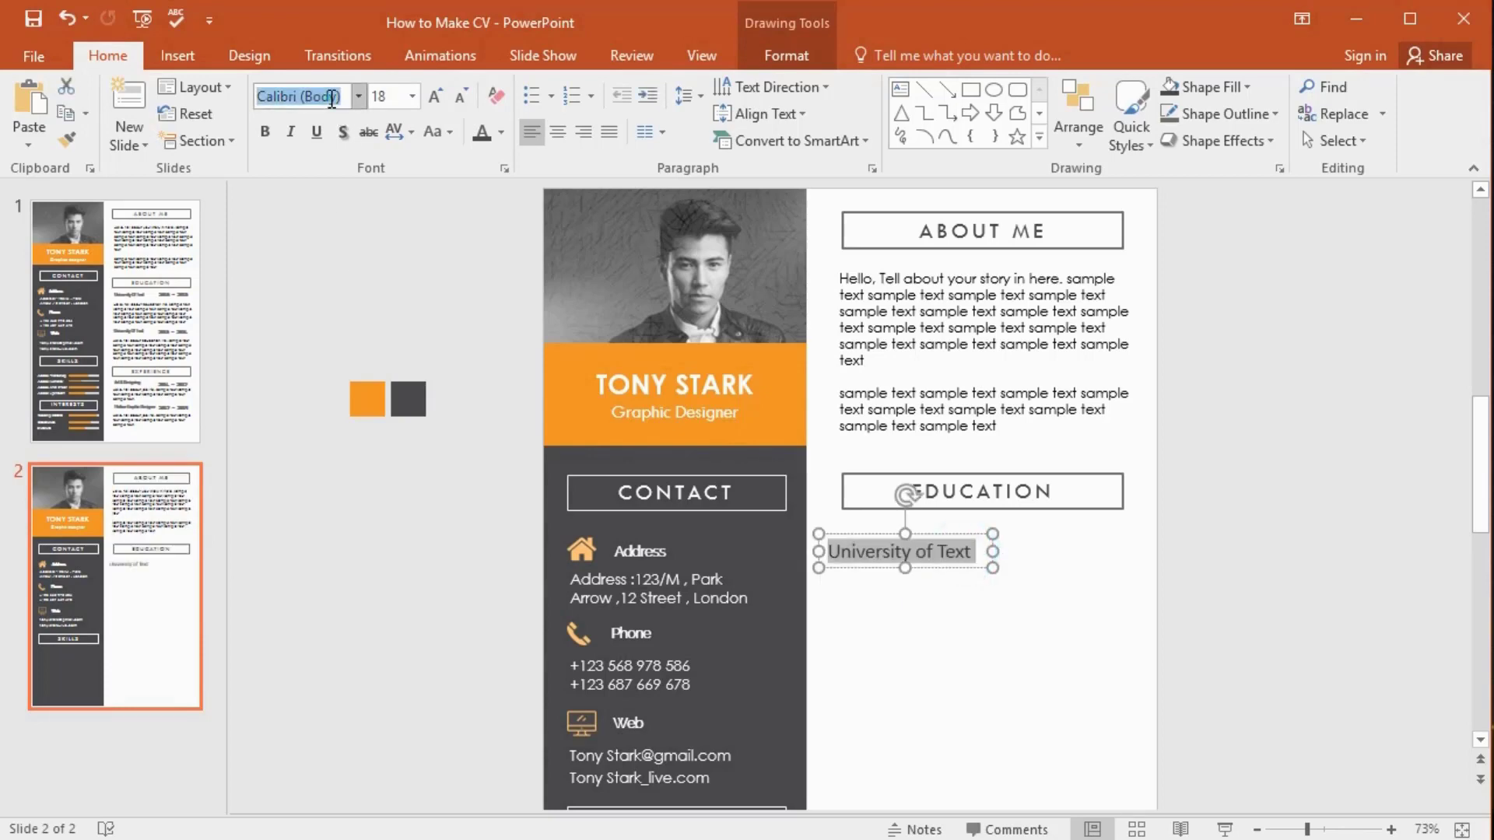
type("Raleway Light")
key("Return")
left_click(413, 100)
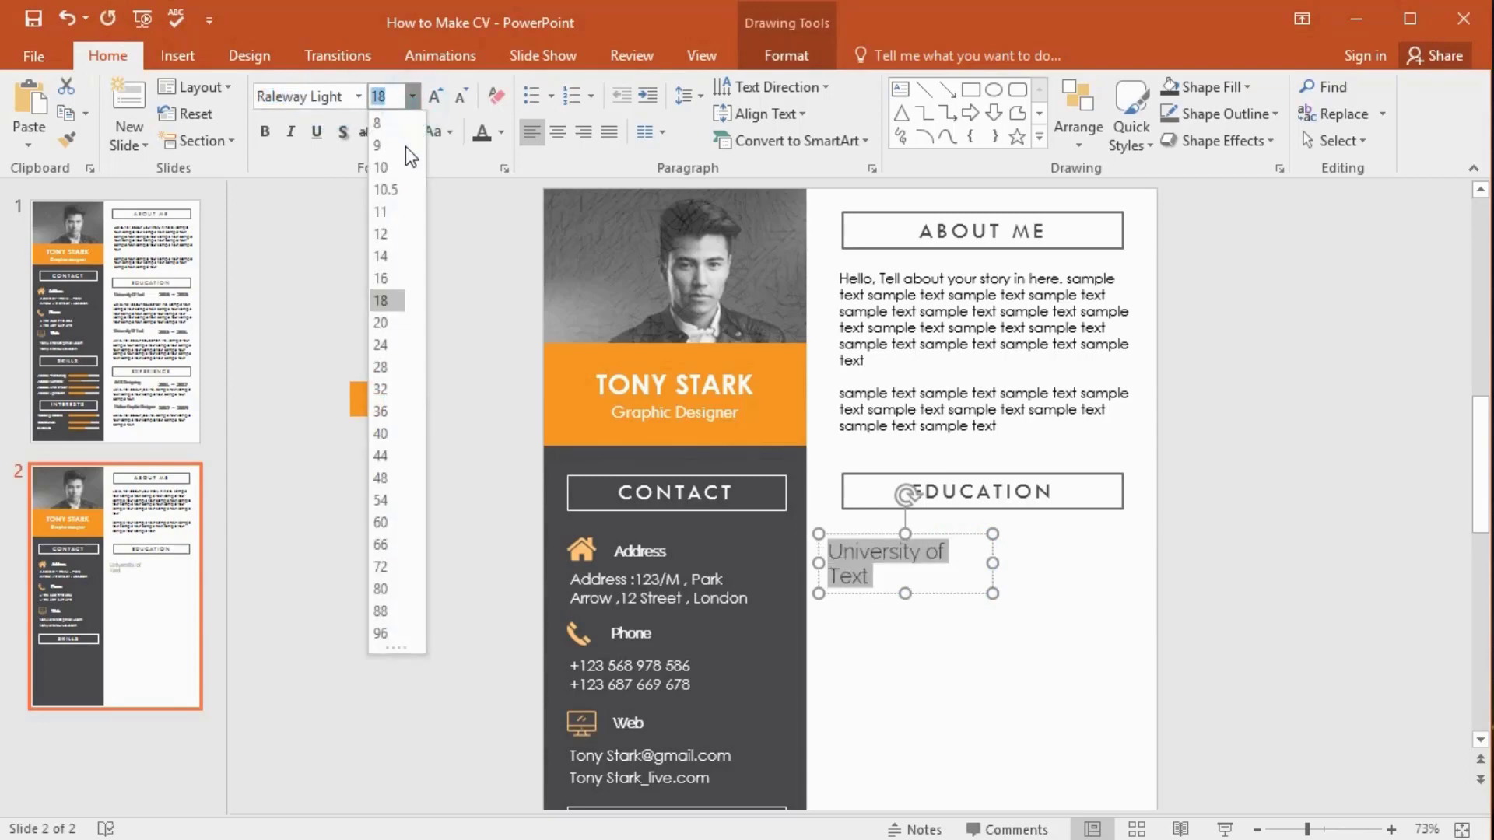
left_click(398, 233)
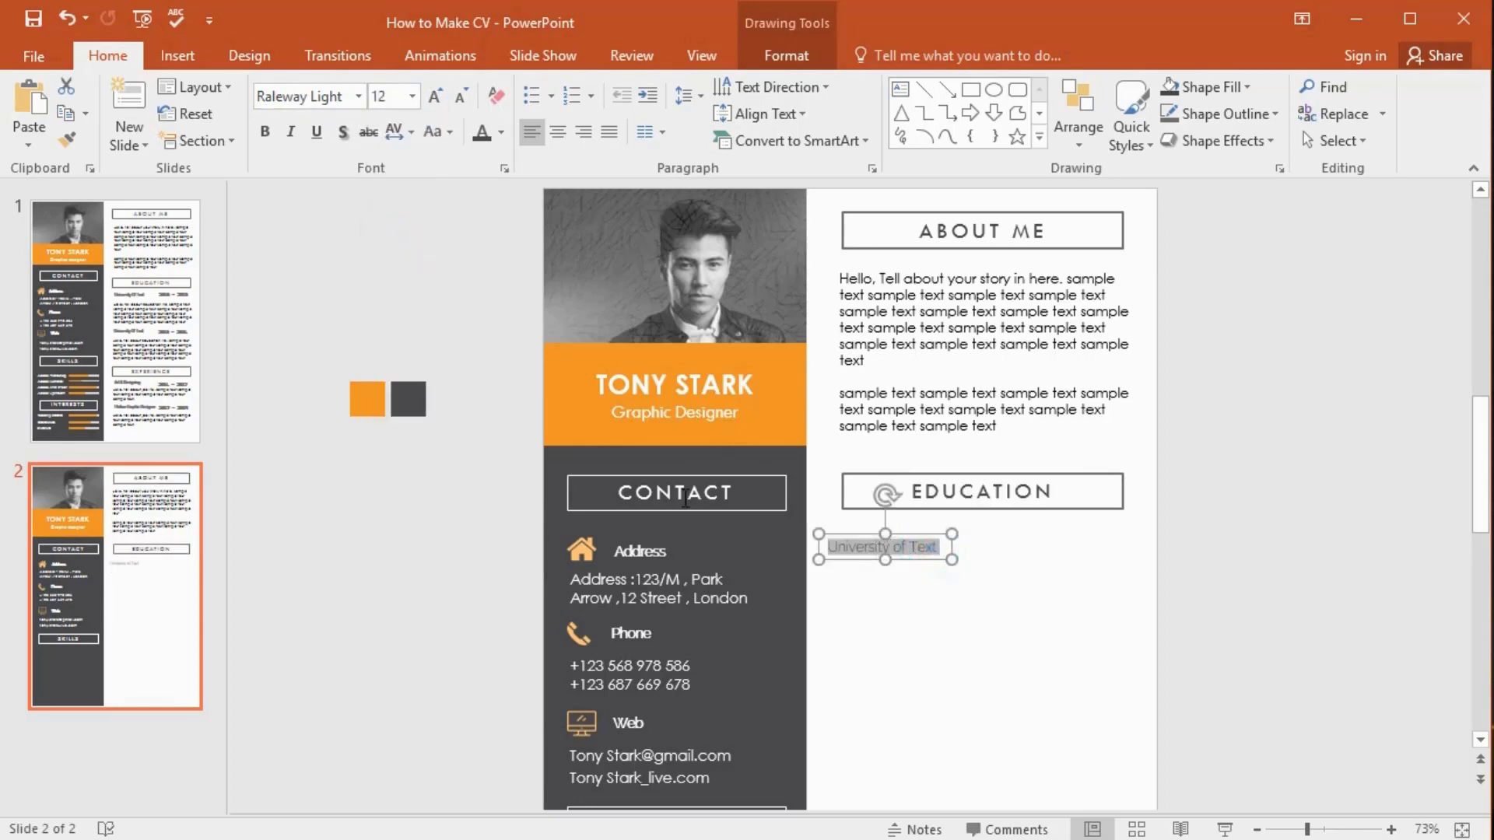